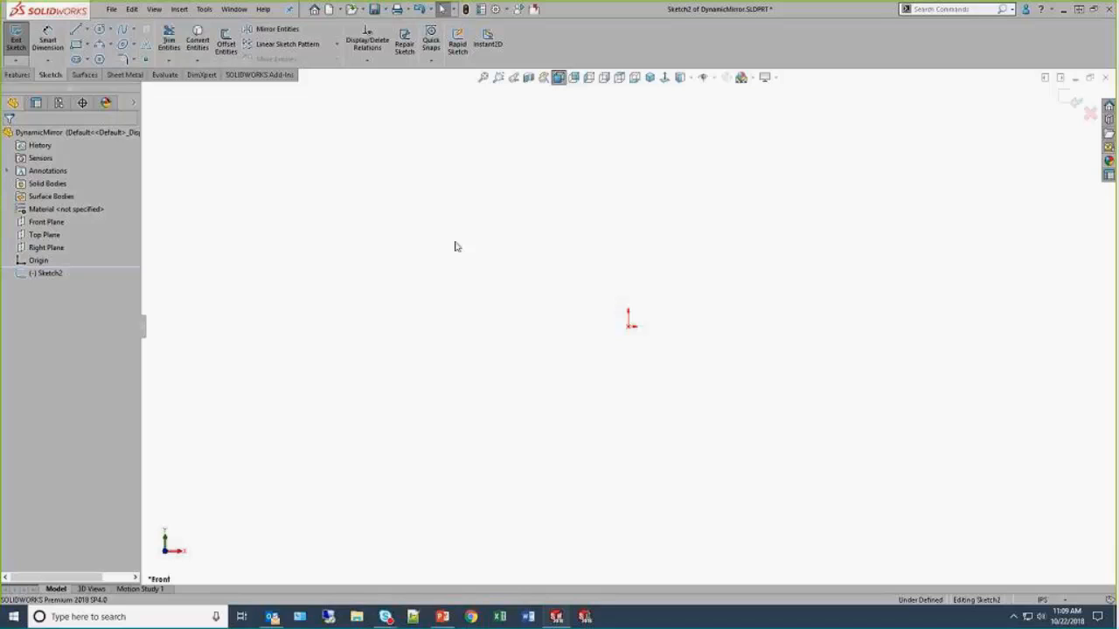
Step: Find the Dynamic Mirror Entities command by searching for "dy" and add it to the Sketch commands beside Instant2D
key("s")
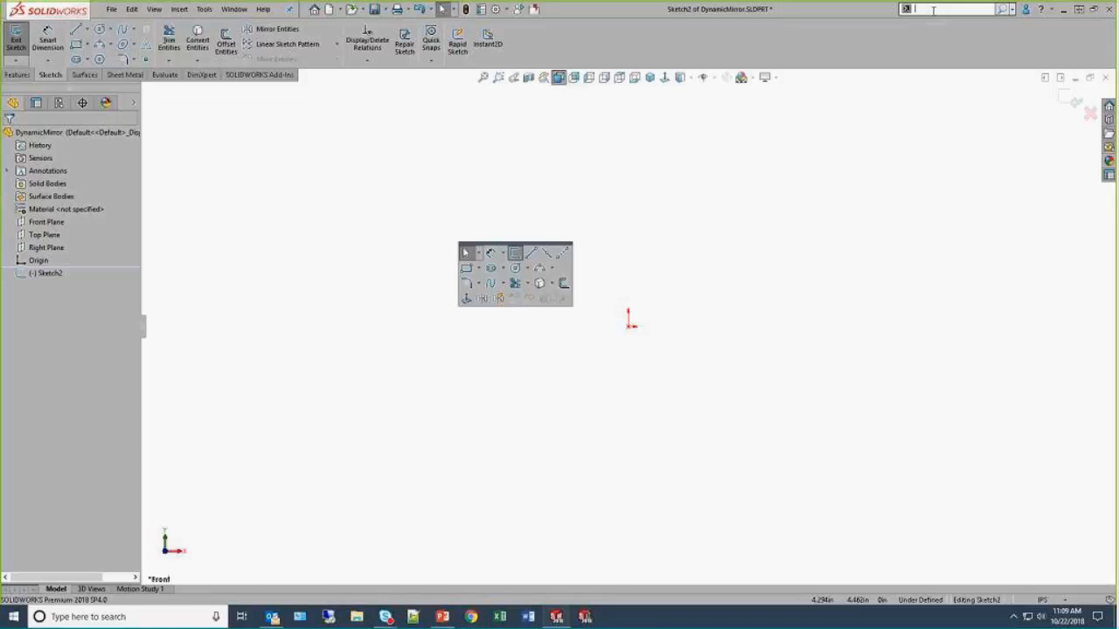
type("dy")
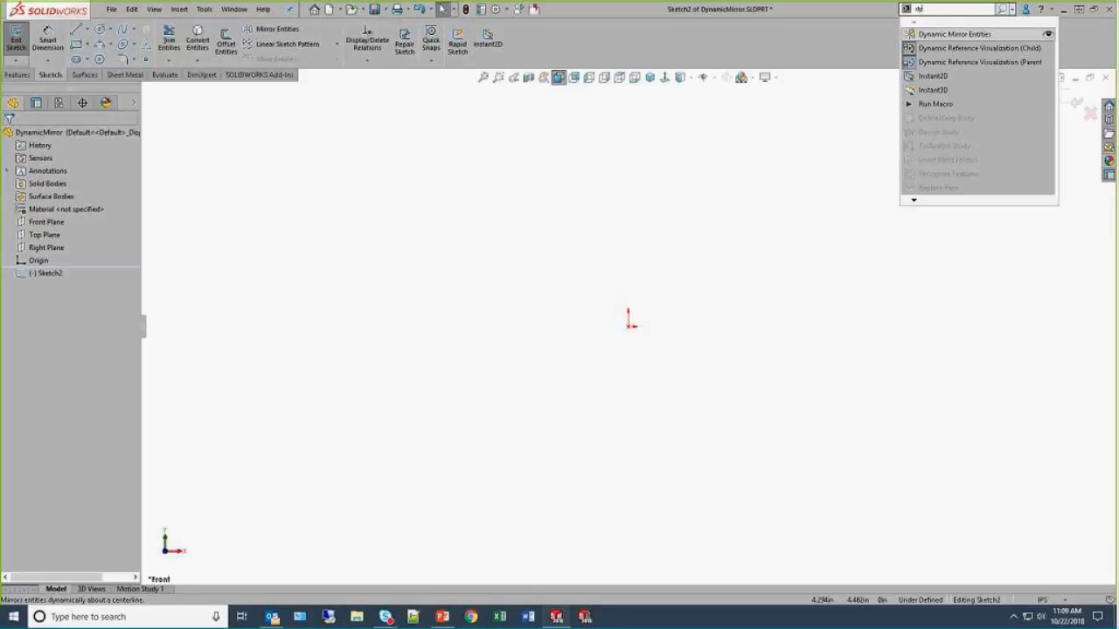
left_click(1049, 35)
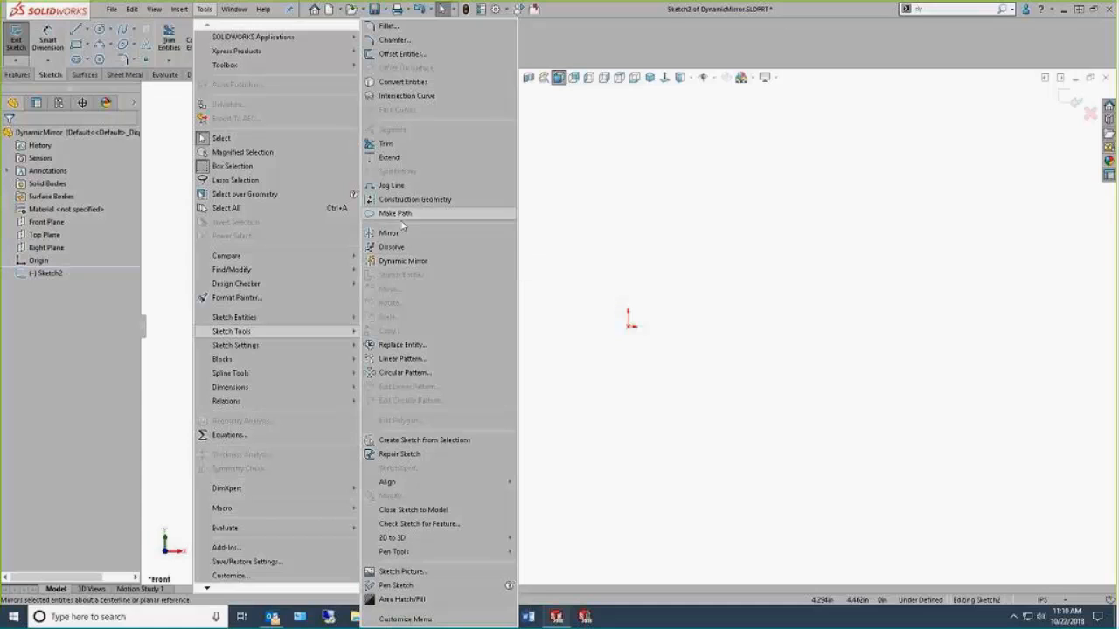
left_click(994, 12)
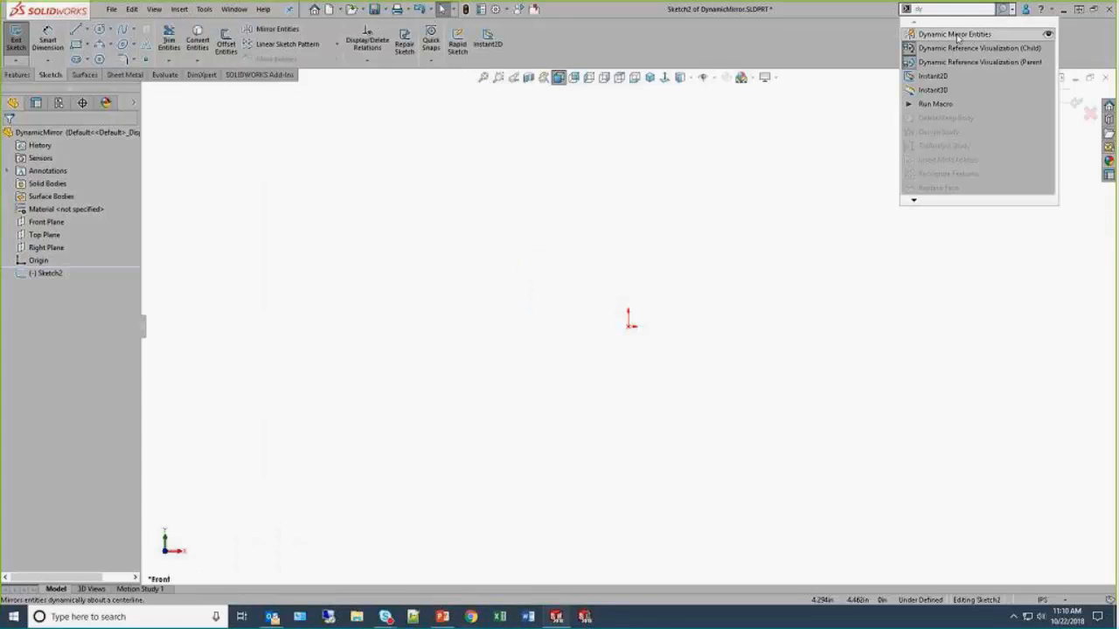
left_click_drag(575, 51, 524, 44)
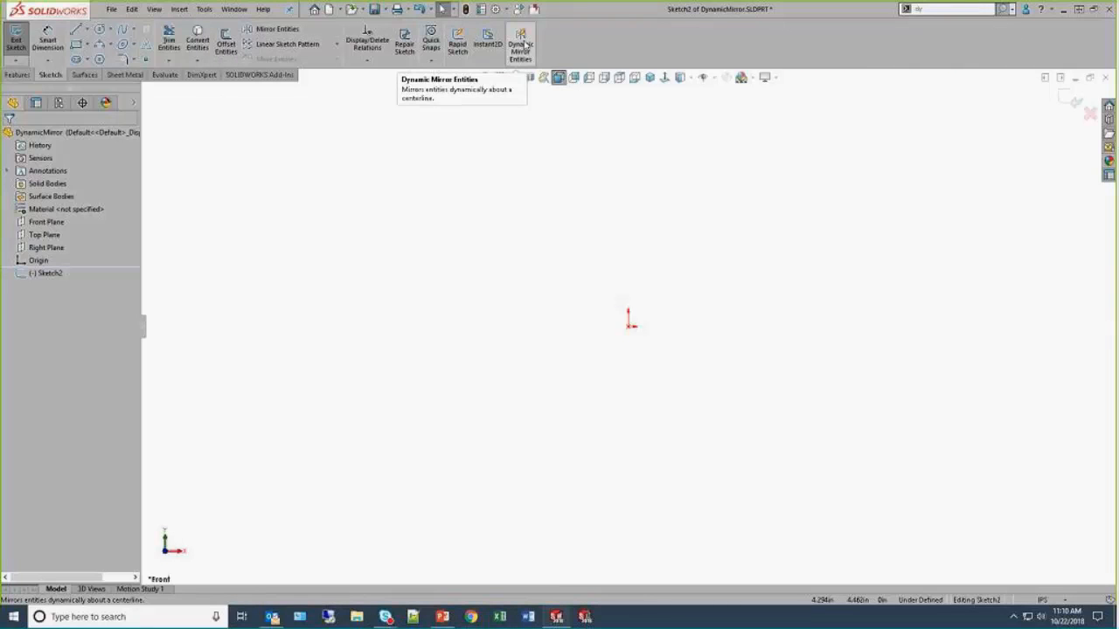
Step: Sketch a vertical centerline about 3.64 in long upward from the origin and turn on Dynamic Mirror Entities about it
key("s")
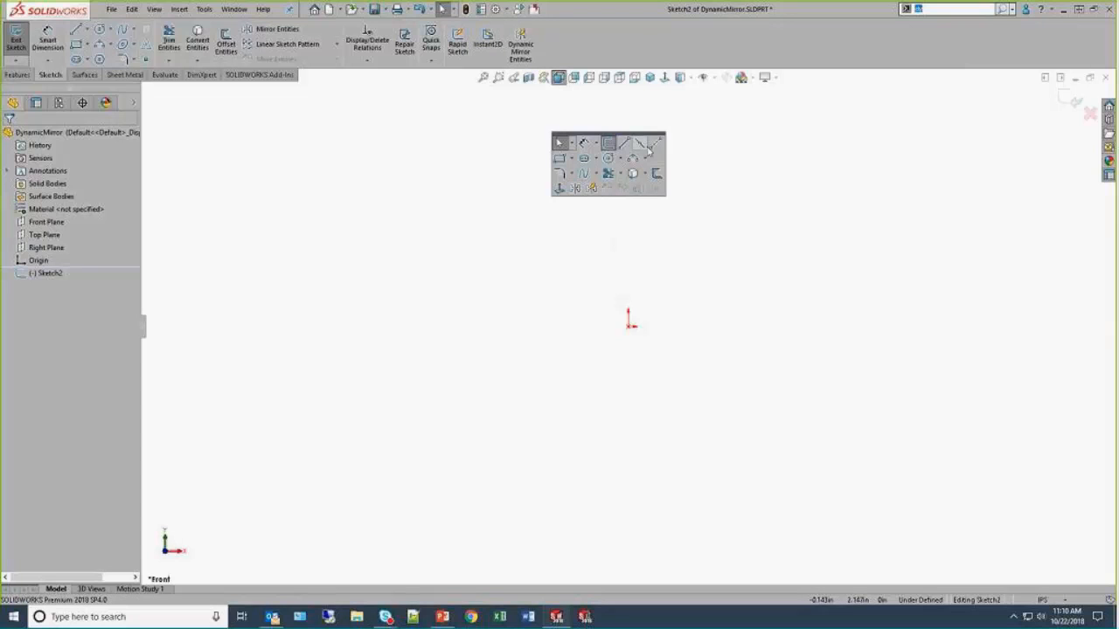
left_click(647, 146)
left_click(631, 325)
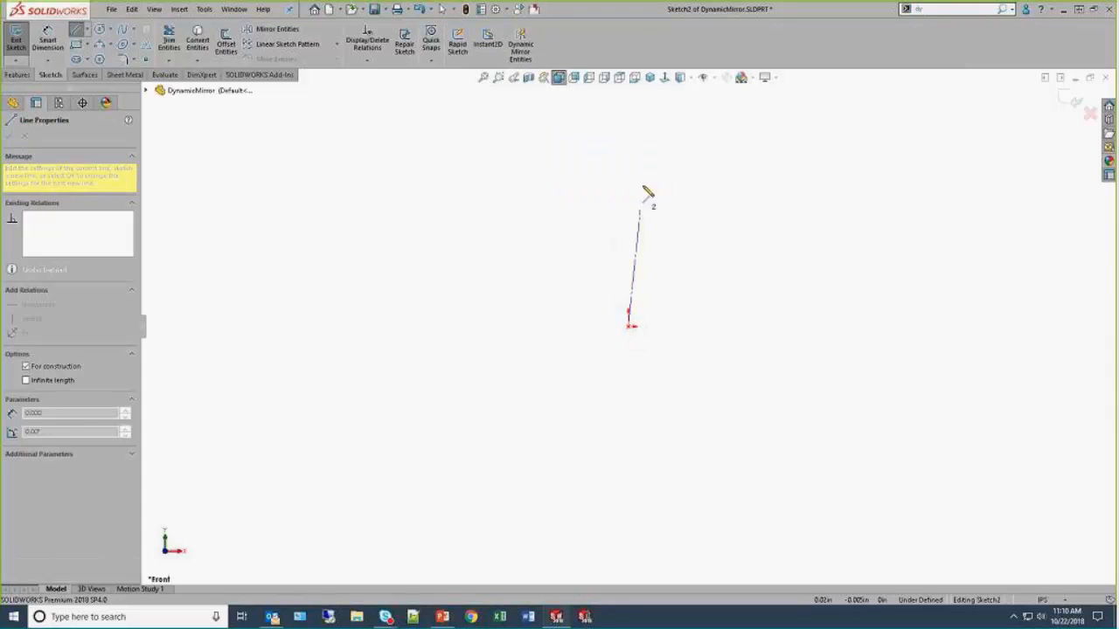
left_click(627, 122)
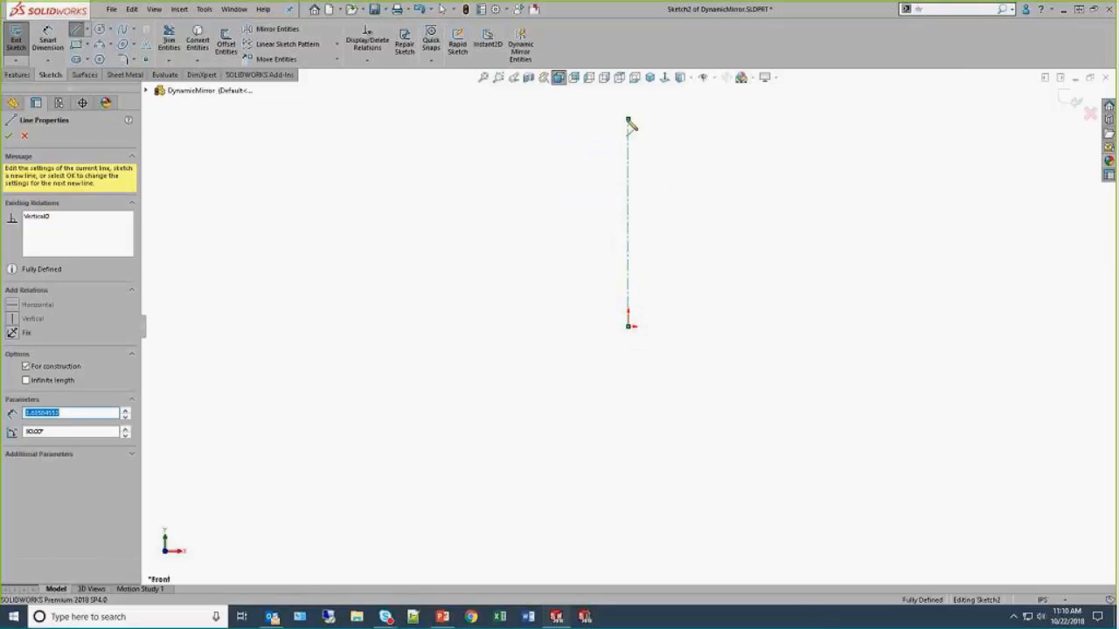
key("s")
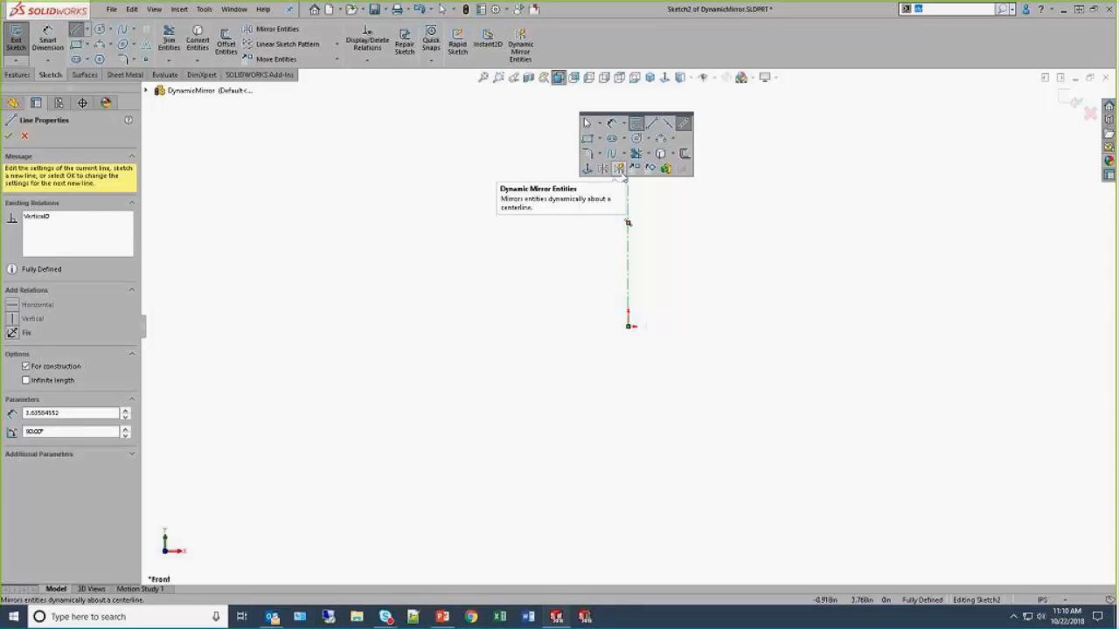
left_click(620, 170)
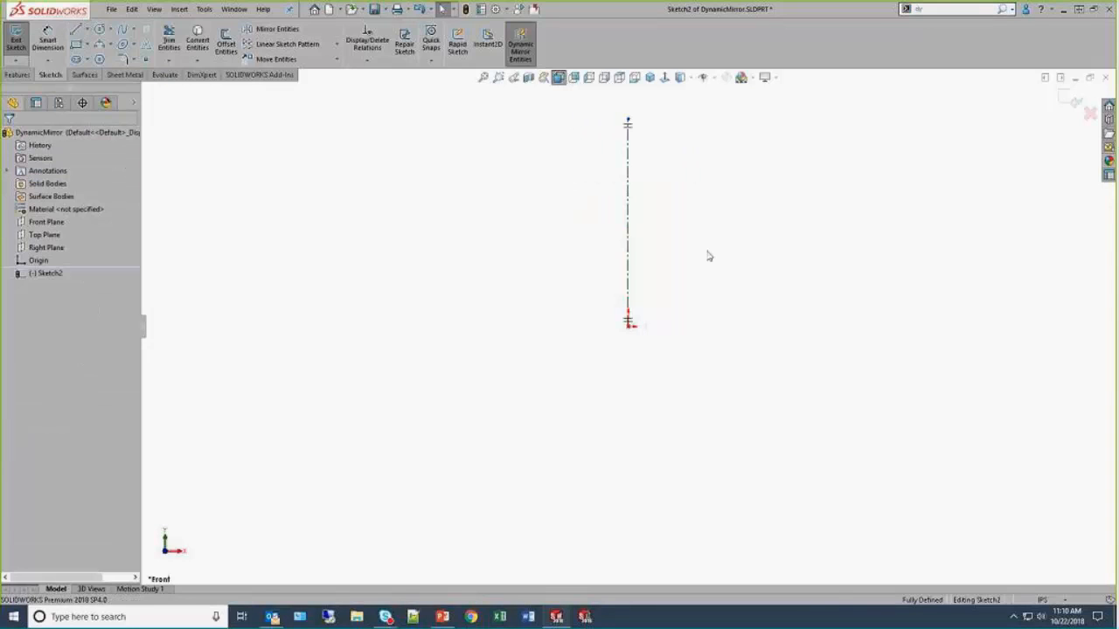
Step: Stretch the centerline's upper endpoint vertically to about 6.65 in above the origin
left_click(643, 252)
scroll(644, 250, "up", 2)
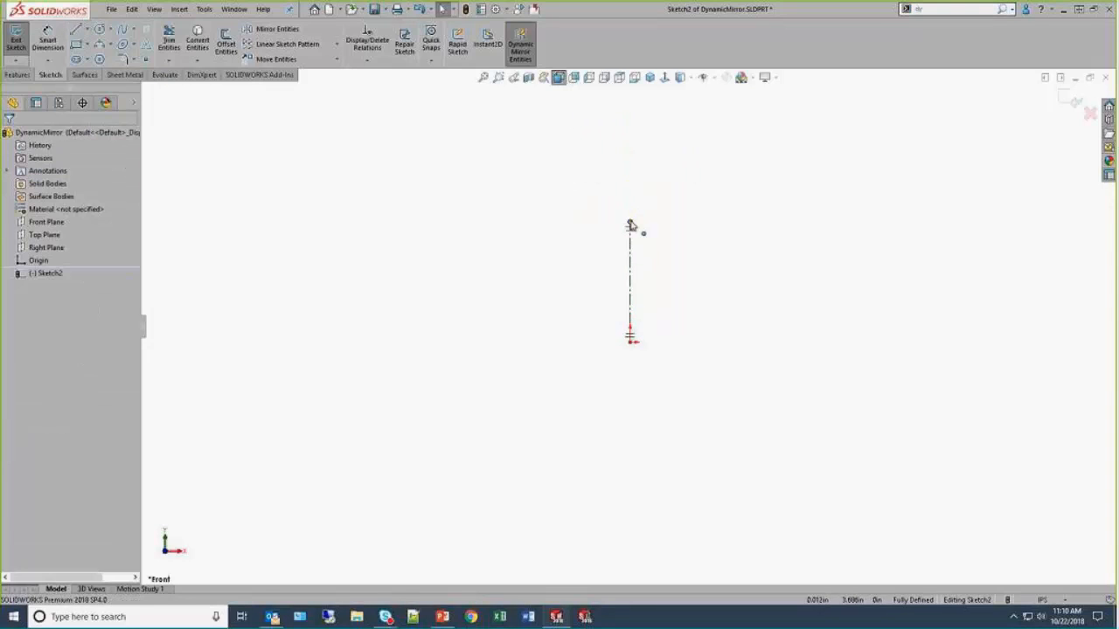
left_click_drag(630, 224, 630, 122)
key("Escape")
Step: Sketch the left tail outline with lines from the centerline's top: about 3.04 in outward, down, angled inward, and about 1.45 in down
key("s")
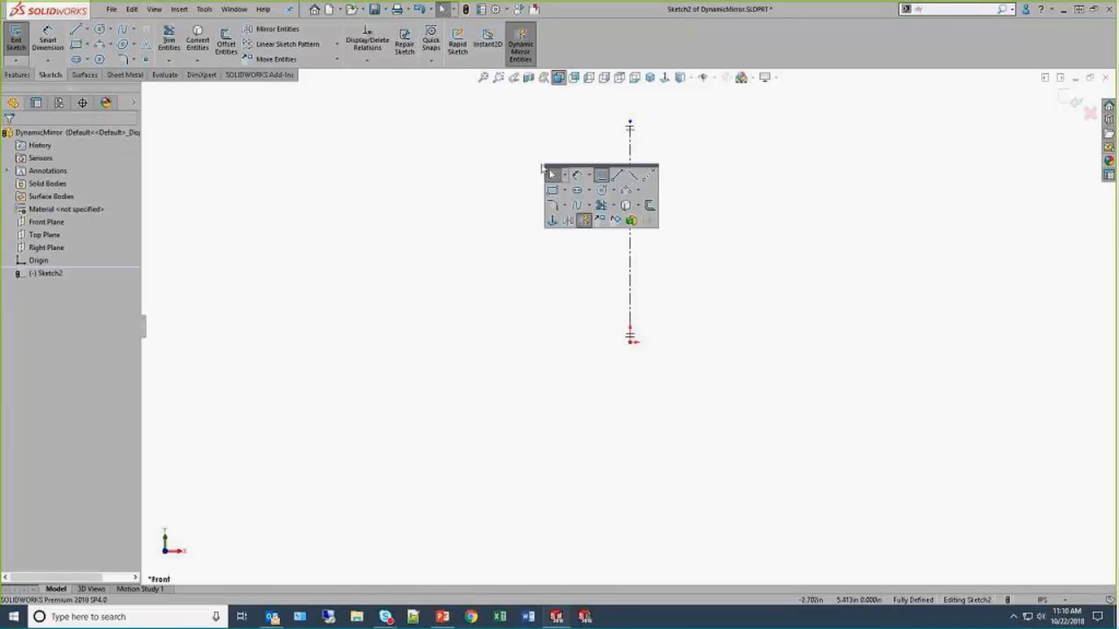
left_click(617, 178)
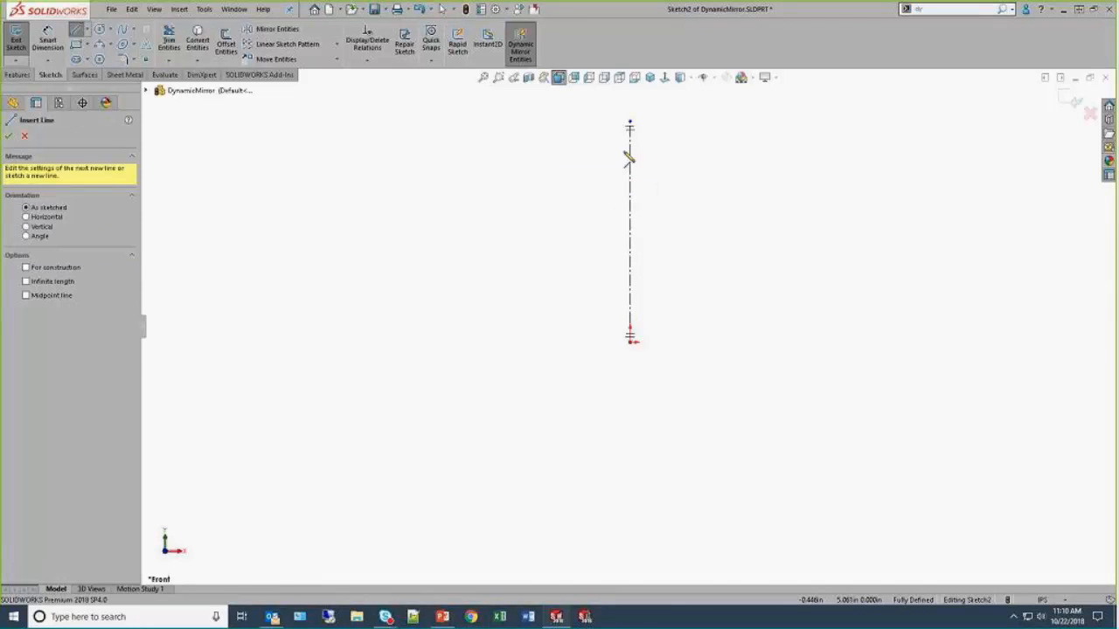
left_click(630, 125)
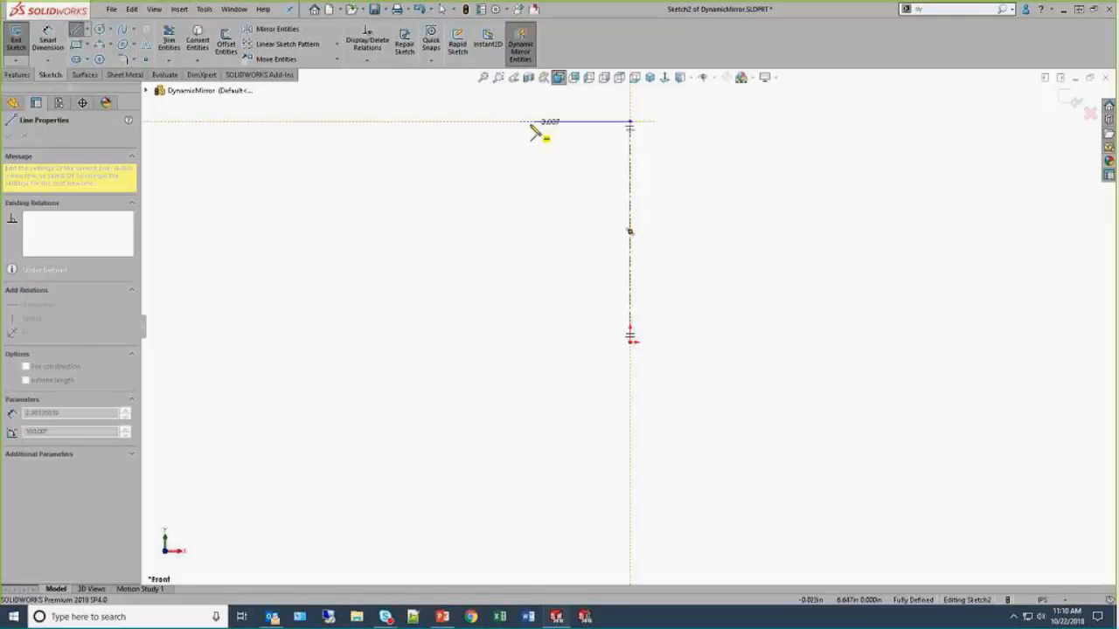
left_click(529, 122)
left_click(530, 162)
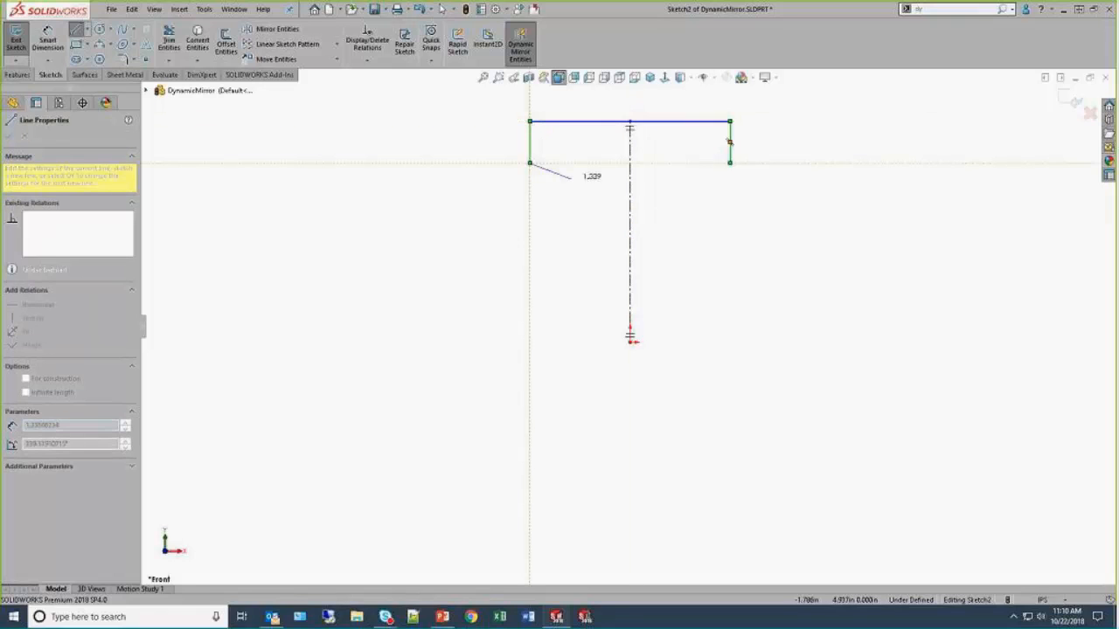
left_click(598, 182)
left_click(598, 231)
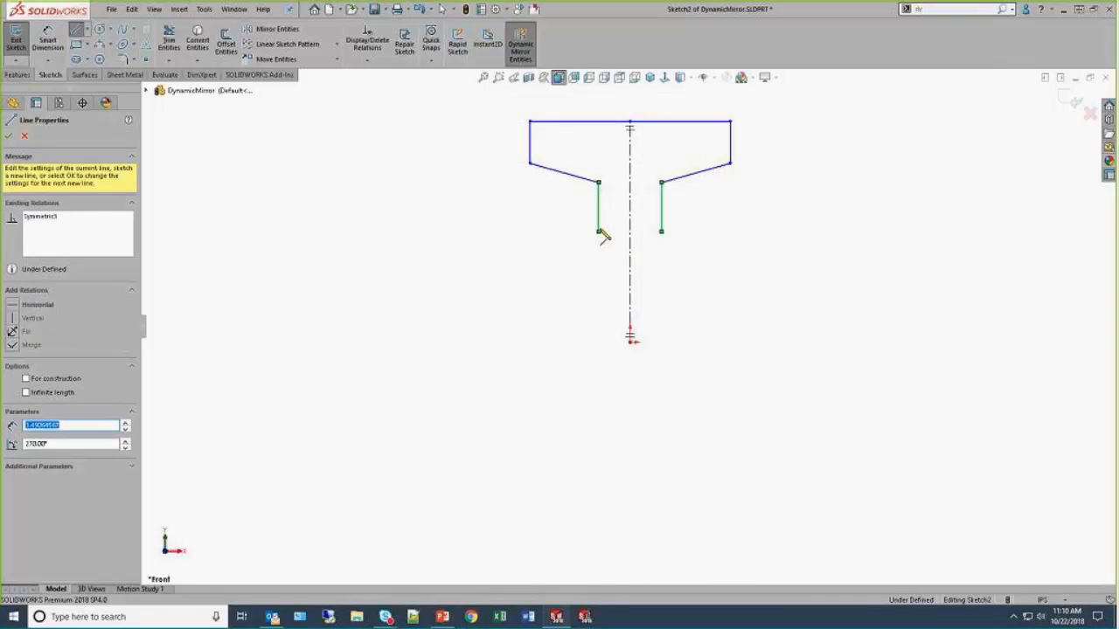
Step: Continue the outline with the left wing, its tip about 1.3 in and lower edge about 4.32 in, and the fuselage side below
left_click(461, 207)
left_click(460, 250)
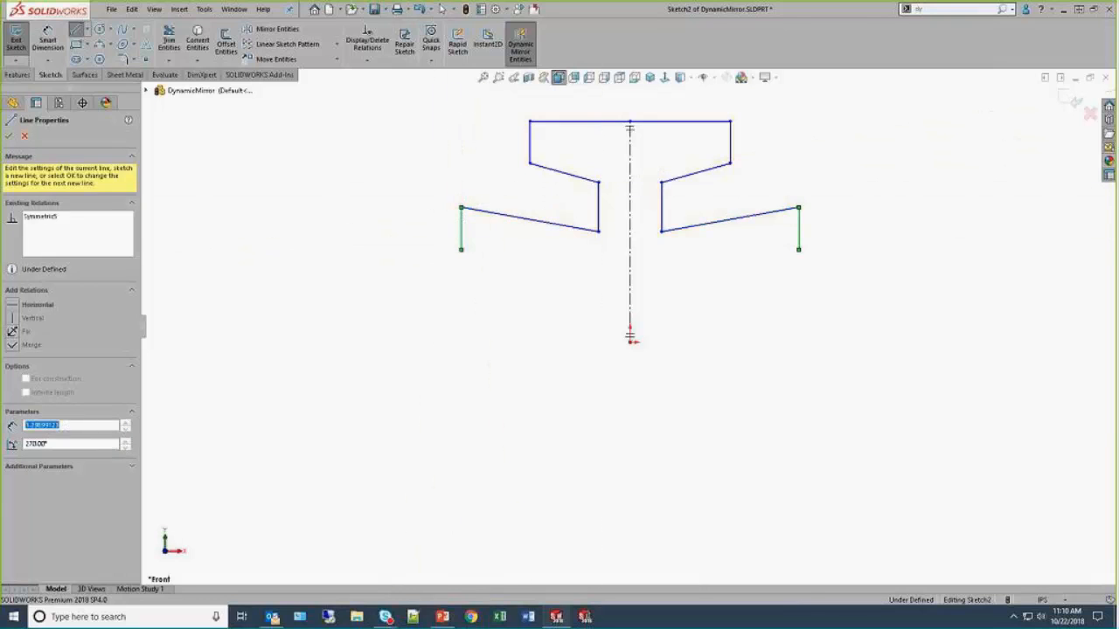
left_click(594, 303)
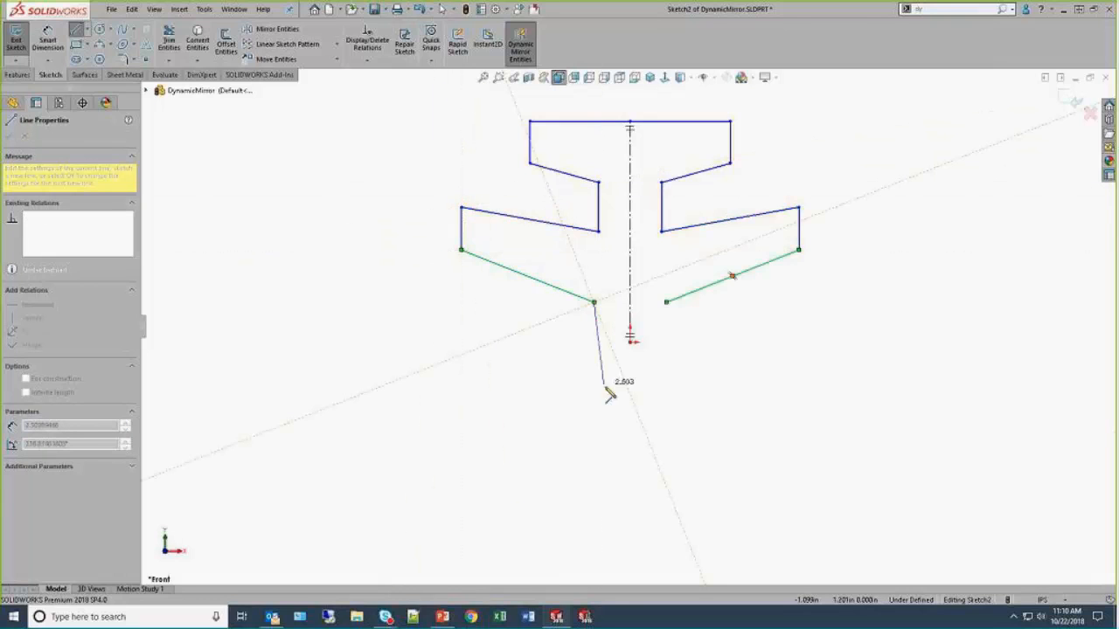
left_click(598, 396)
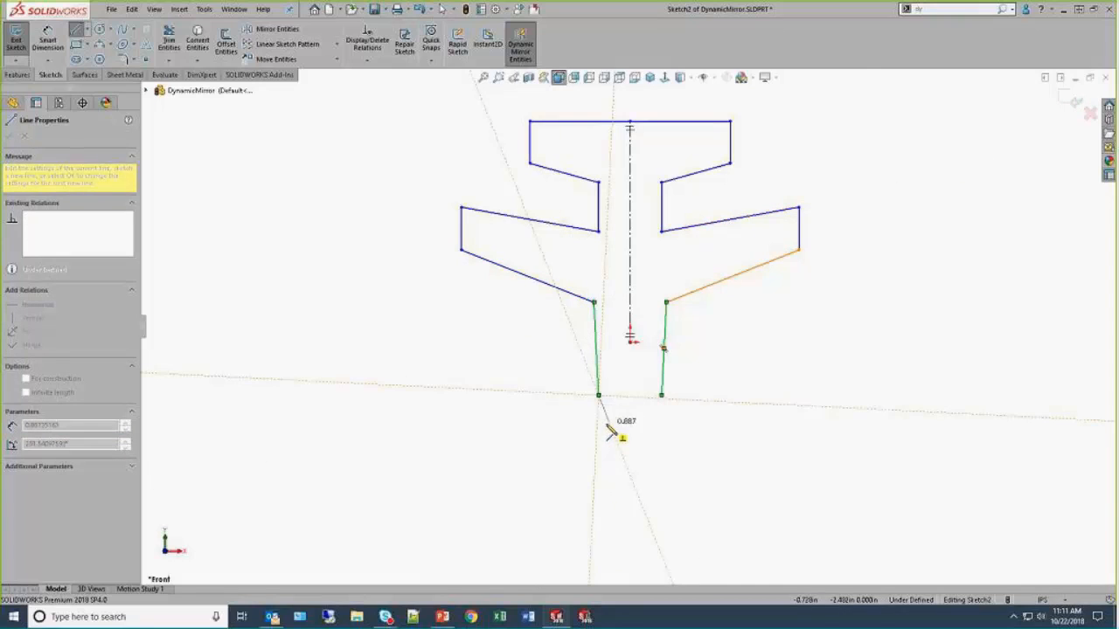
Step: Close the outline with a tangent arc from the fuselage side to a nose point directly below the centerline
key("a")
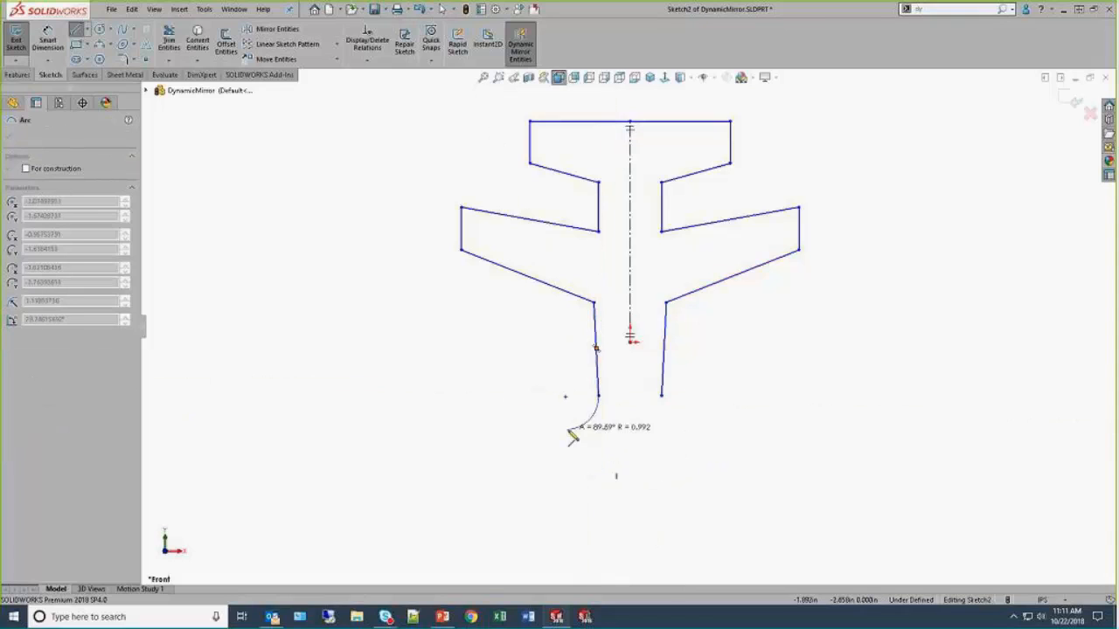
left_click(630, 483)
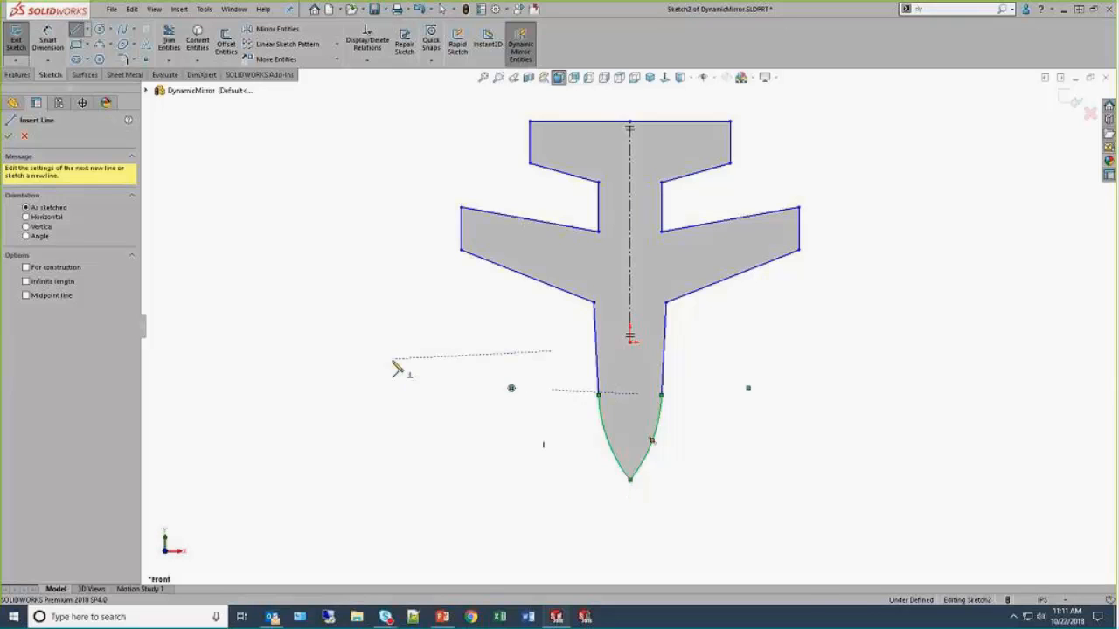
key("Escape")
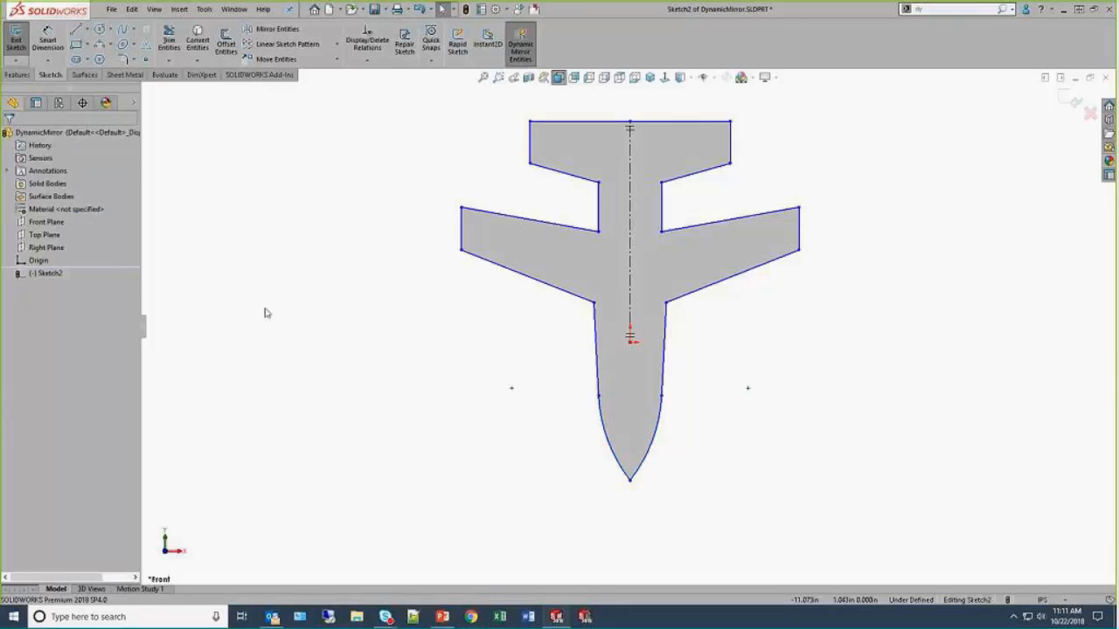
Step: Sketch a horizontal line left of the aircraft and continue it with a tangent arc curving down toward the fuselage
key("s")
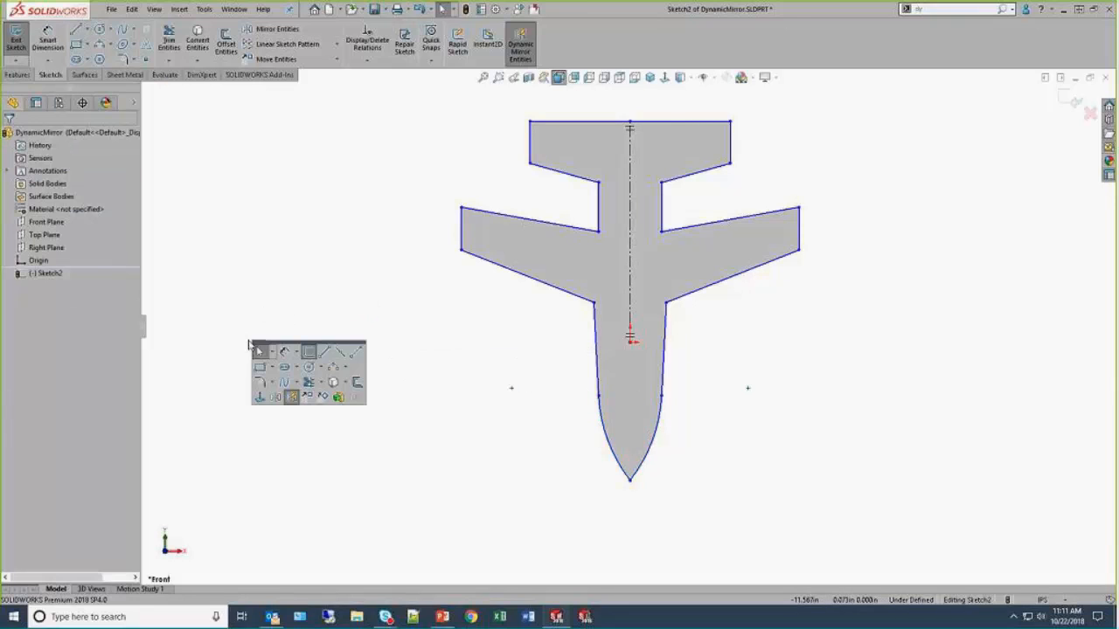
left_click(339, 352)
left_click(205, 291)
left_click(319, 291)
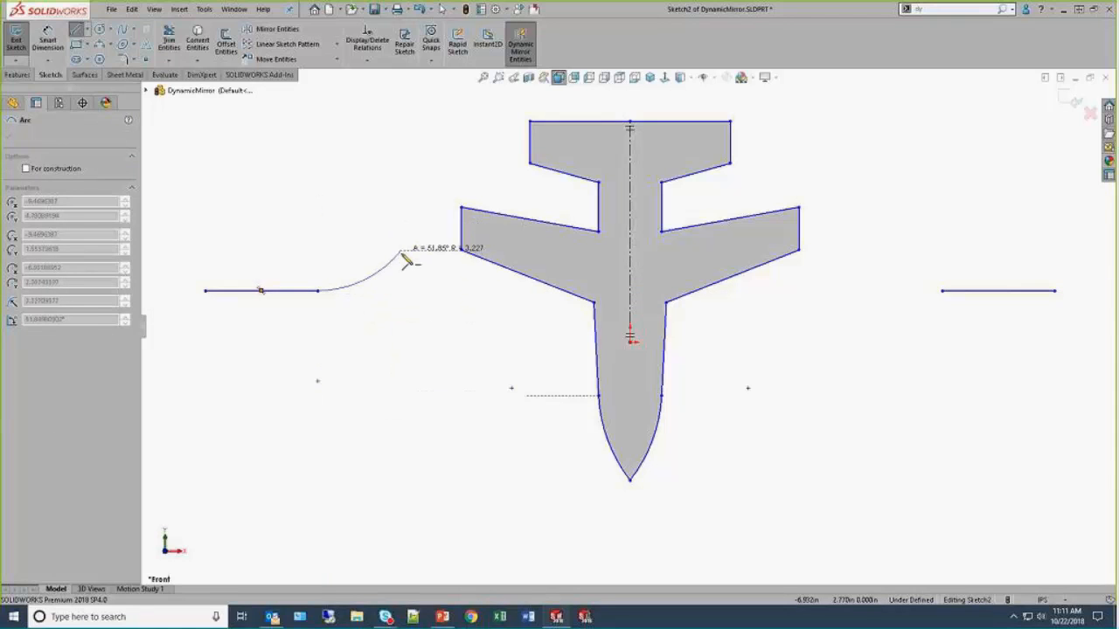
key("a")
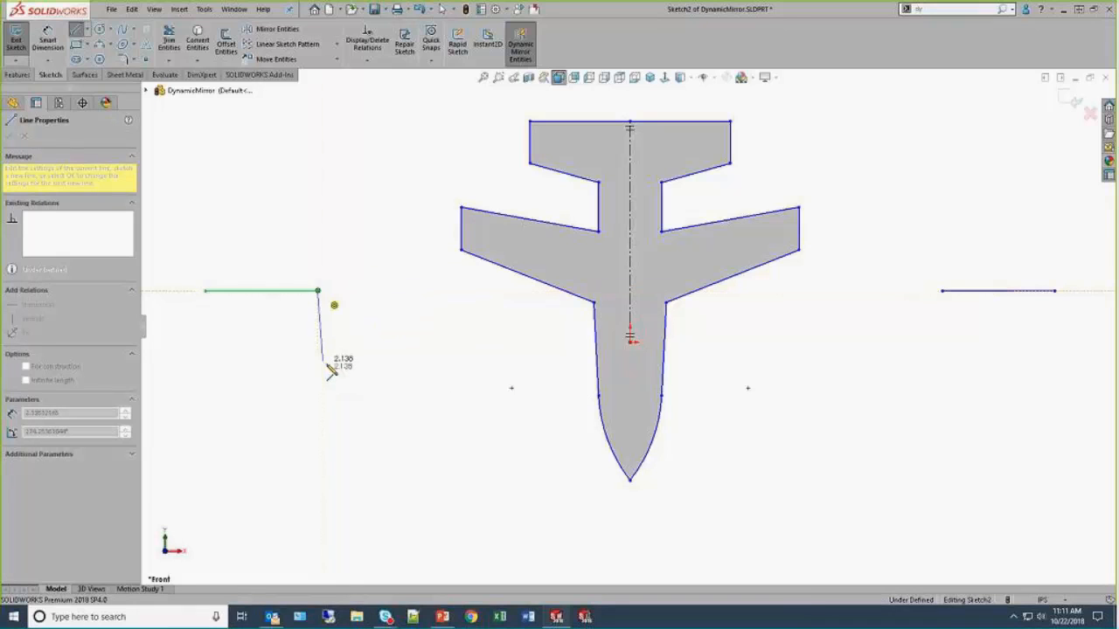
key("a")
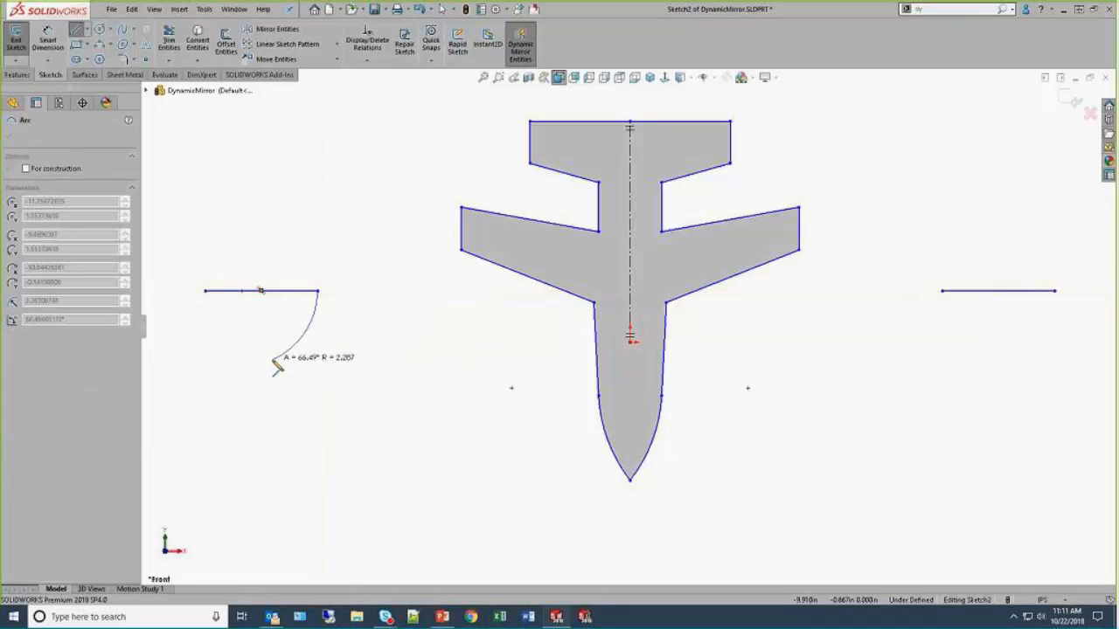
key("a")
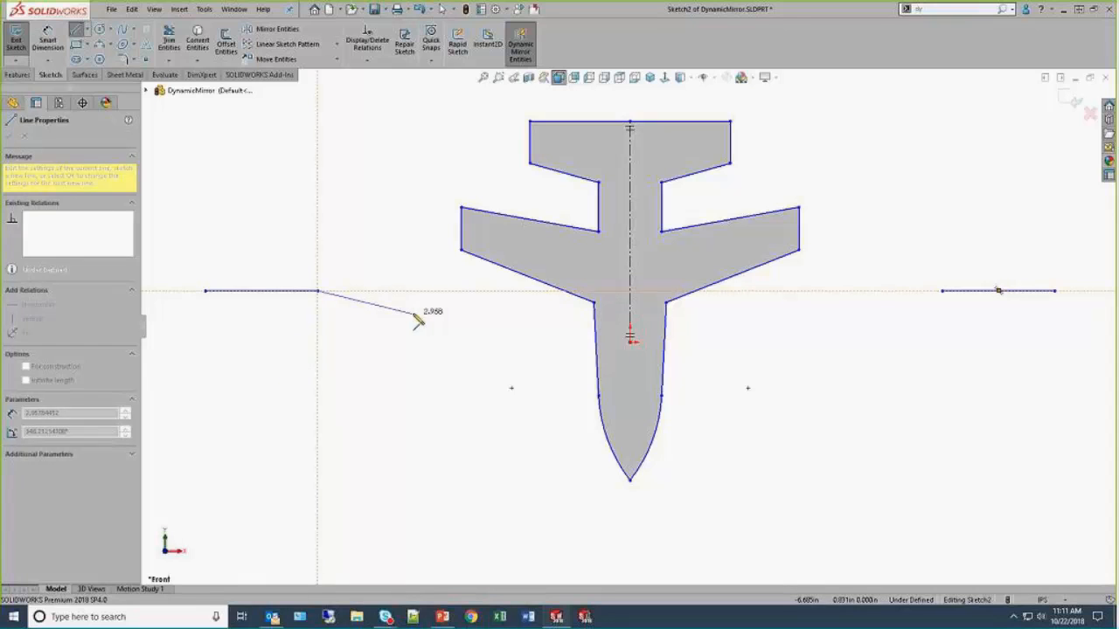
key("a")
left_click(432, 342)
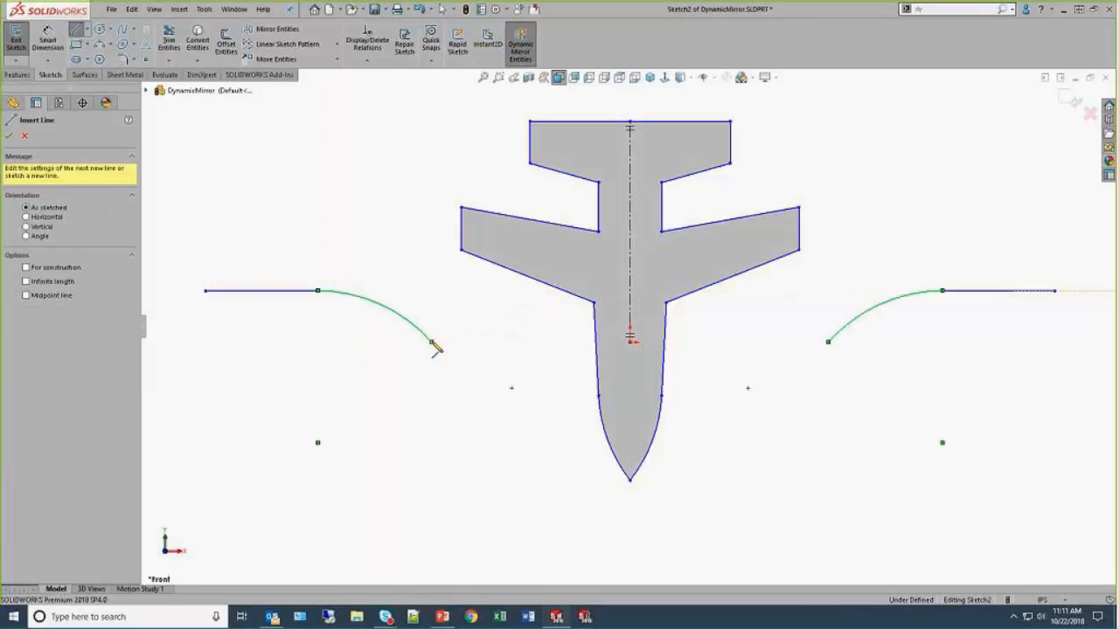
key("Escape")
Step: Delete the loose line and tangent arc on the left and their mirrored copies on the right
left_click_drag(444, 426, 265, 261)
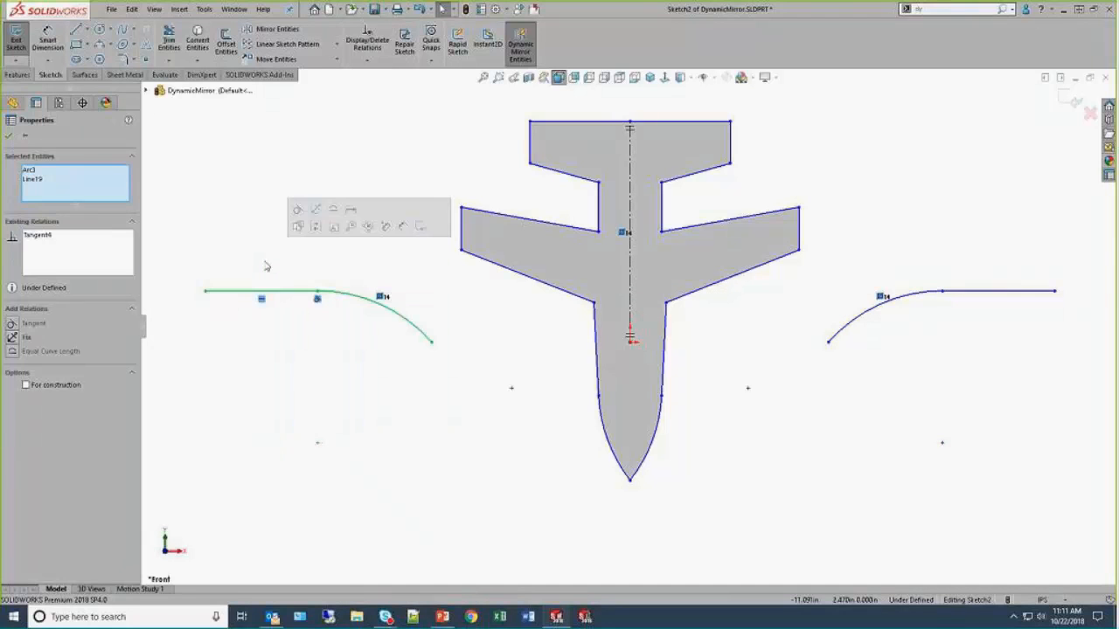
key("Delete")
left_click_drag(1037, 466, 912, 263)
key("Delete")
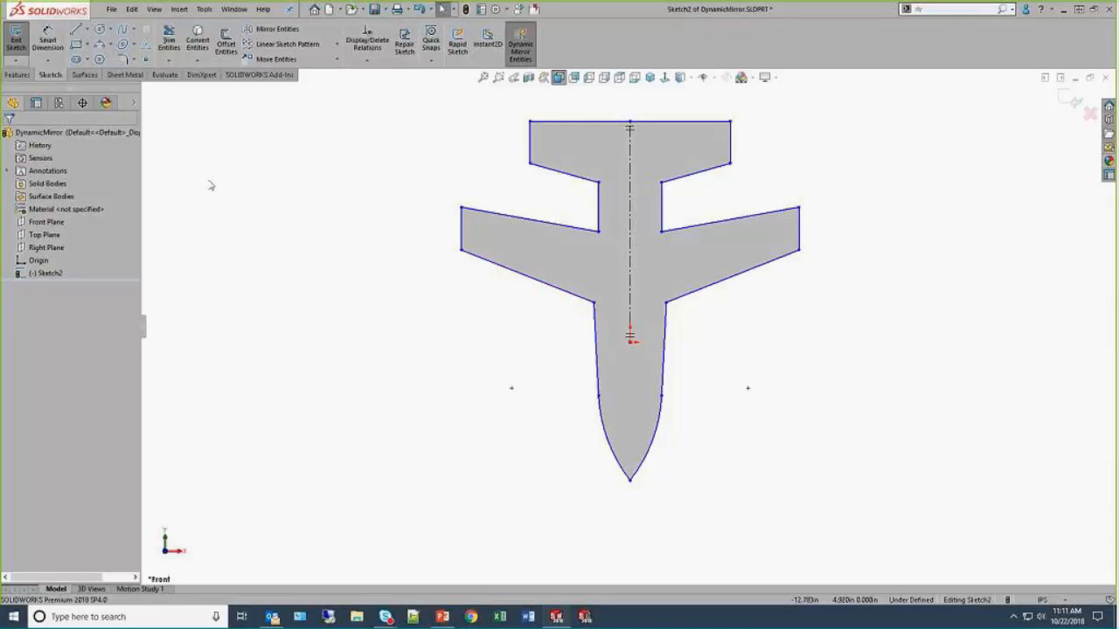
Step: Dimension the angle between the left wing's lower edge and the horizontal at its fuselage endpoint, and set it to 25 degrees
key("s")
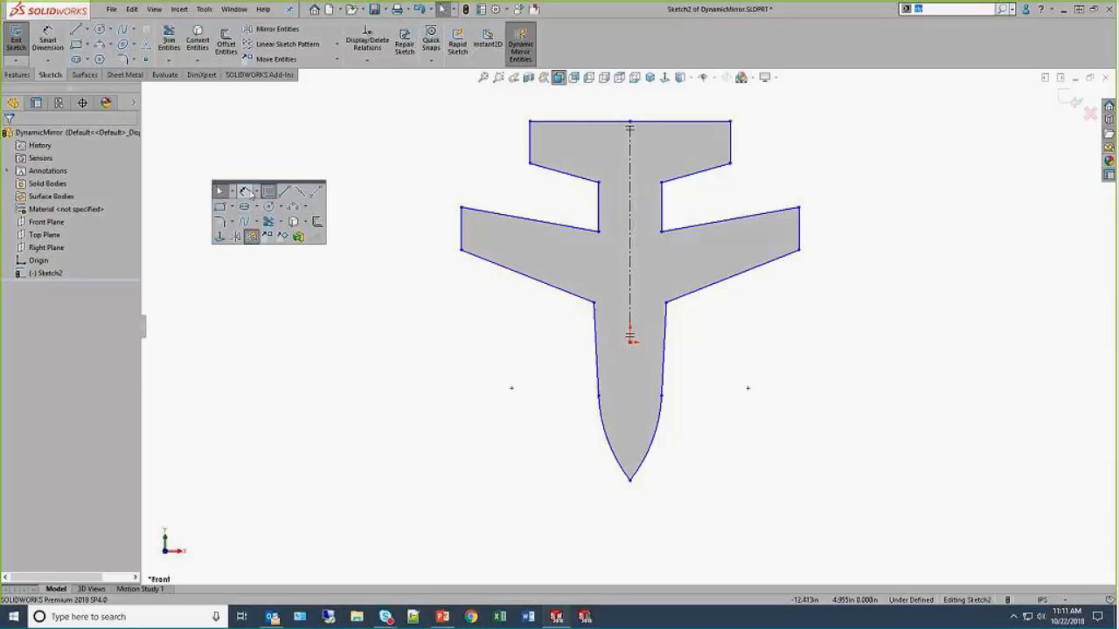
left_click(247, 194)
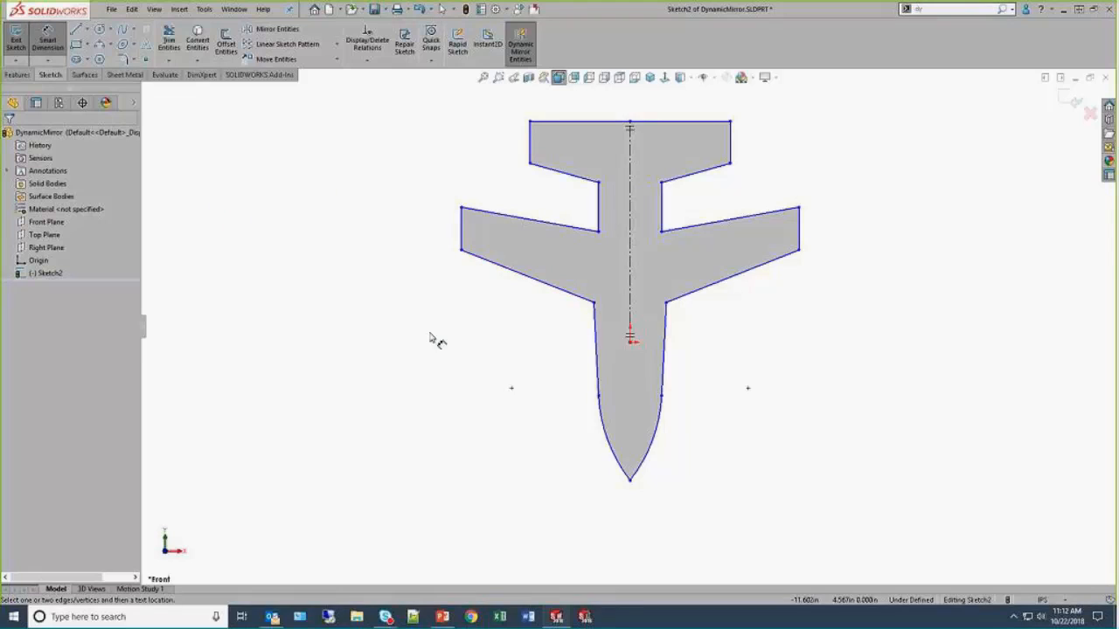
left_click(543, 285)
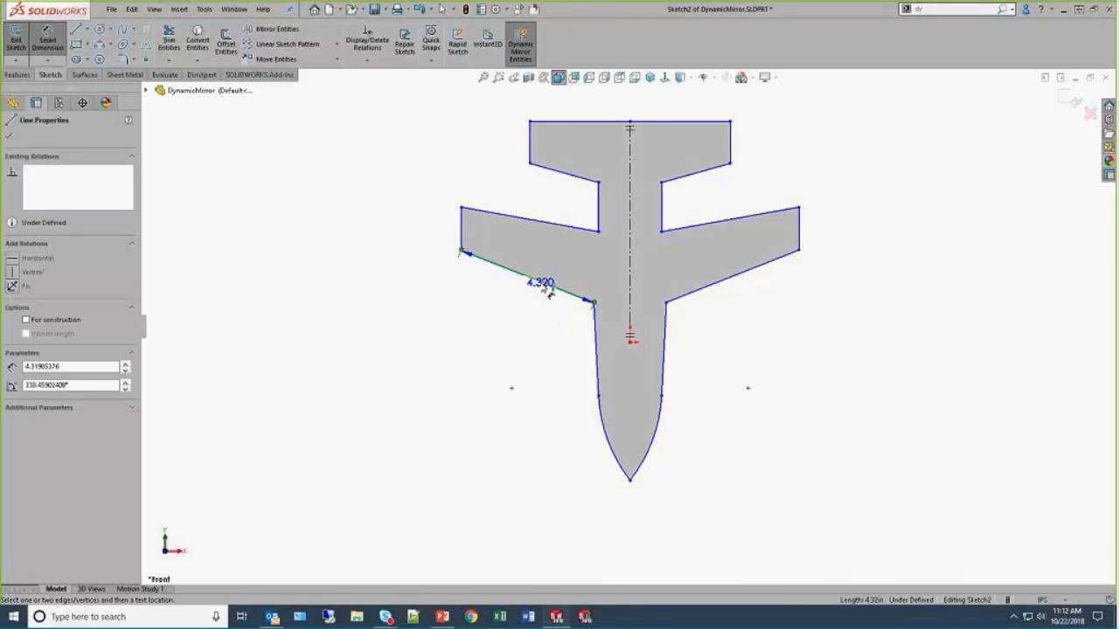
left_click(595, 304)
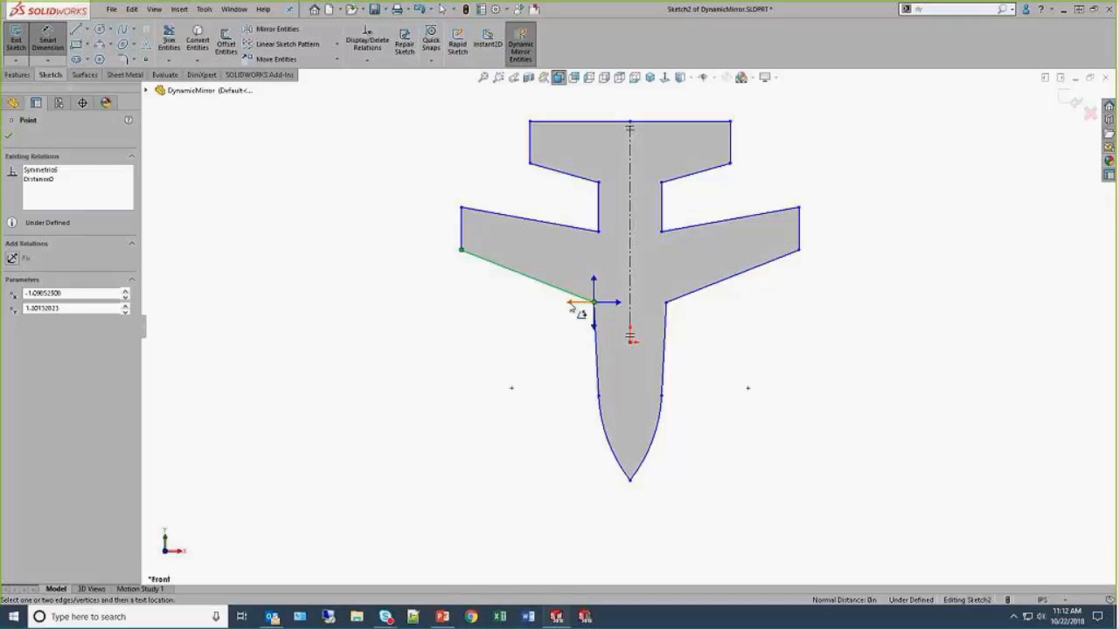
left_click(487, 280)
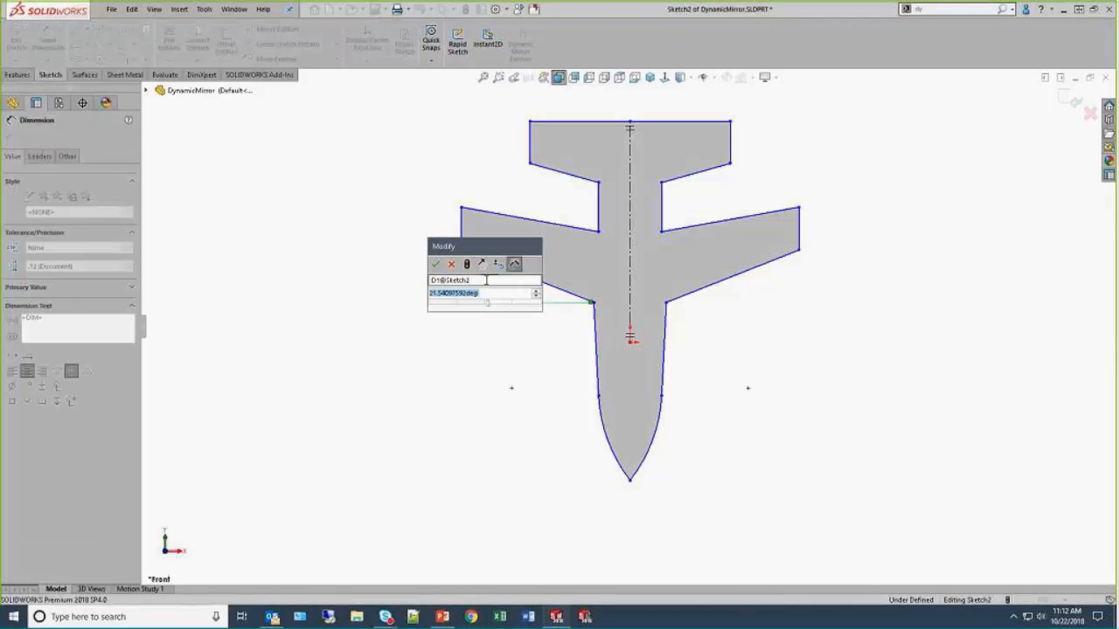
type("25")
key("Return")
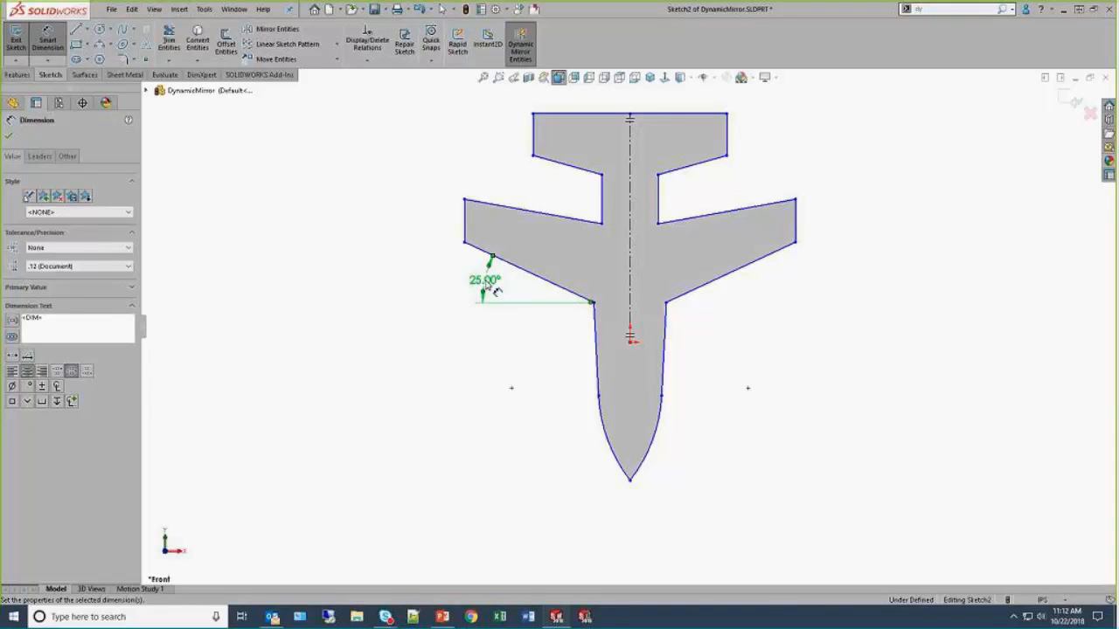
left_click(387, 175)
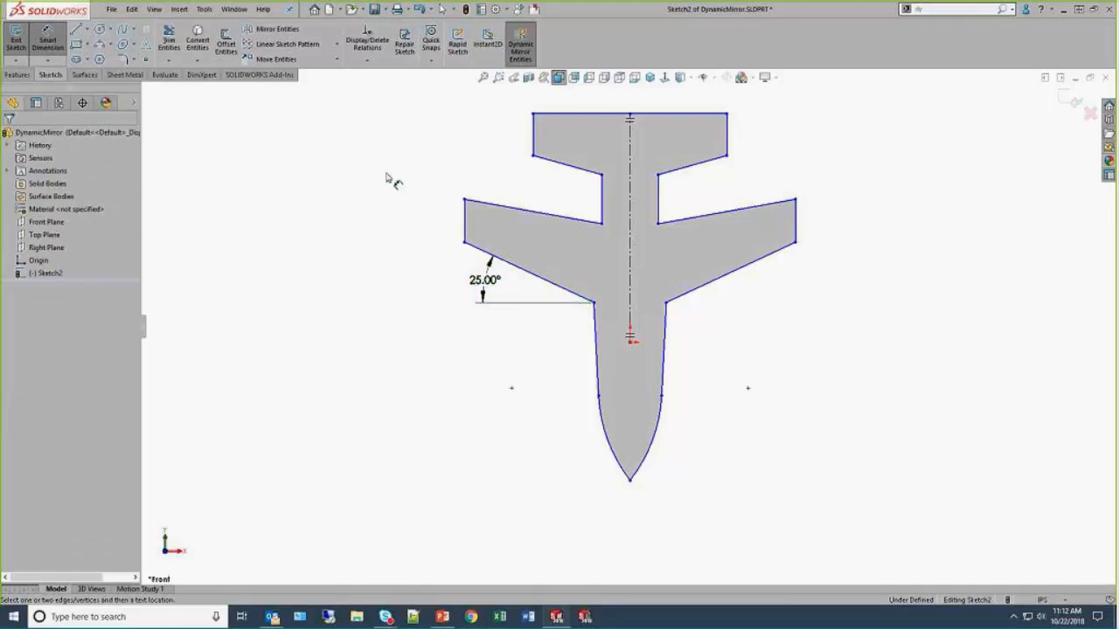
Step: Open the recent Power Trim part and edit its existing sketch of a rectangle crossed by two slanted lines
key("r")
left_click(444, 207)
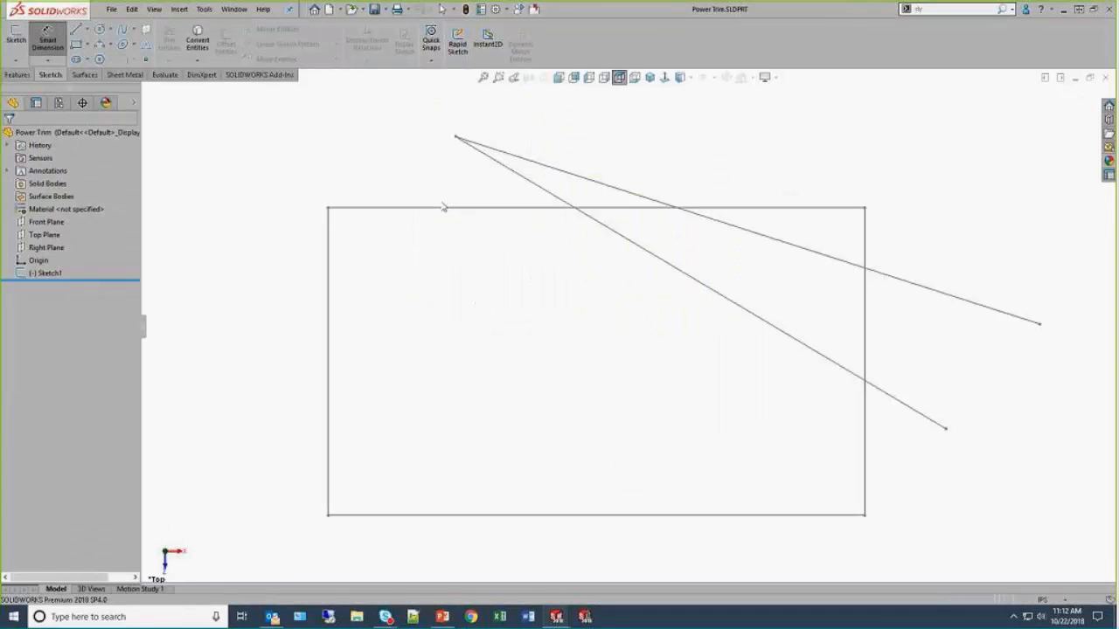
key("Escape")
left_click(48, 273)
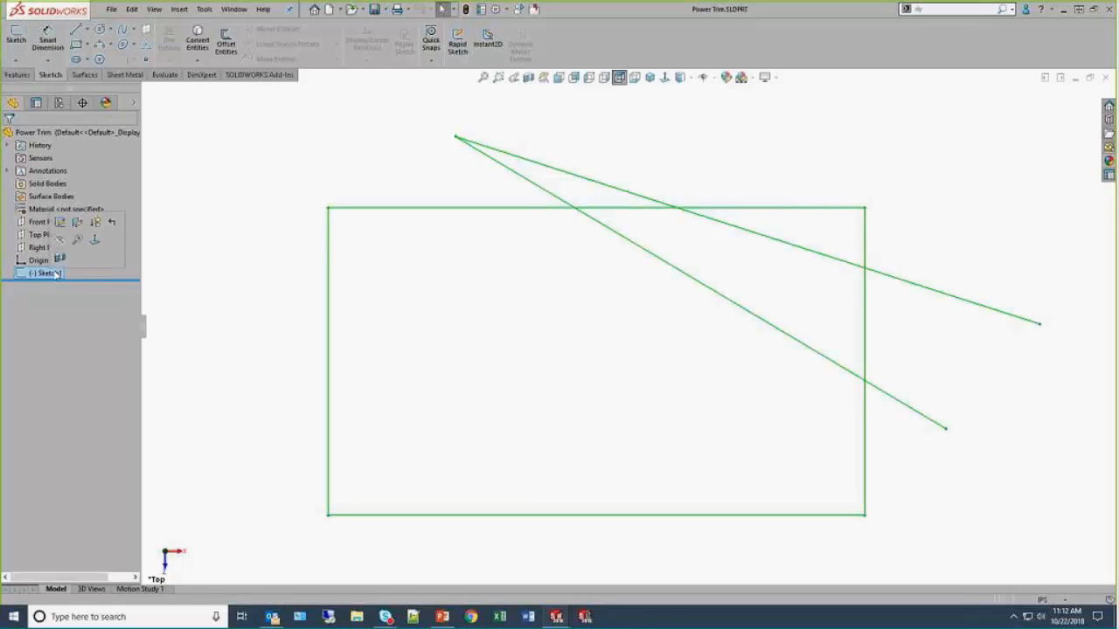
left_click(59, 222)
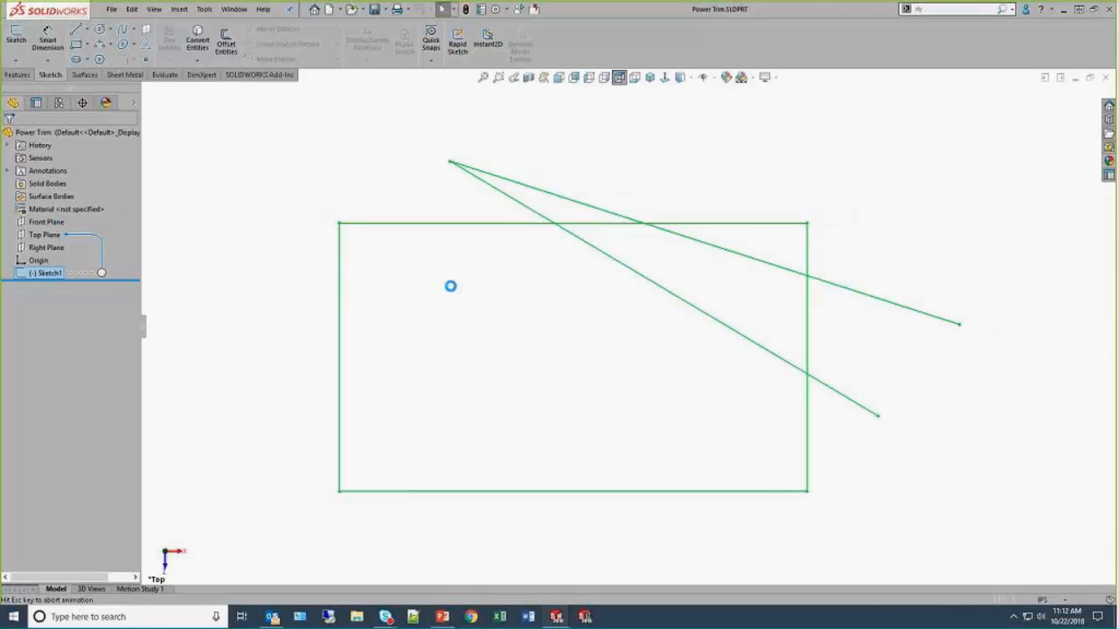
Step: Trim both ends of the two slanted lines back to the rectangle's edges using the Power trim option
key("s")
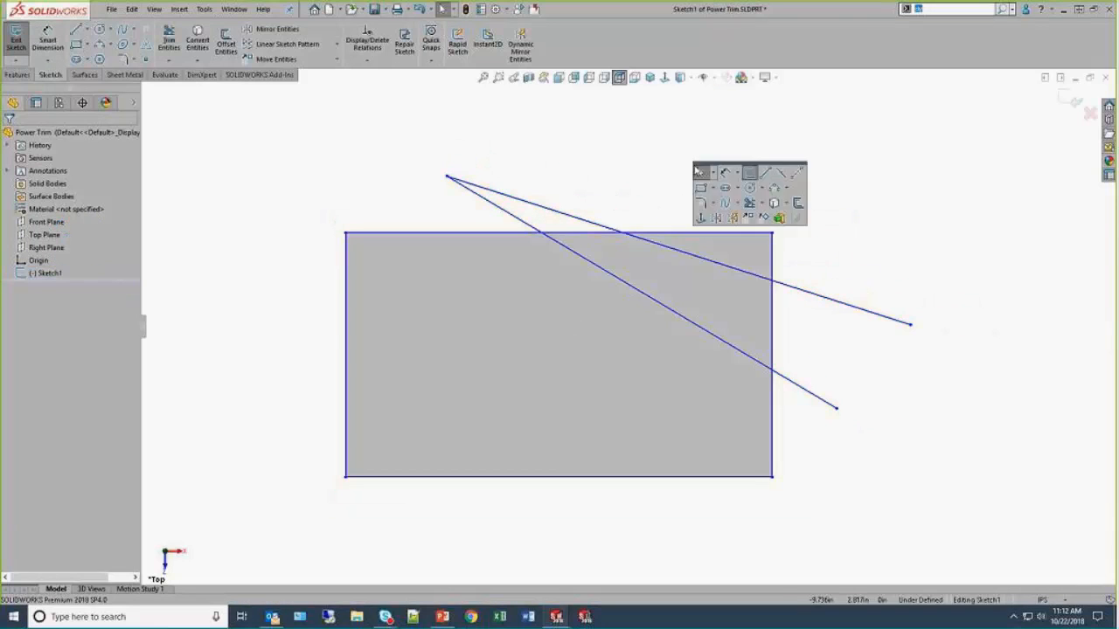
left_click(749, 204)
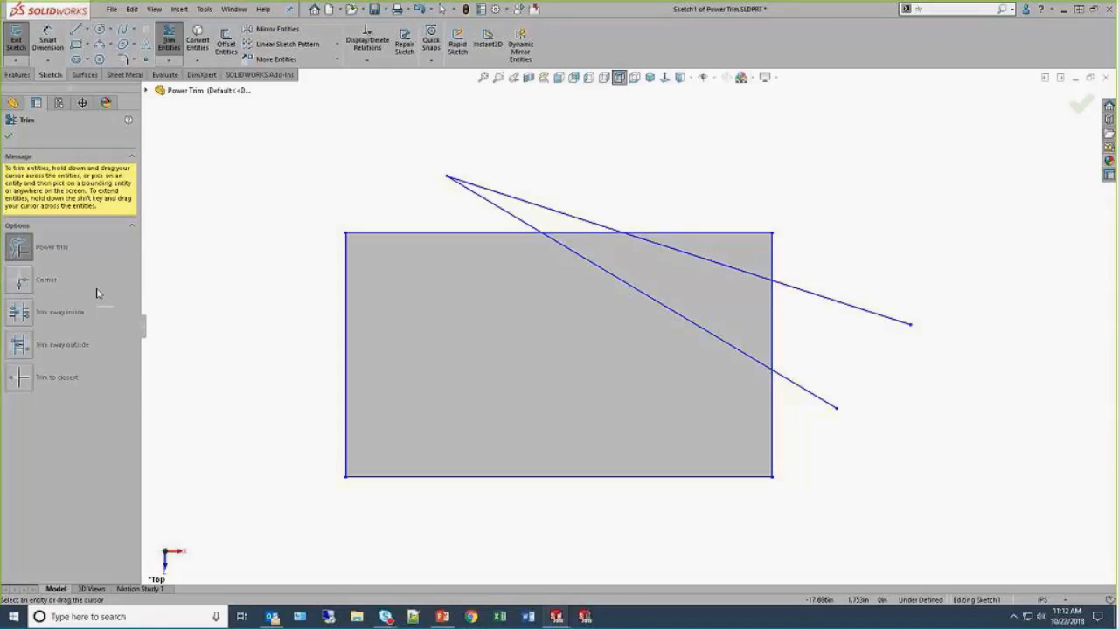
left_click(169, 59)
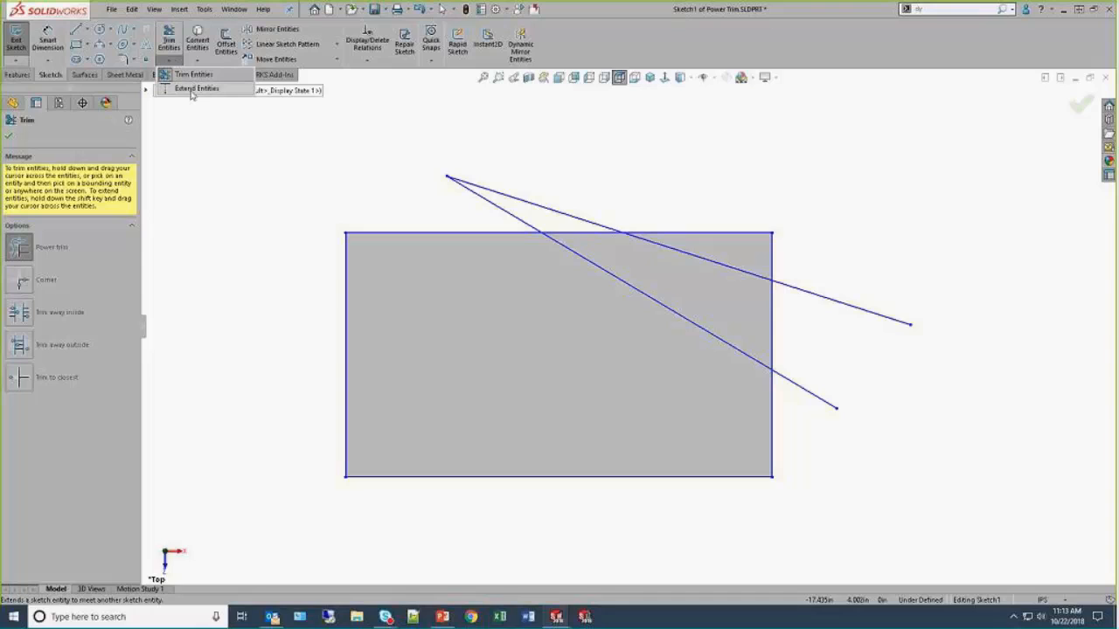
left_click(92, 232)
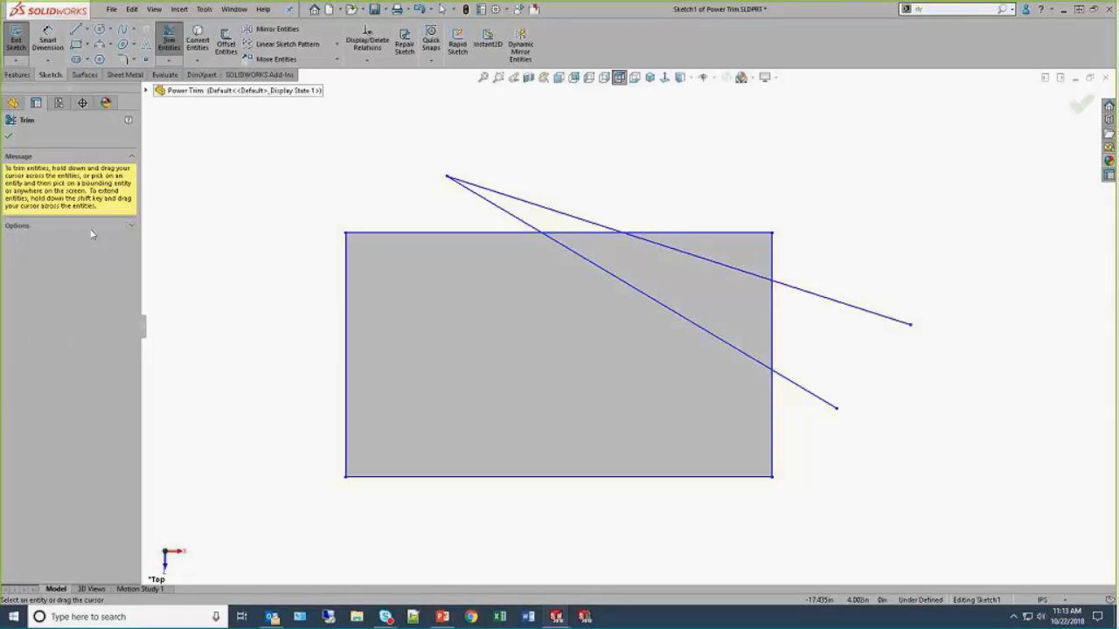
left_click(130, 226)
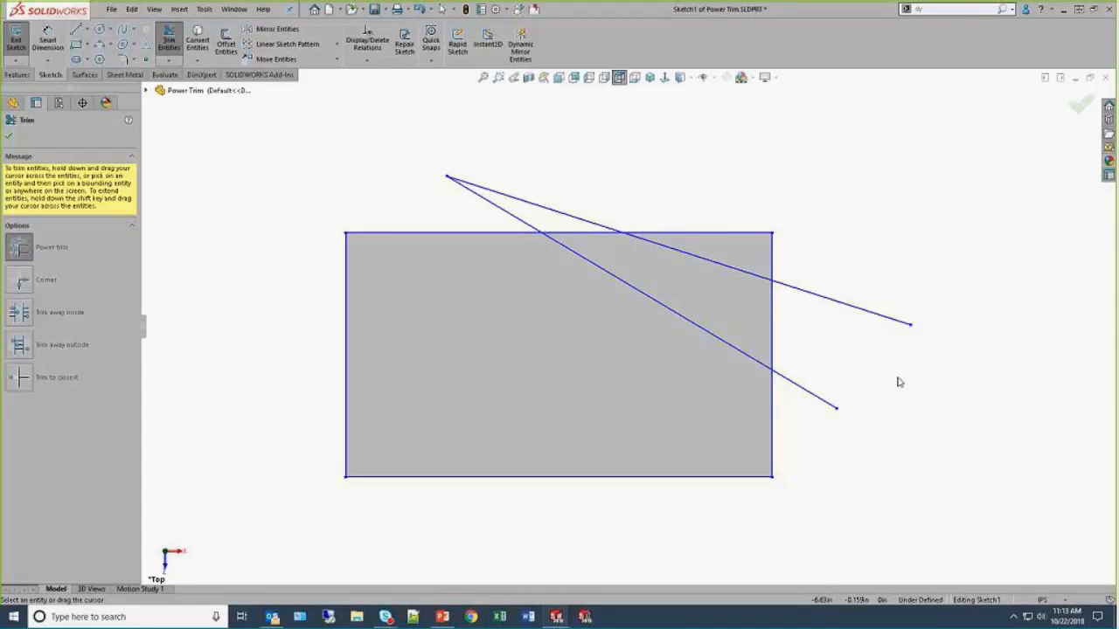
mouse_move(898, 383)
left_mouse_down()
mouse_move(844, 341)
mouse_move(820, 252)
left_mouse_up()
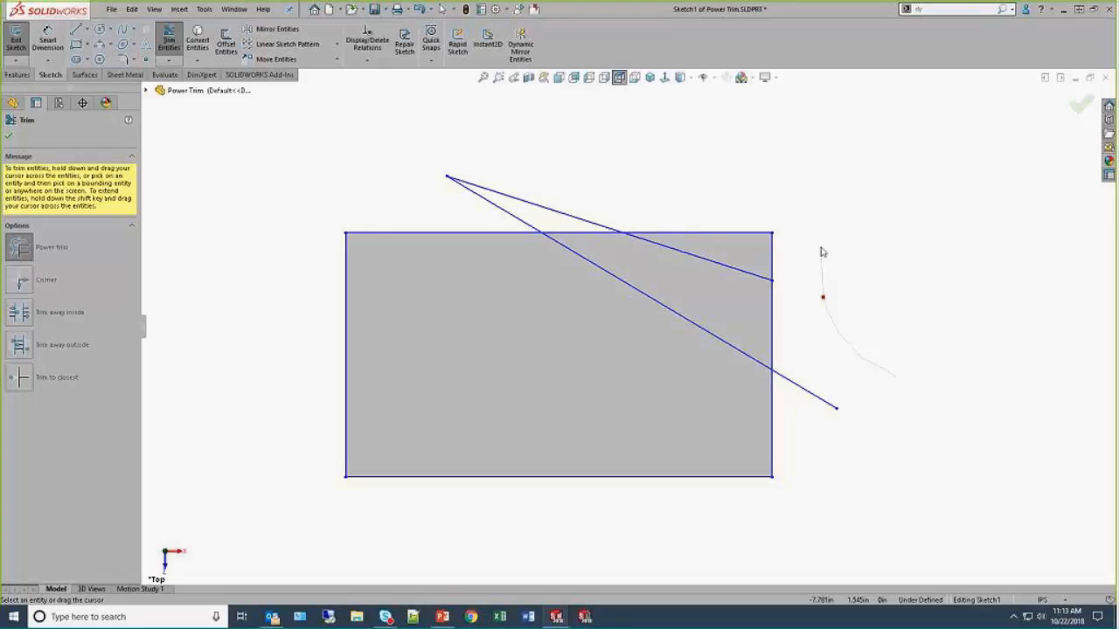
left_click_drag(820, 252, 824, 320)
mouse_move(813, 472)
left_mouse_down()
mouse_move(801, 389)
mouse_move(807, 269)
left_mouse_up()
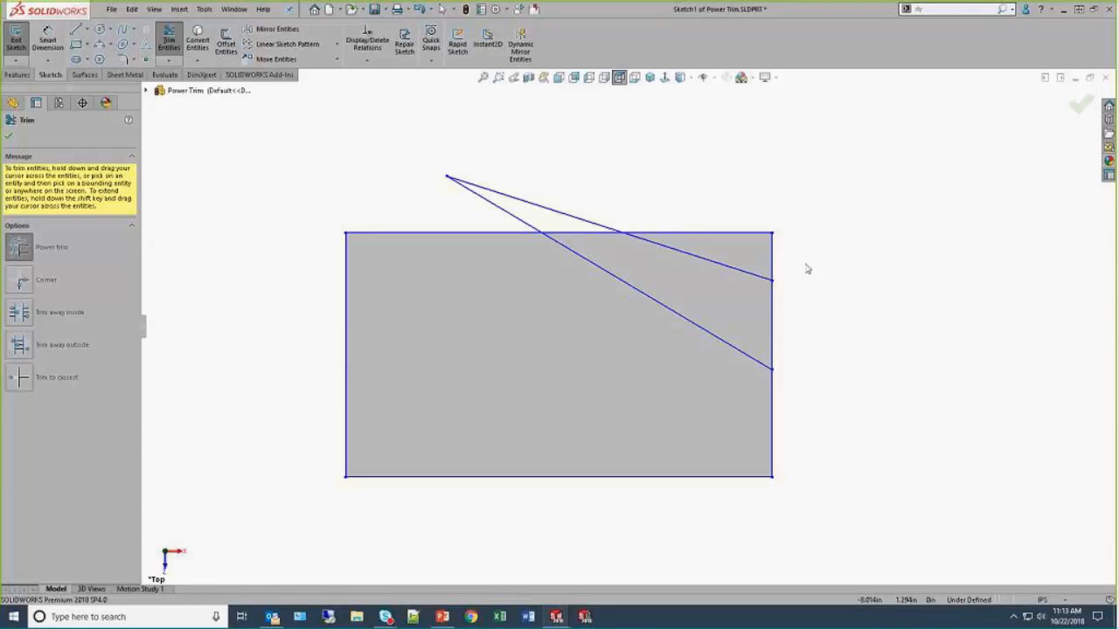
left_click_drag(686, 207, 428, 212)
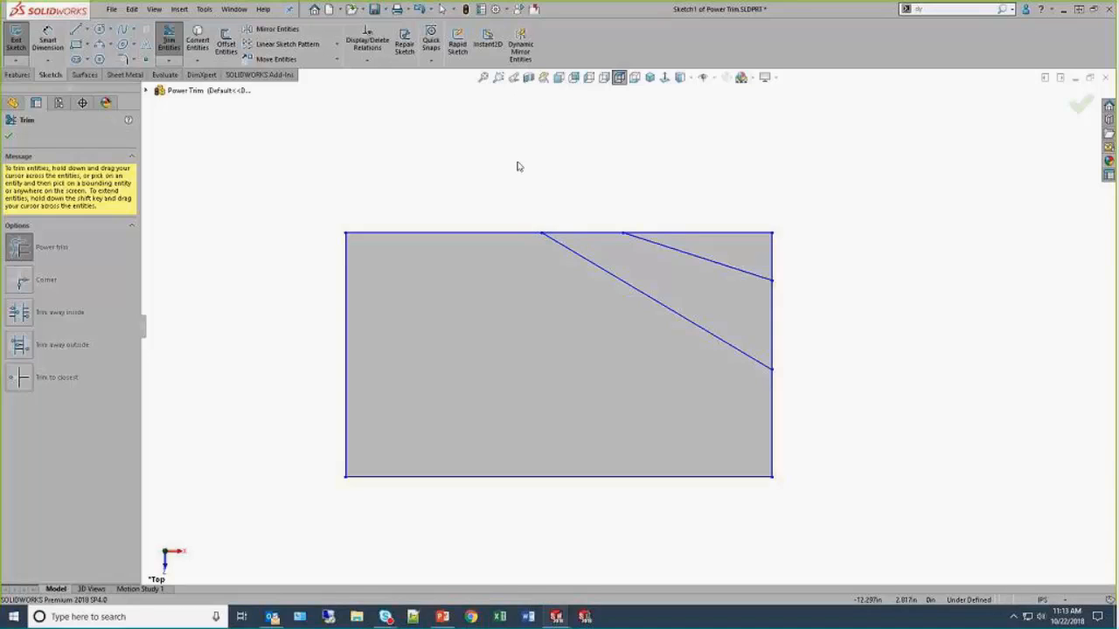
Step: Extend both slanted lines with Power trim to meet at a shared point above the rectangle, and run a trim stroke down across them
left_click(613, 279)
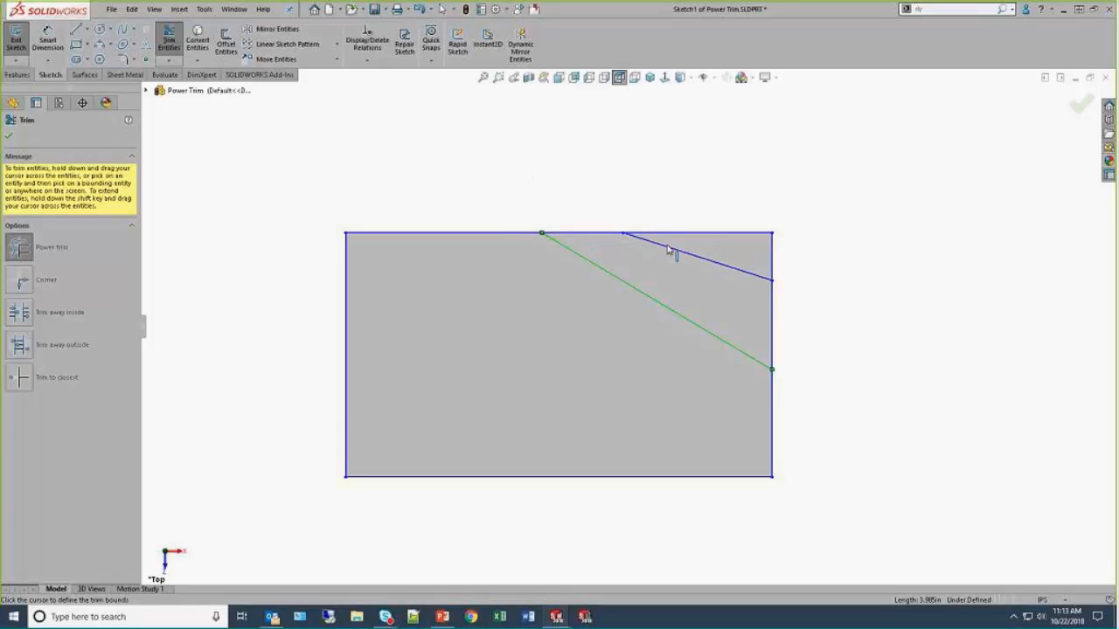
left_click(668, 251)
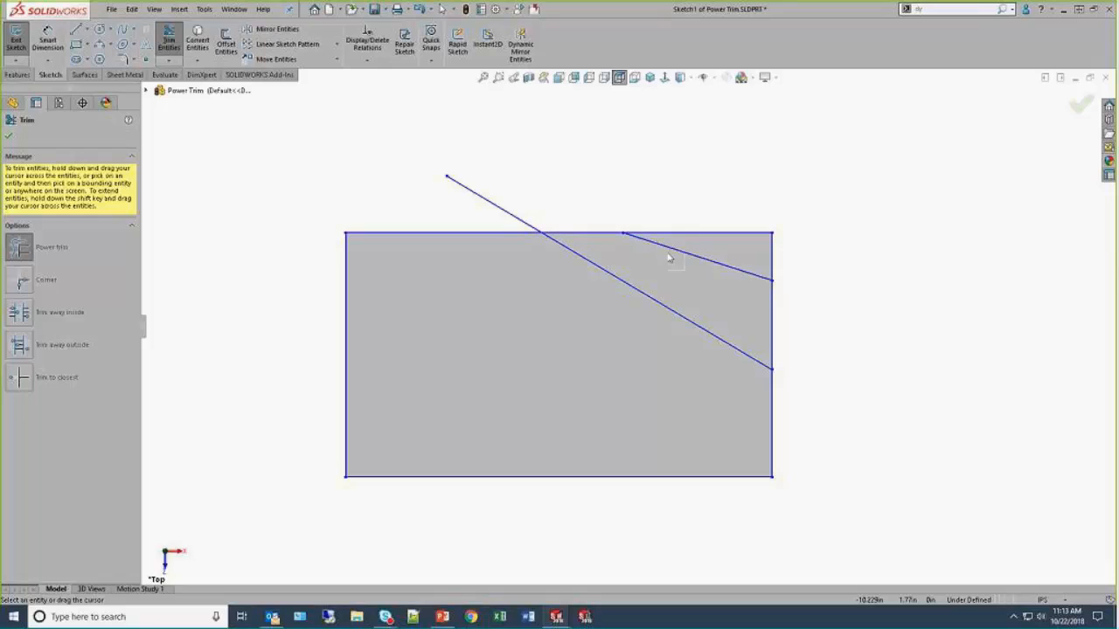
left_click(669, 254)
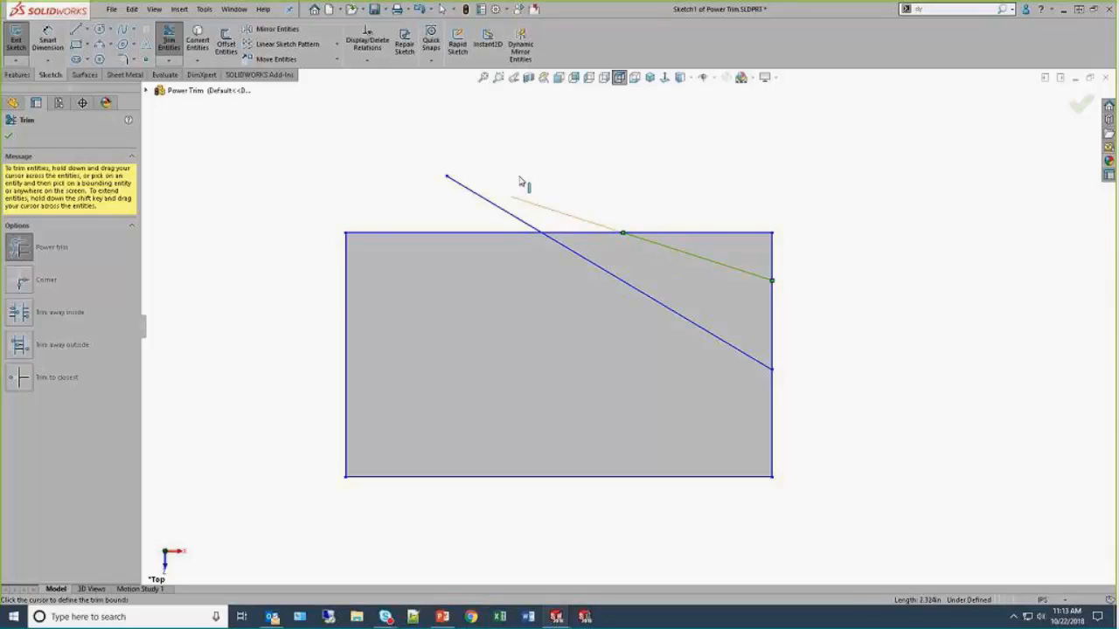
left_click(464, 192)
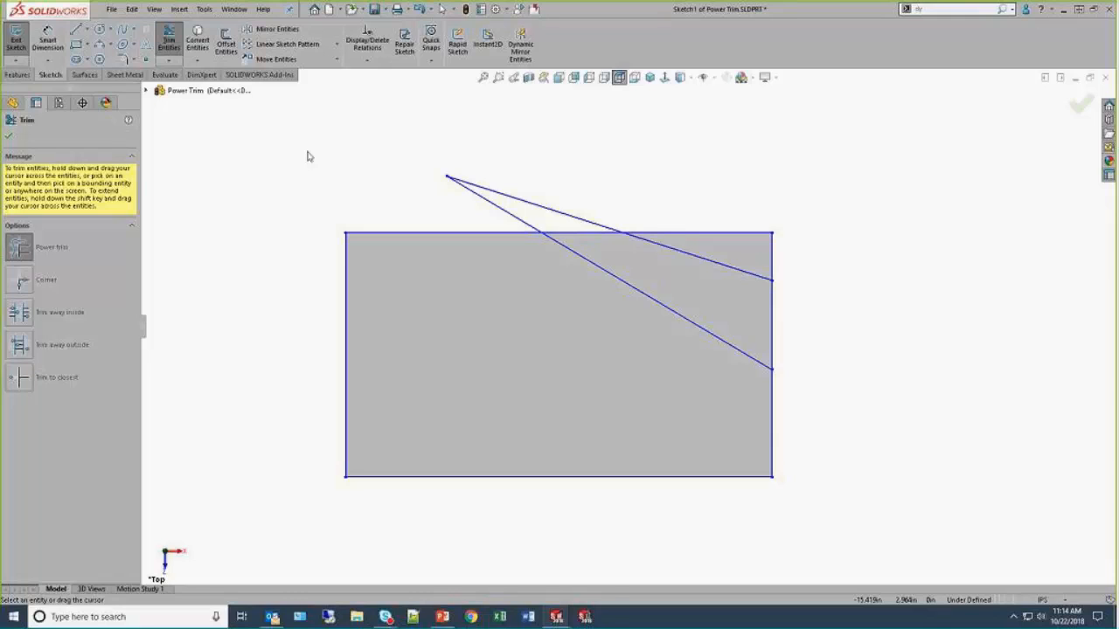
mouse_move(604, 169)
left_mouse_down()
mouse_move(426, 482)
mouse_move(772, 384)
mouse_move(620, 381)
left_mouse_up()
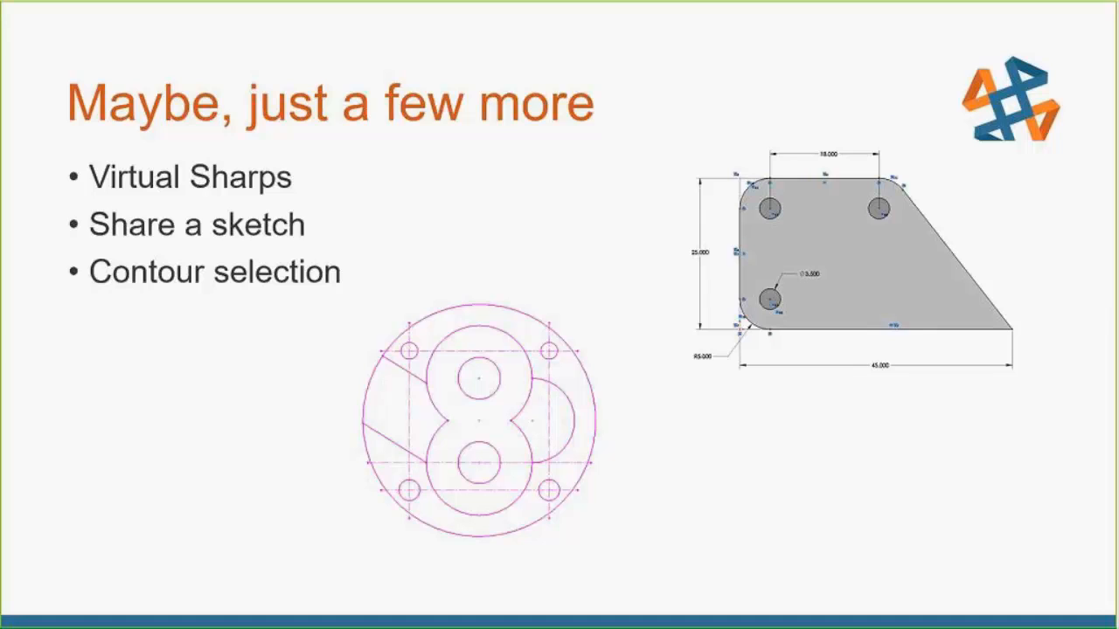
Step: Switch from the presentation to SOLIDWORKS and open the Virtual Sharp part
key("alt+Tab")
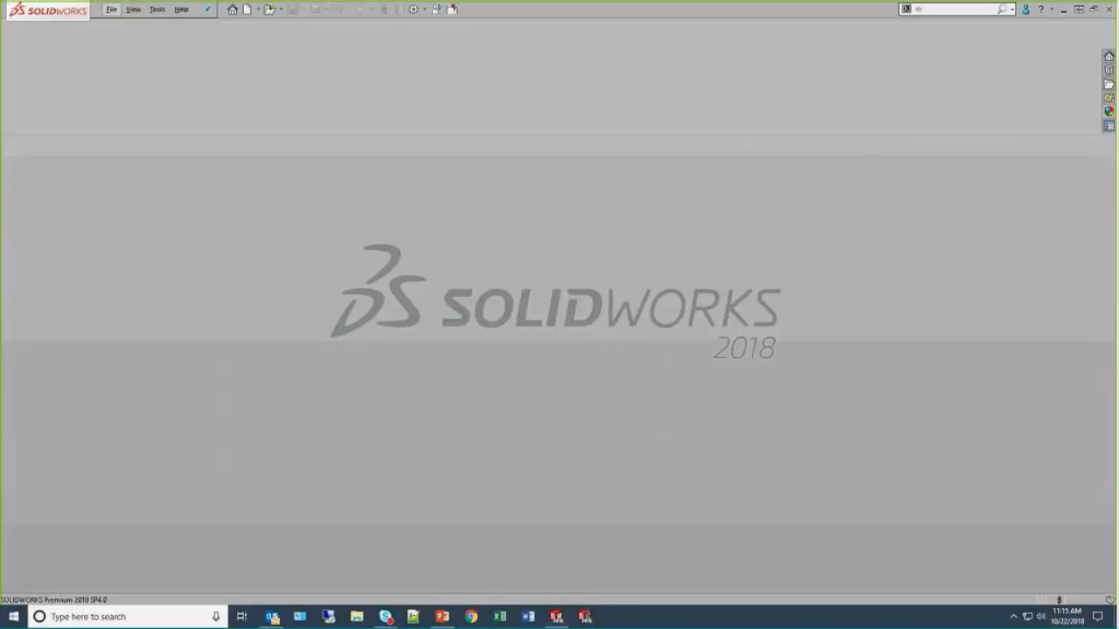
left_click(612, 194)
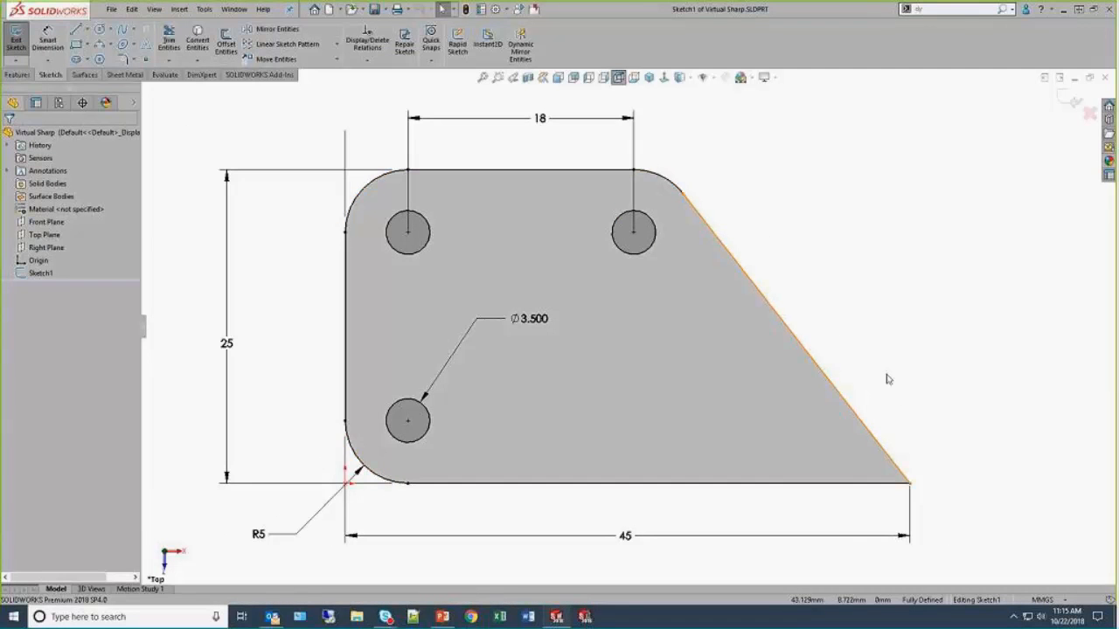
key("f")
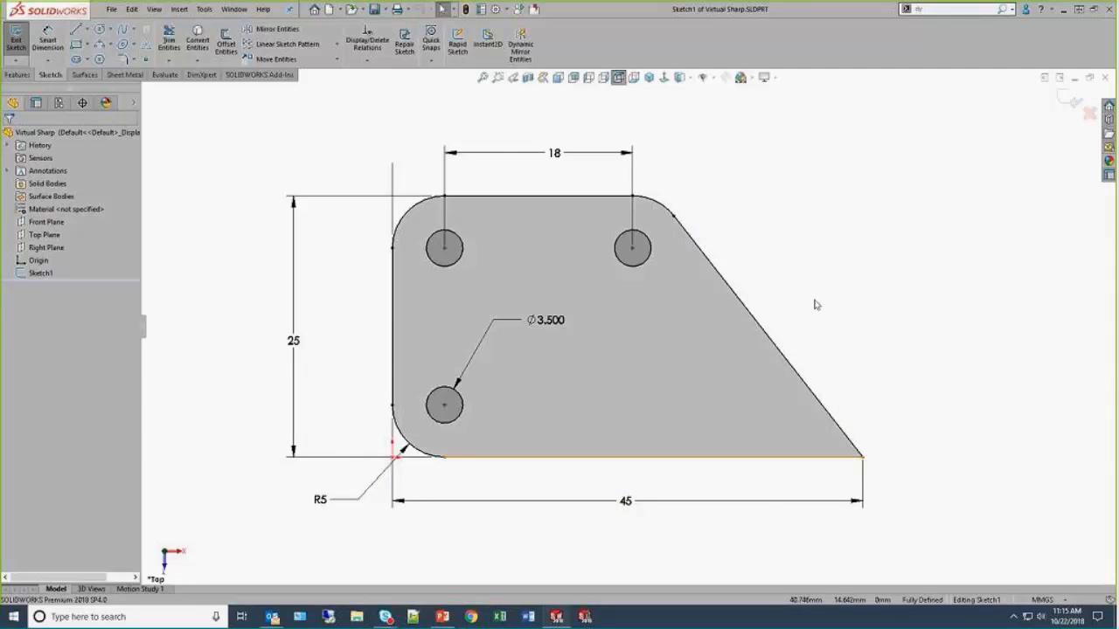
Step: Apply a 5 mm sketch fillet to the plate's sharp lower-right corner with Keep constrained corners enabled, and undo it
key("s")
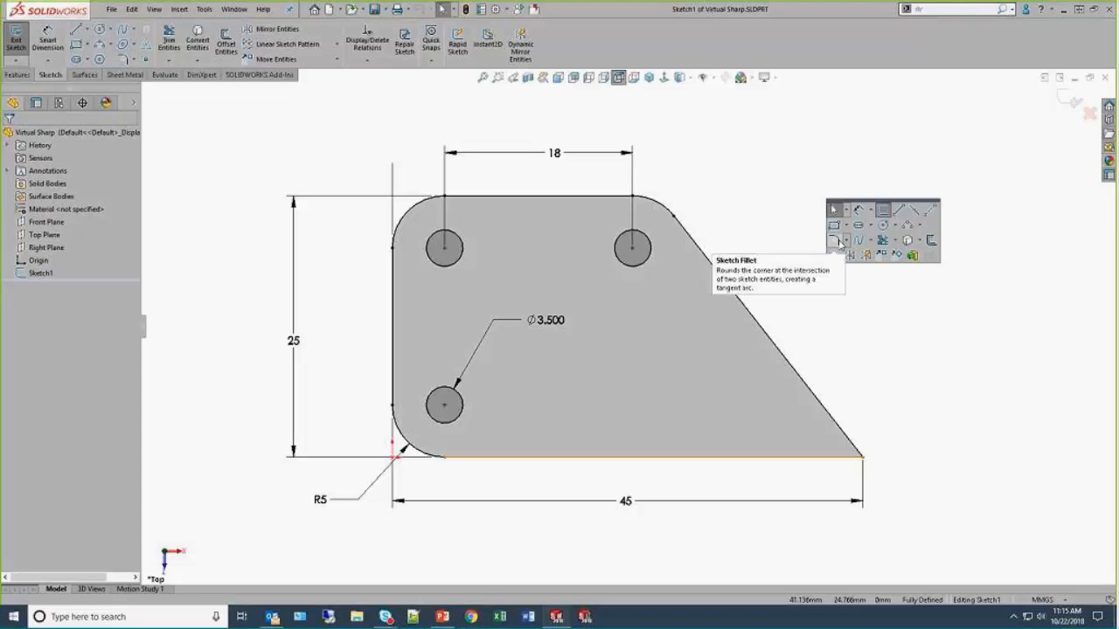
left_click(836, 241)
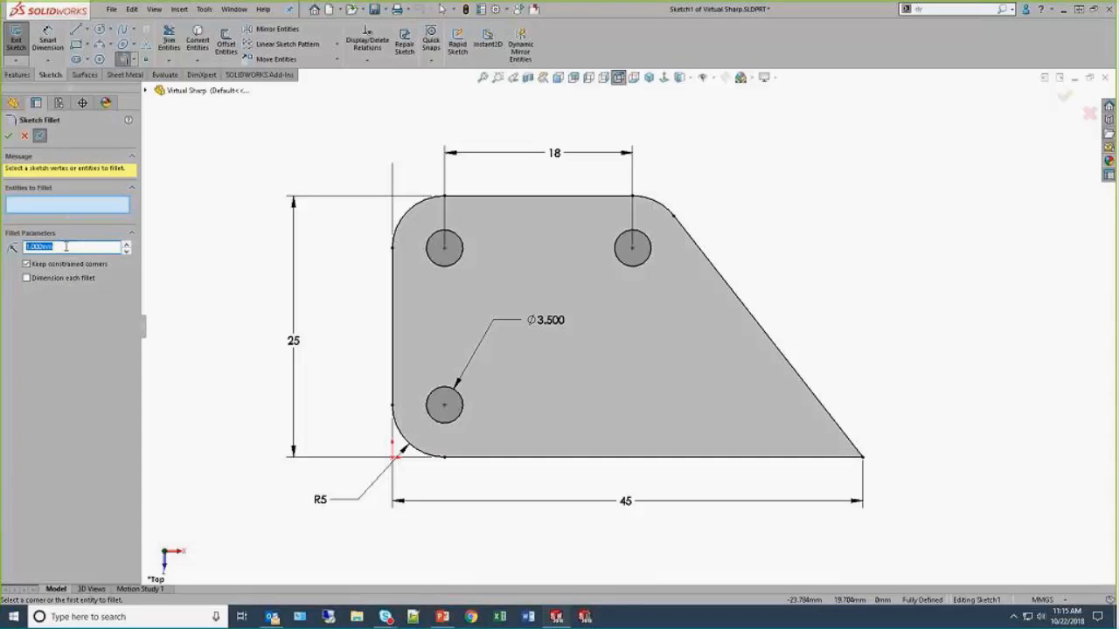
type("5mm")
key("Return")
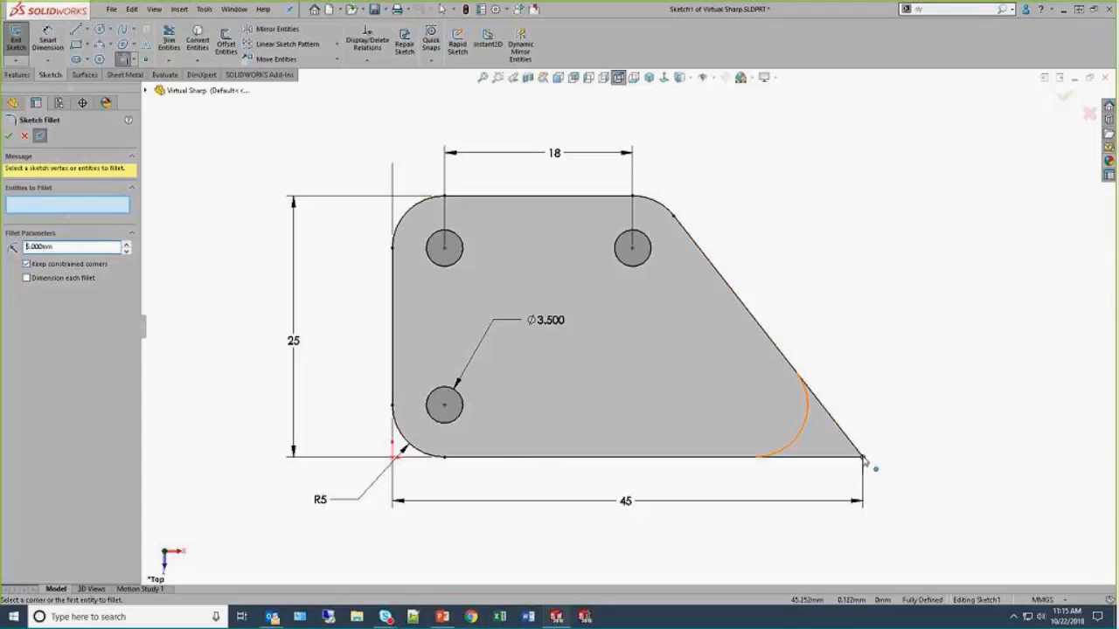
left_click(863, 457)
right_click(863, 458)
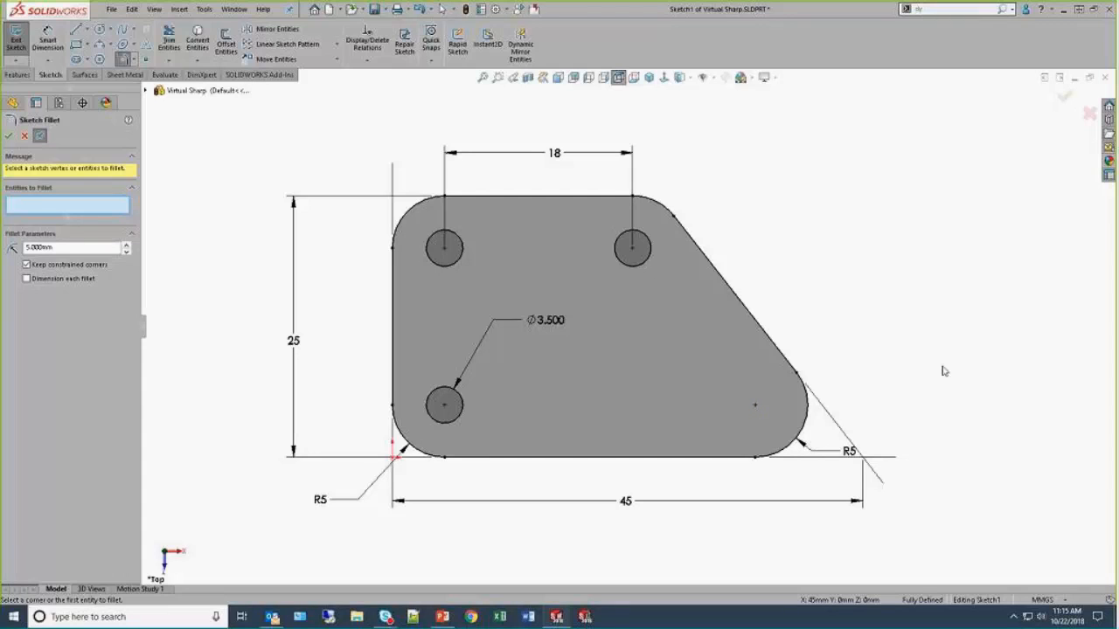
key("ctrl+z")
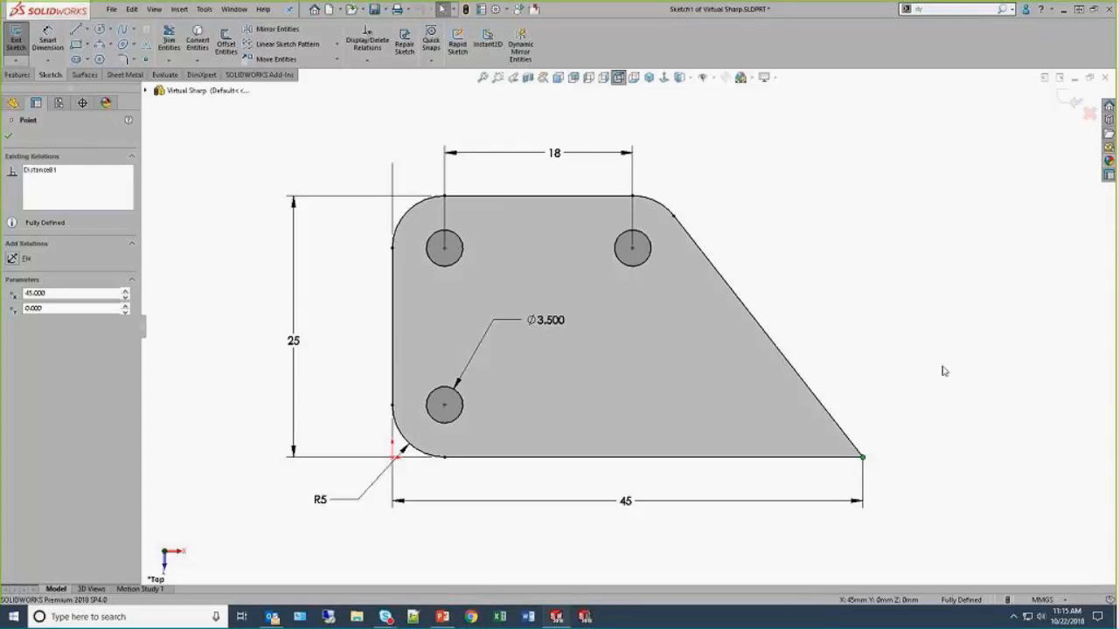
Step: Apply a 5 mm sketch fillet to the plate's sharp lower-right corner with Keep constrained corners disabled
key("s")
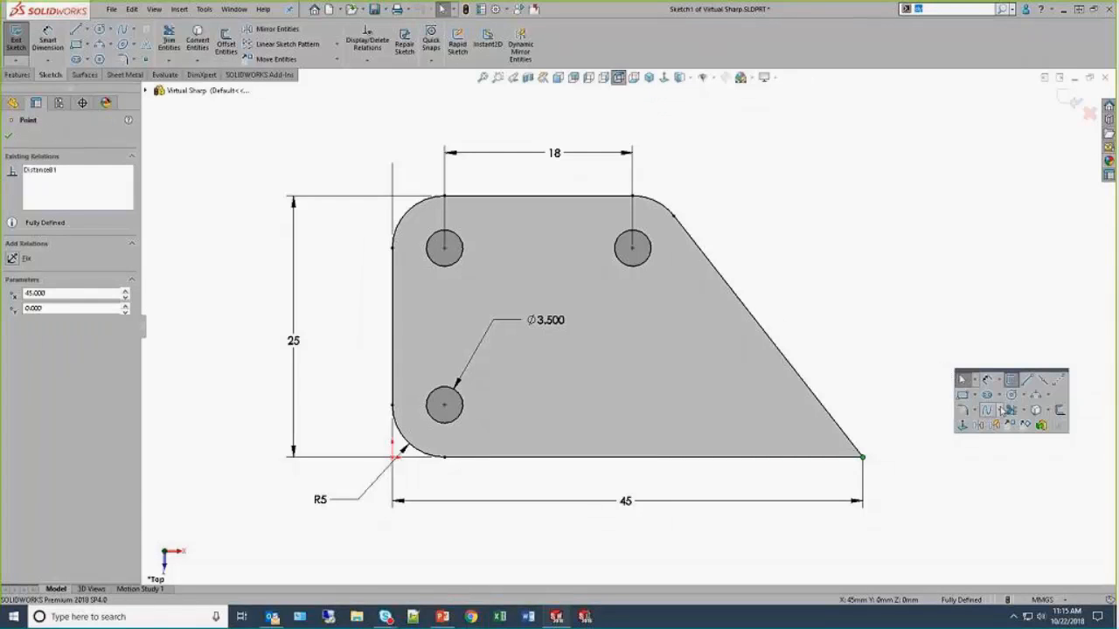
left_click(963, 411)
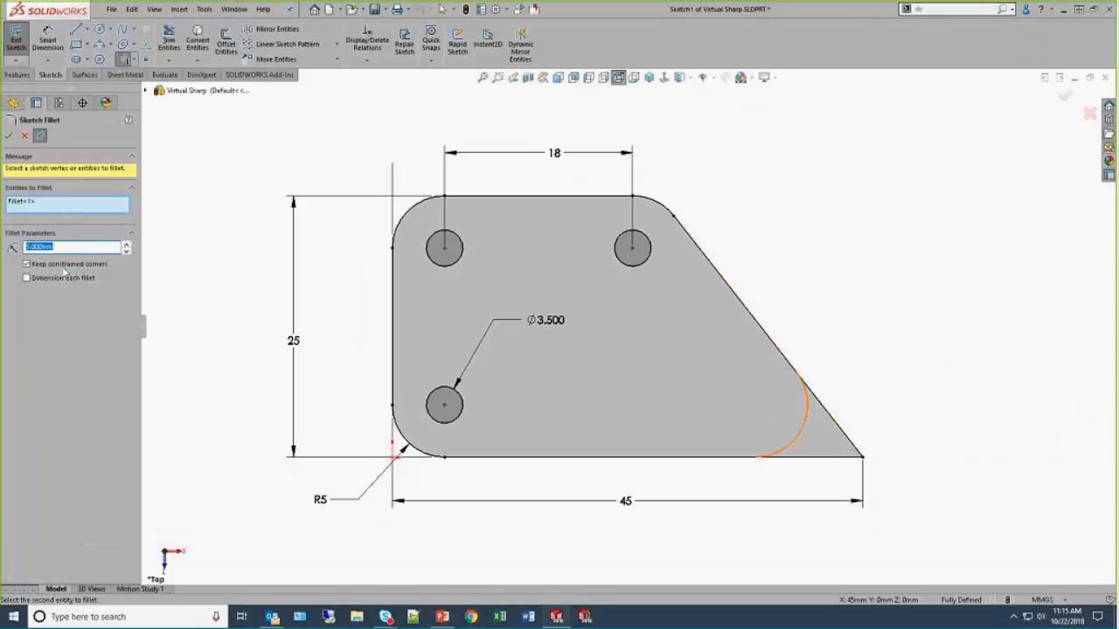
left_click(67, 265)
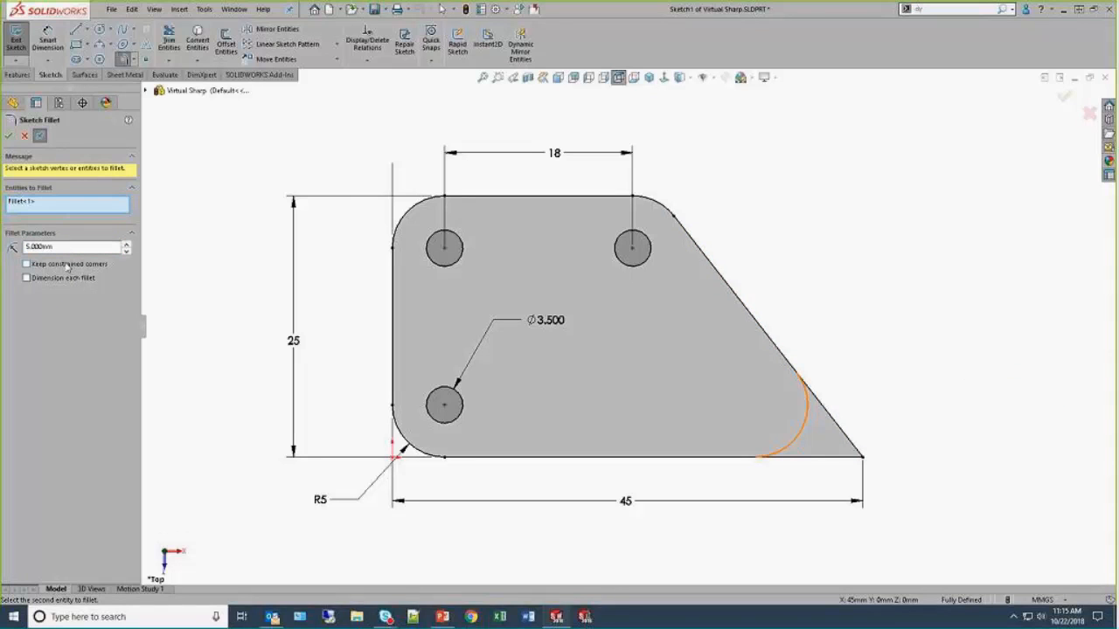
left_click(9, 135)
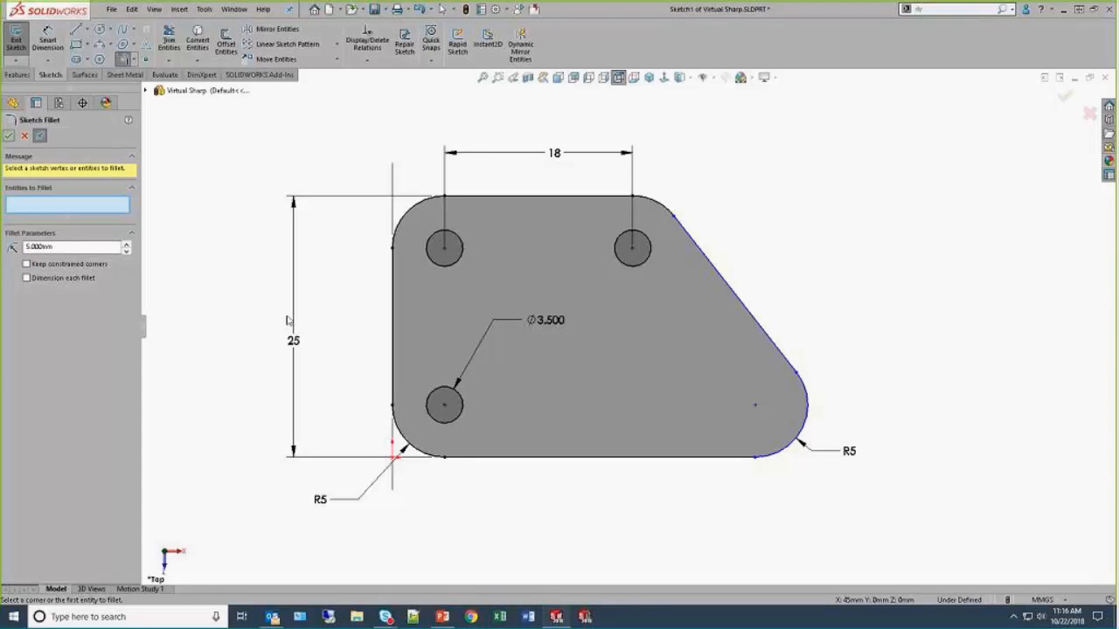
Step: Undo the lower-right corner fillet and delete the plate's 45 mm overall width dimension
key("ctrl+z")
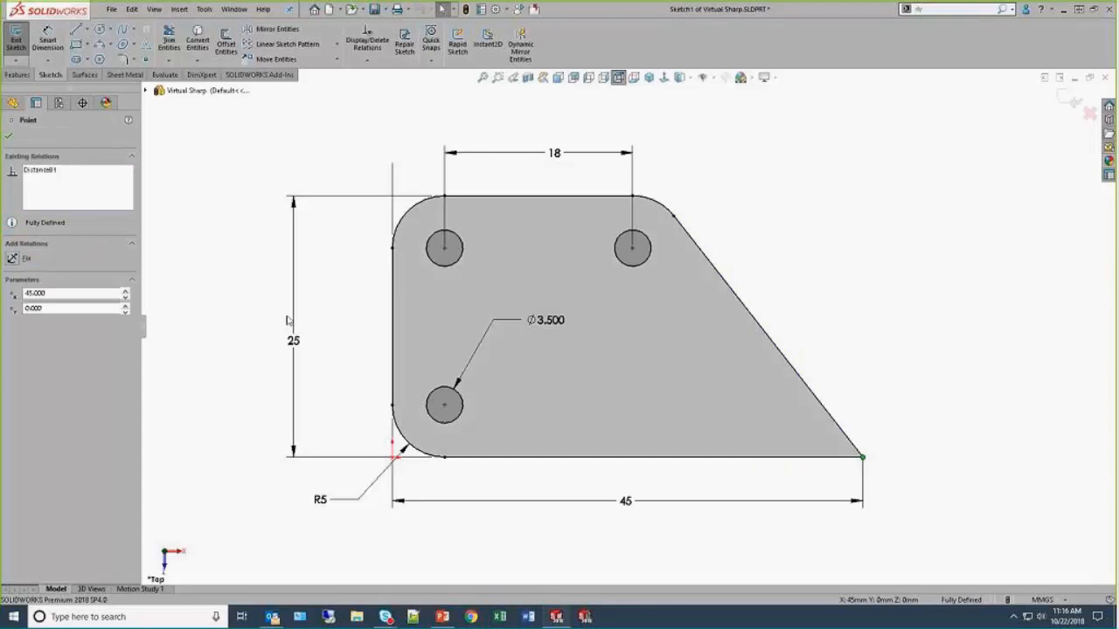
left_click(929, 276)
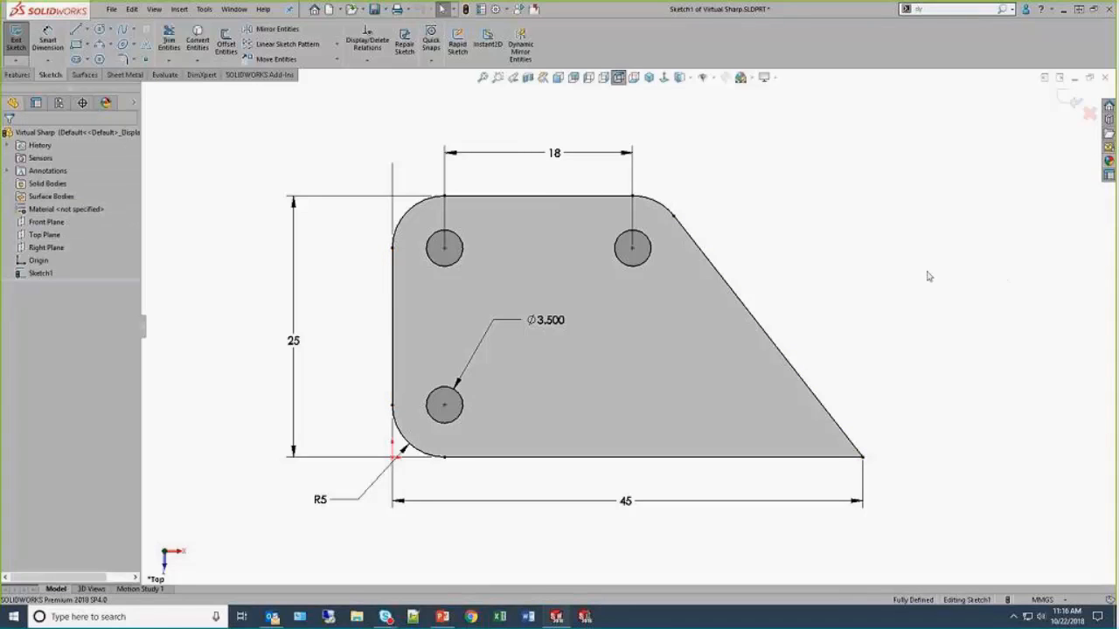
left_click(637, 503)
key("Delete")
Step: Apply a 5 mm sketch fillet to the plate's sharp lower-right corner with Keep constrained corners disabled and close the command
key("s")
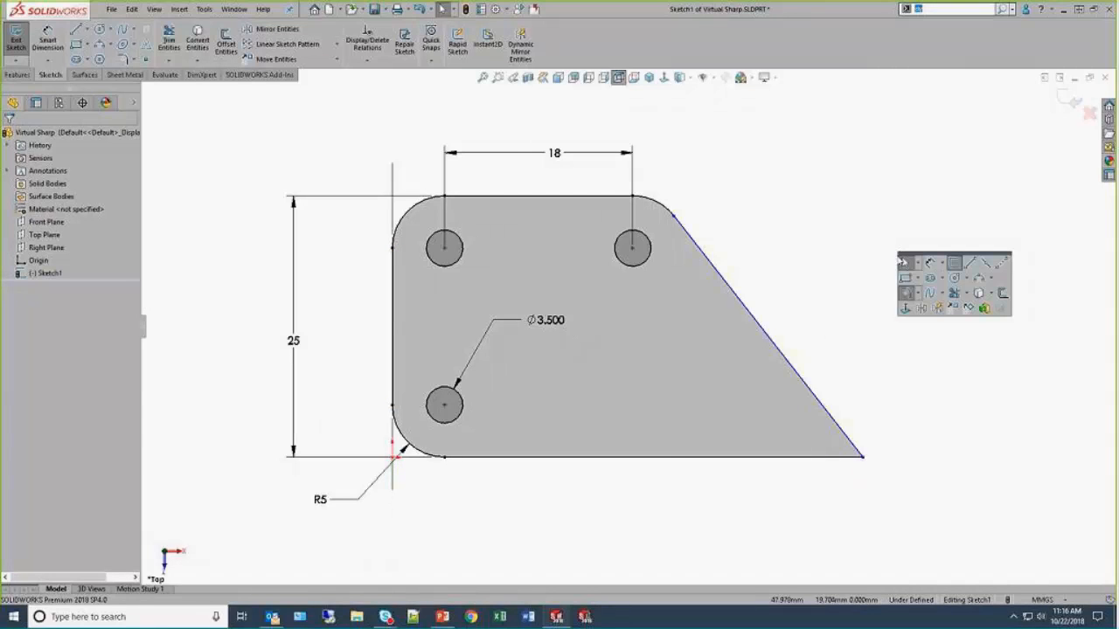
left_click(906, 281)
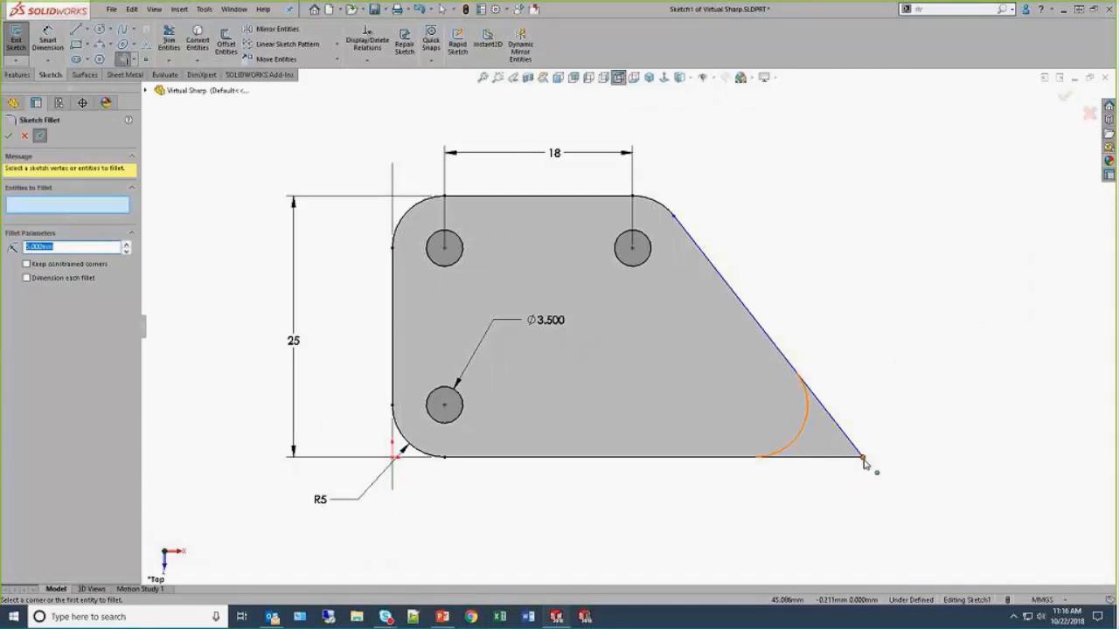
left_click(867, 461)
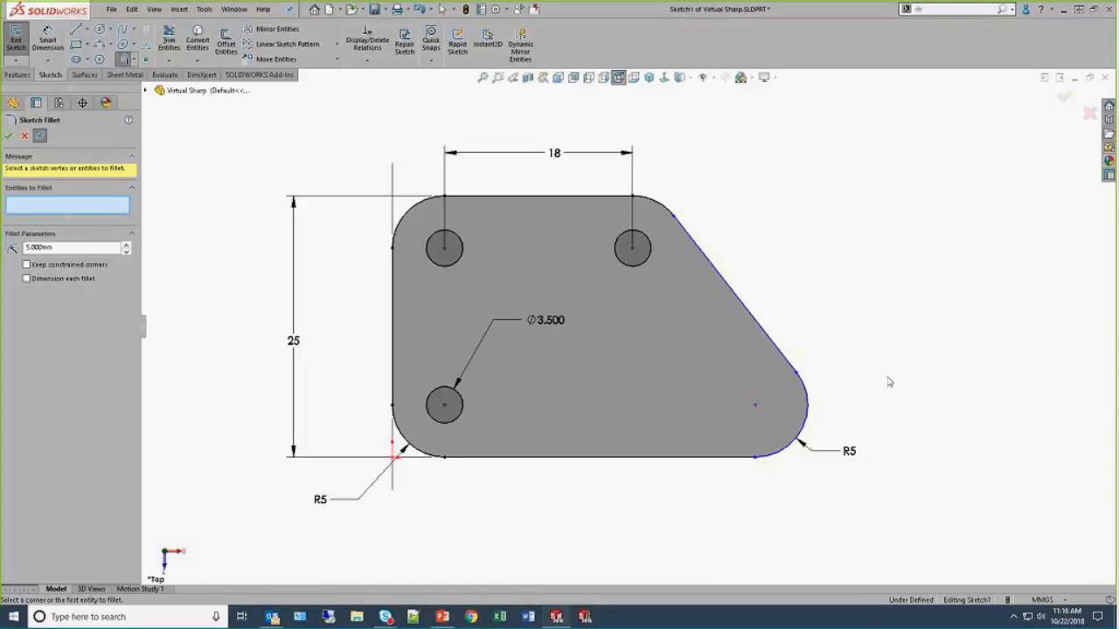
key("Escape")
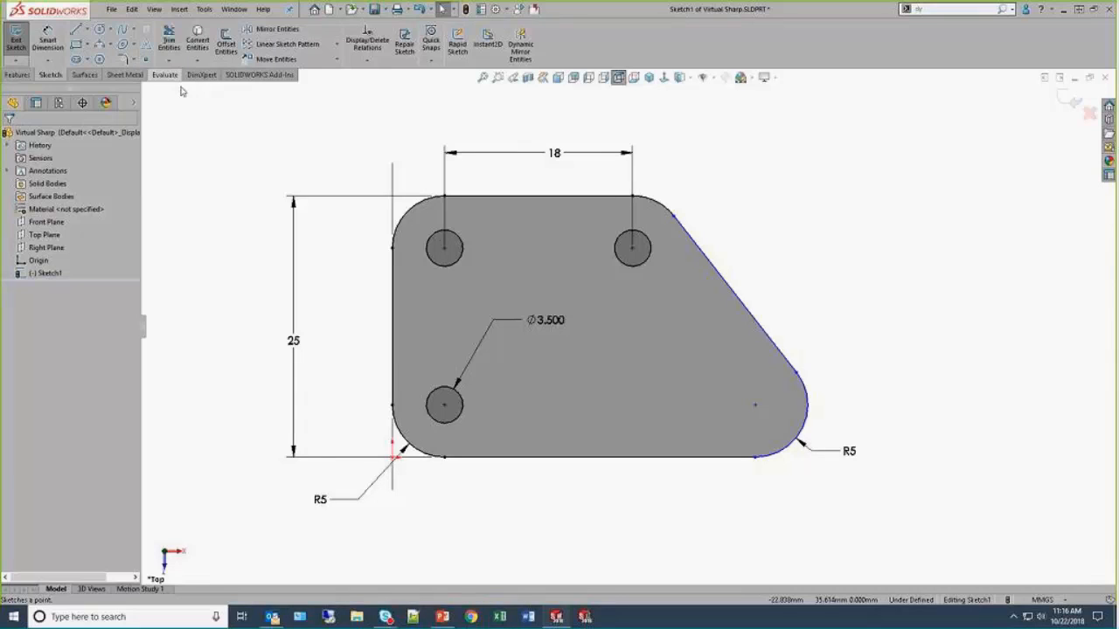
Step: Create a virtual sharp with the Point tool where the slanted edge and bottom edge would intersect
left_click(731, 299)
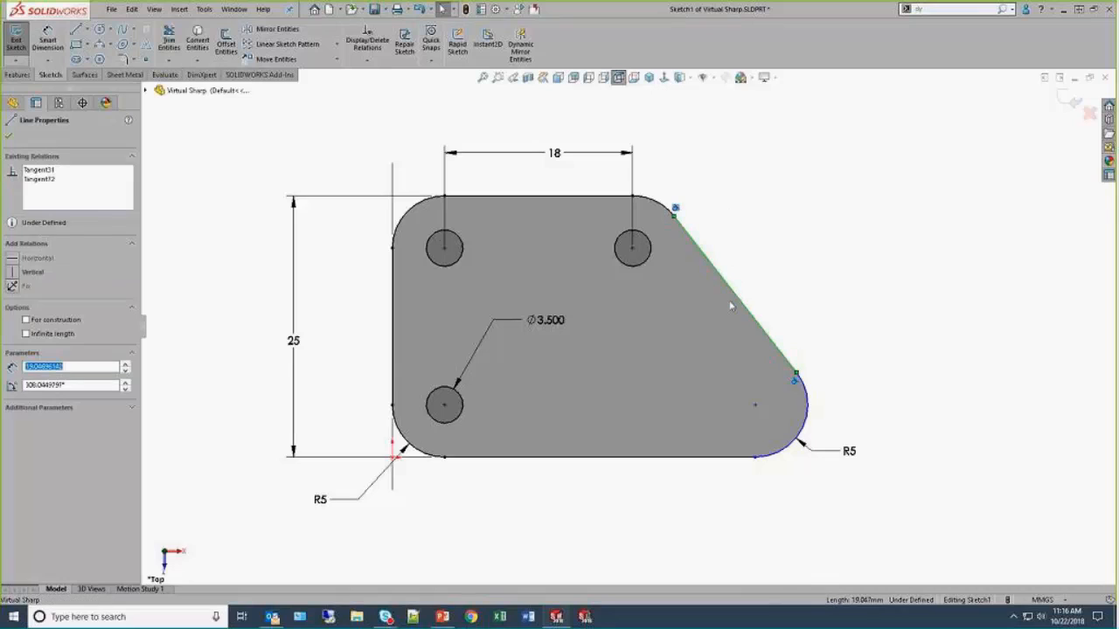
left_click(708, 458, "ctrl")
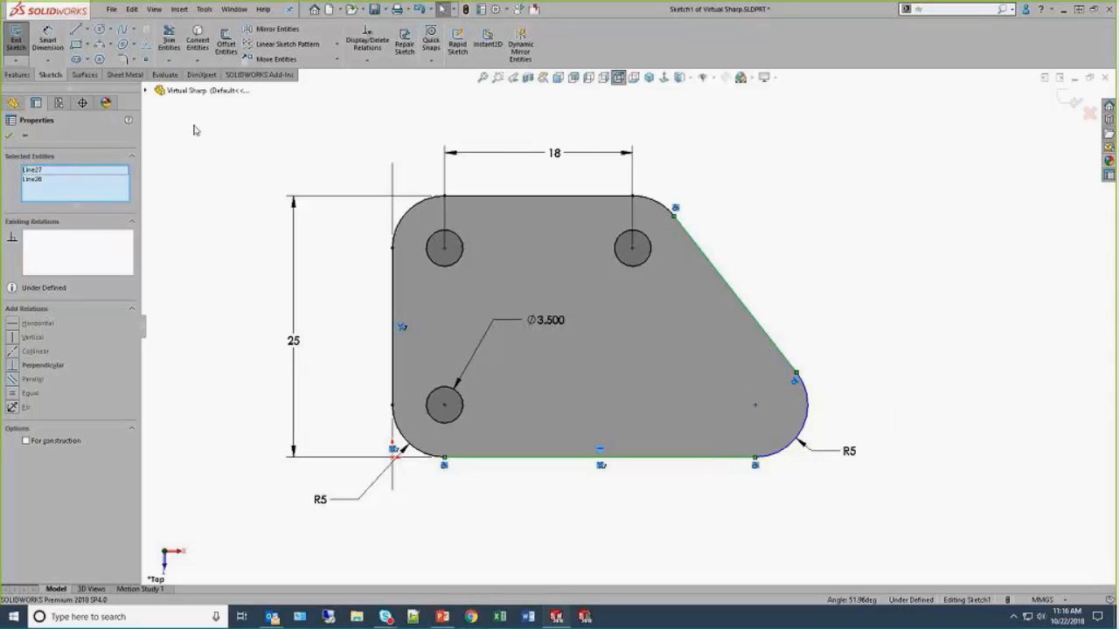
left_click(150, 64)
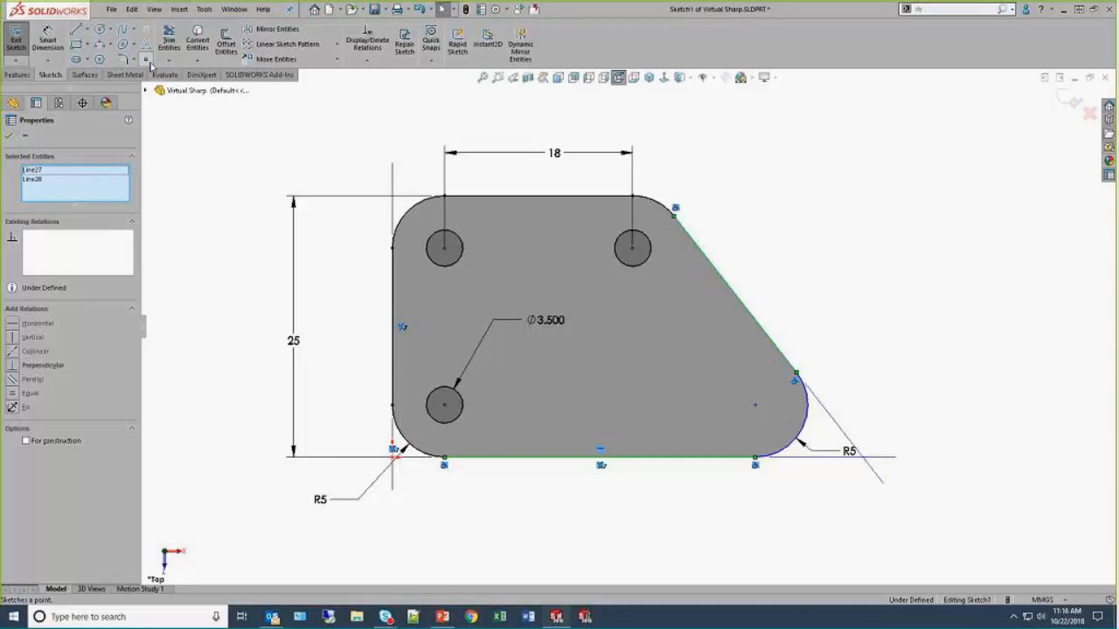
left_click(731, 175)
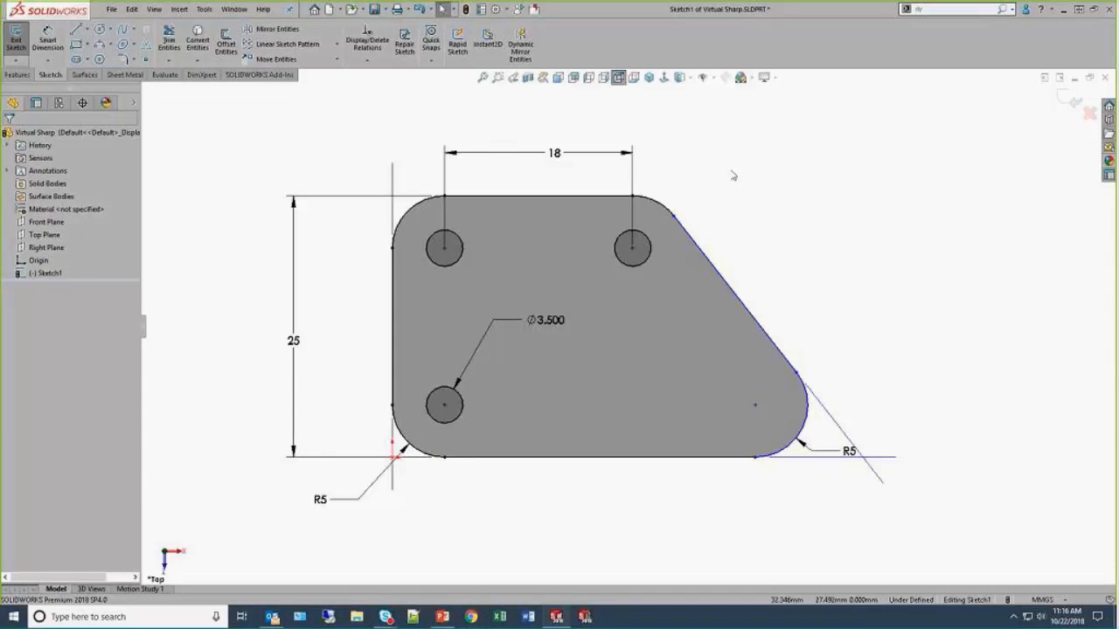
Step: Add a 45 mm horizontal dimension from the plate's left vertical edge to the virtual sharp, placed below the plate
left_click(828, 215)
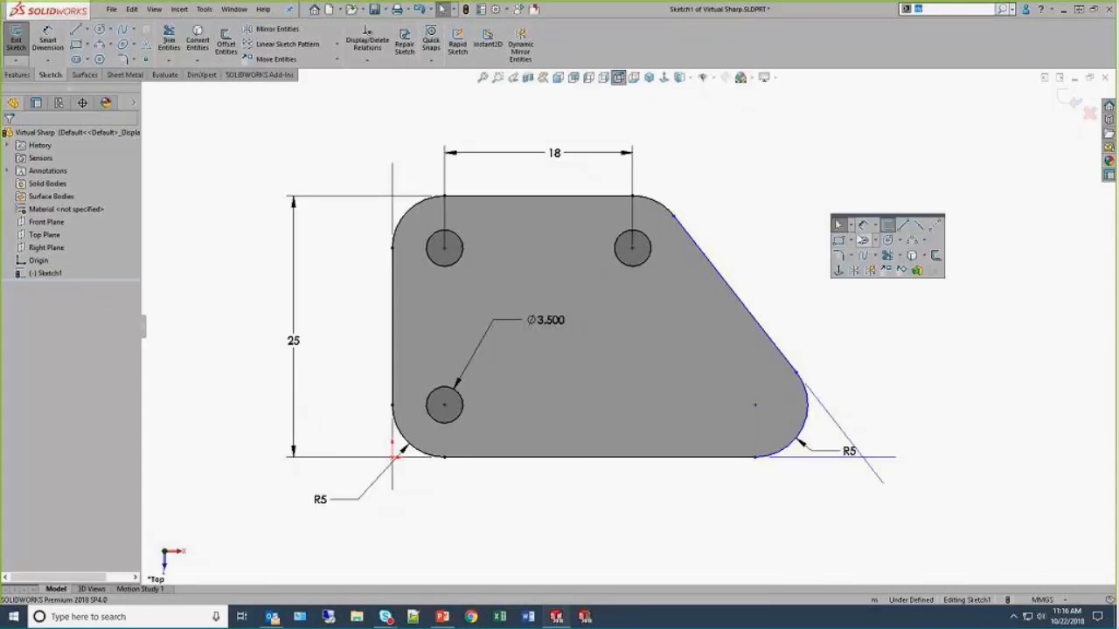
key("d")
left_click(393, 350)
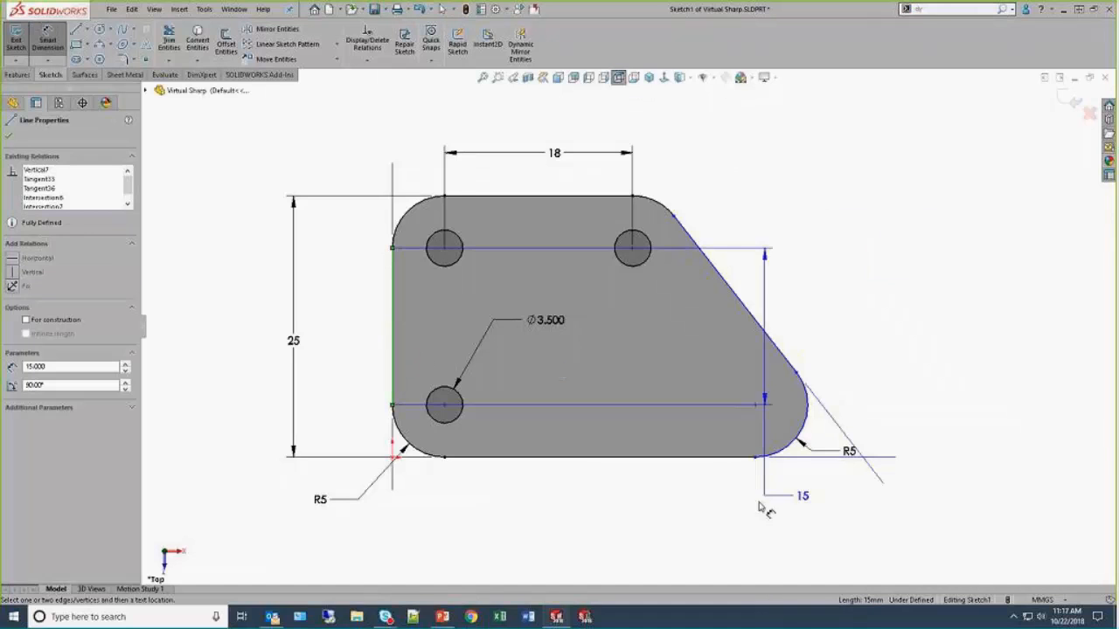
left_click(863, 456)
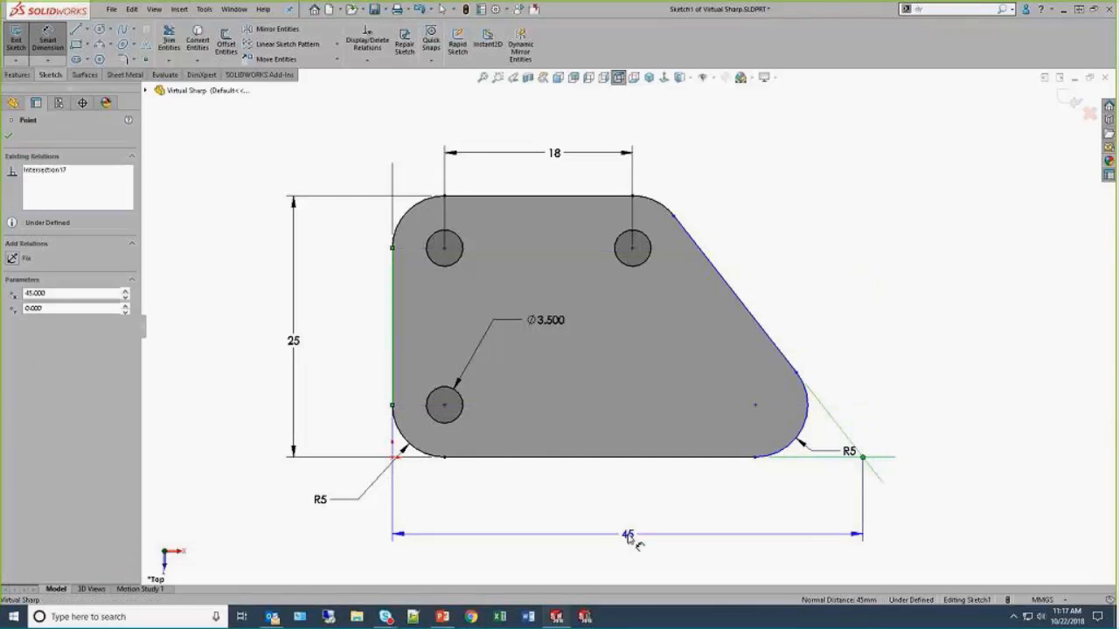
left_click(636, 530)
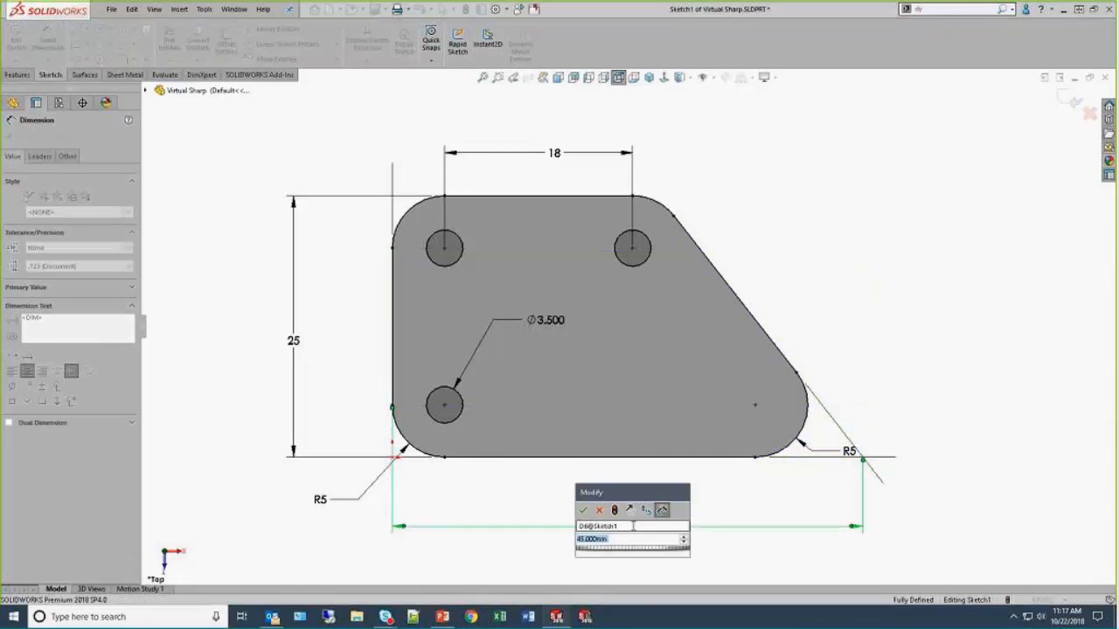
key("Return")
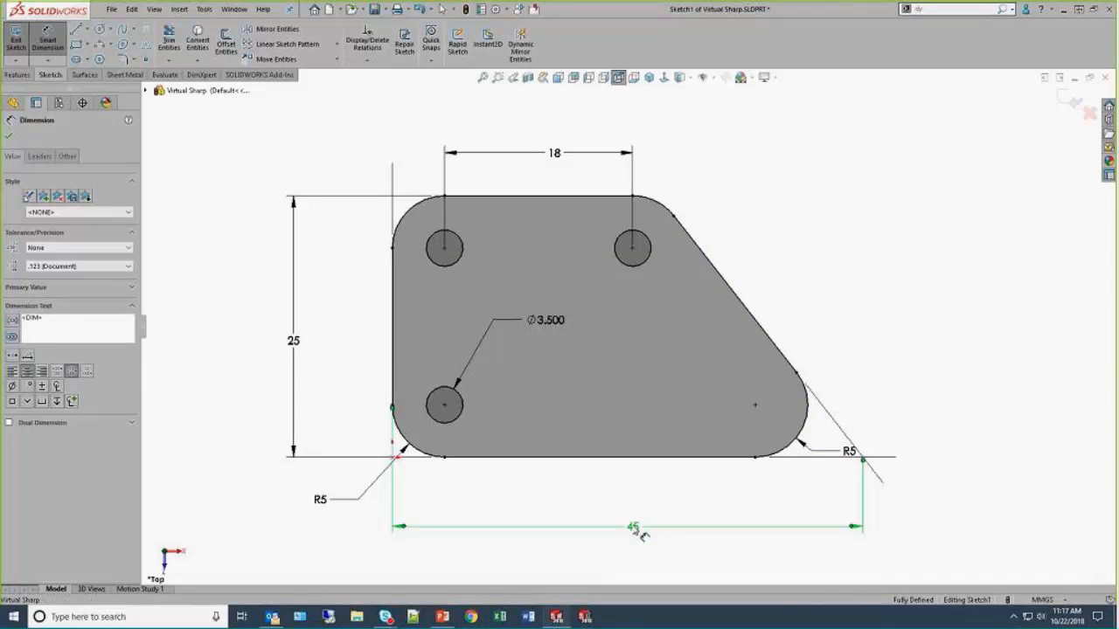
Step: Delete the overall width dimension and the virtual sharp at the lower-right corner
key("Delete")
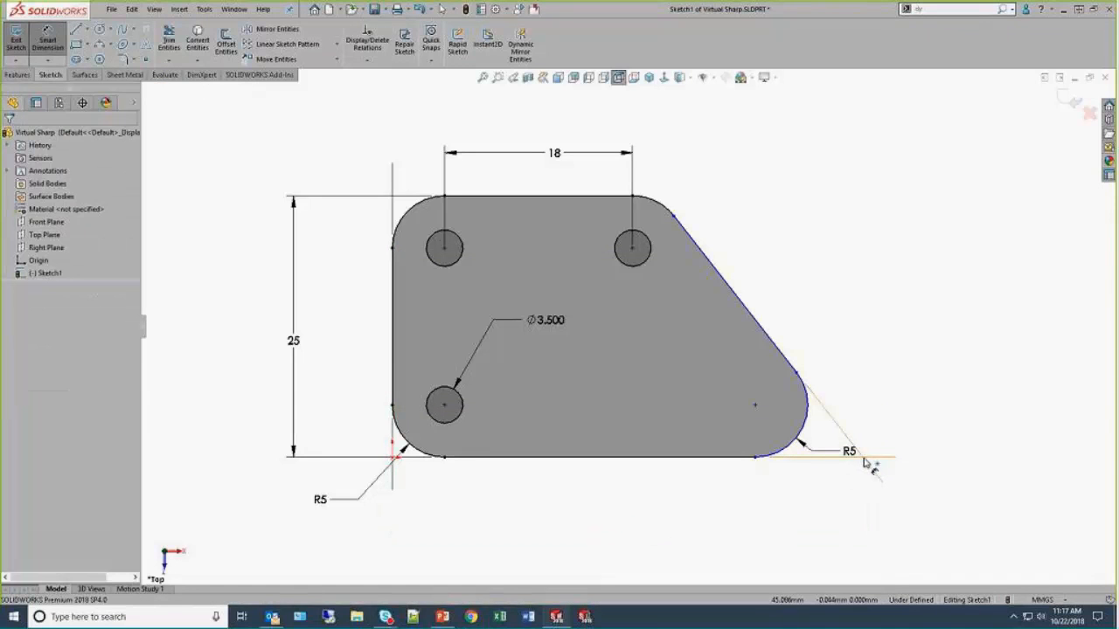
left_click(863, 459)
key("Delete")
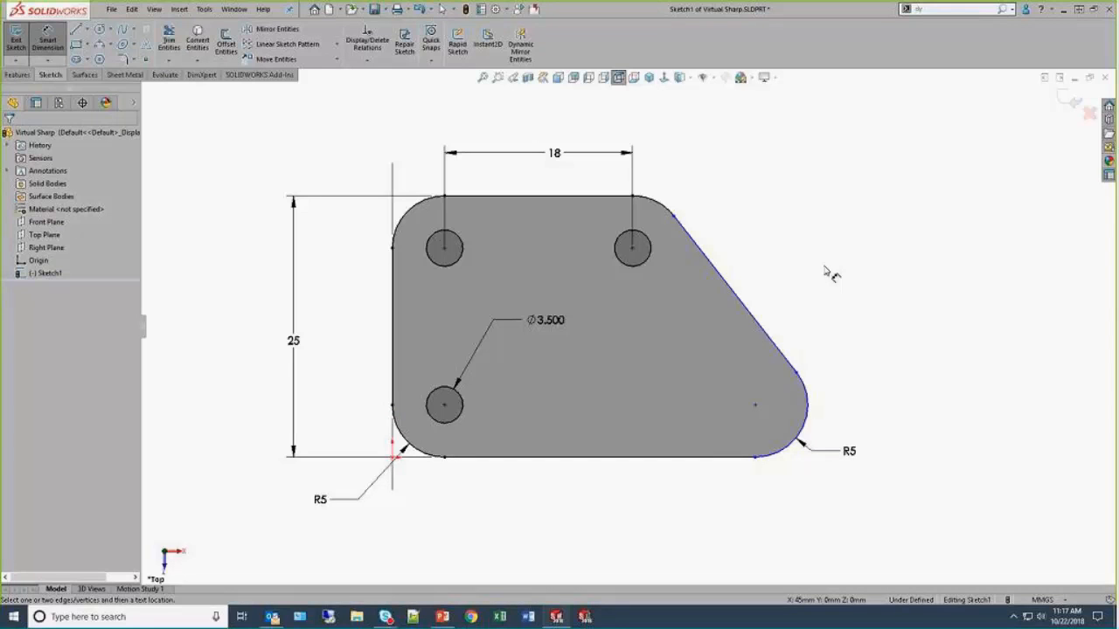
Step: Use Find Intersection on the slanted edge and bottom edge to create a virtual sharp at the lower-right corner
right_click(784, 353)
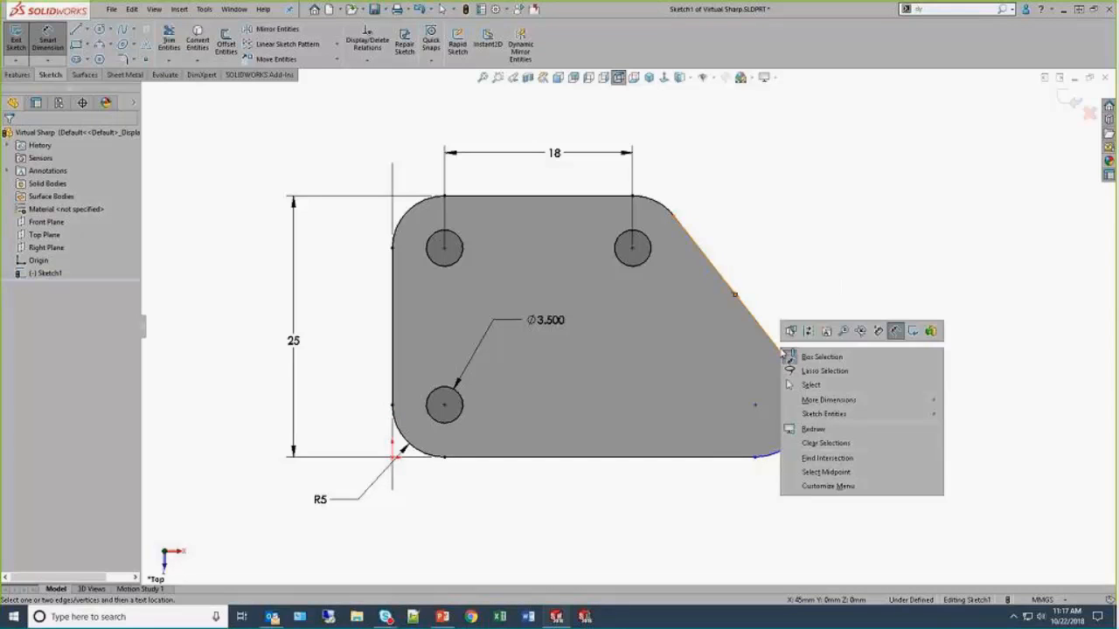
left_click(877, 464)
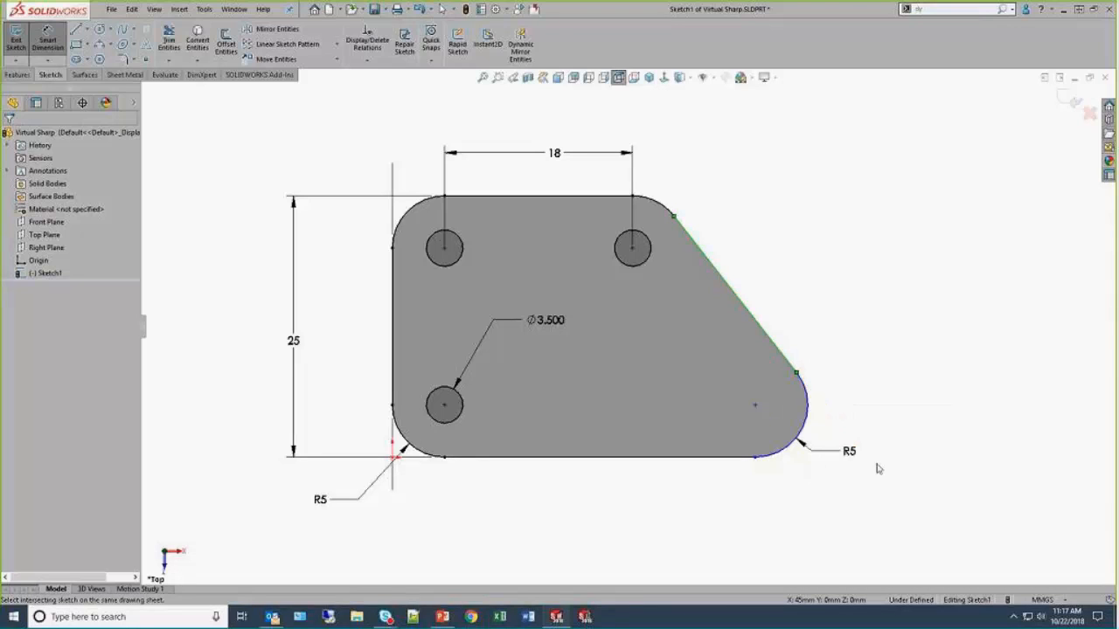
left_click(730, 461)
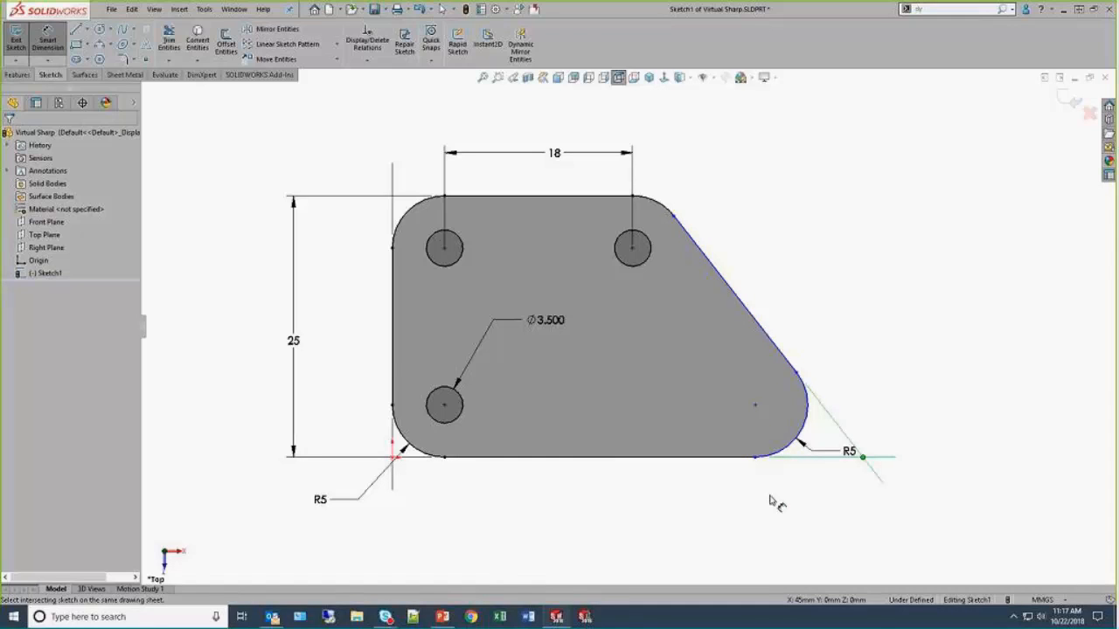
Step: Dimension the new virtual sharp 45 mm from the plate's left vertical edge and exit the sketch
left_click(393, 349)
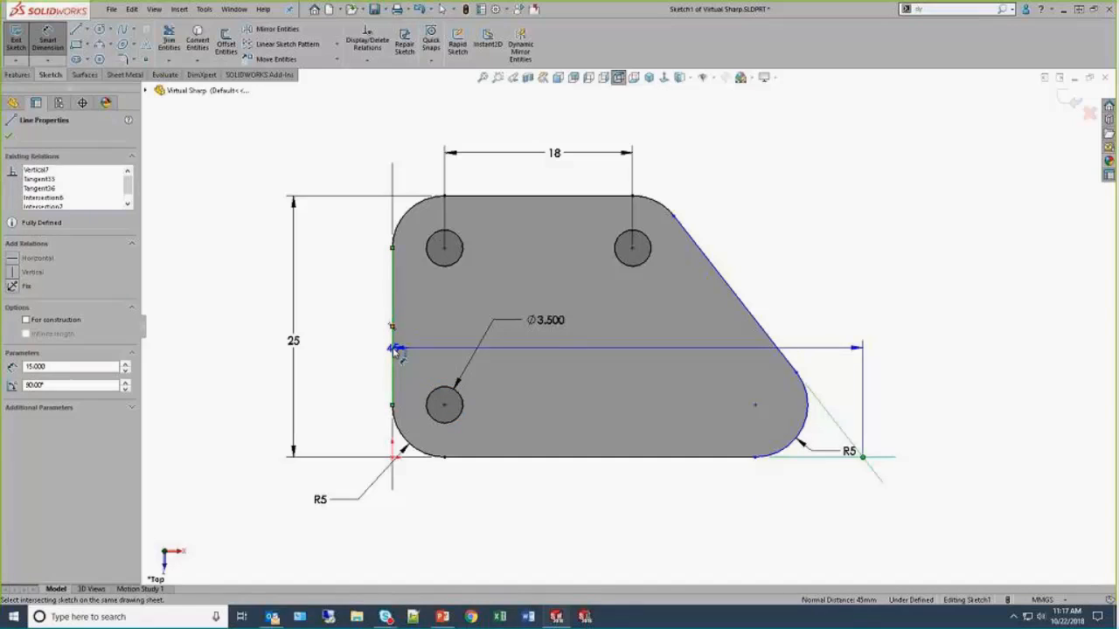
left_click(575, 516)
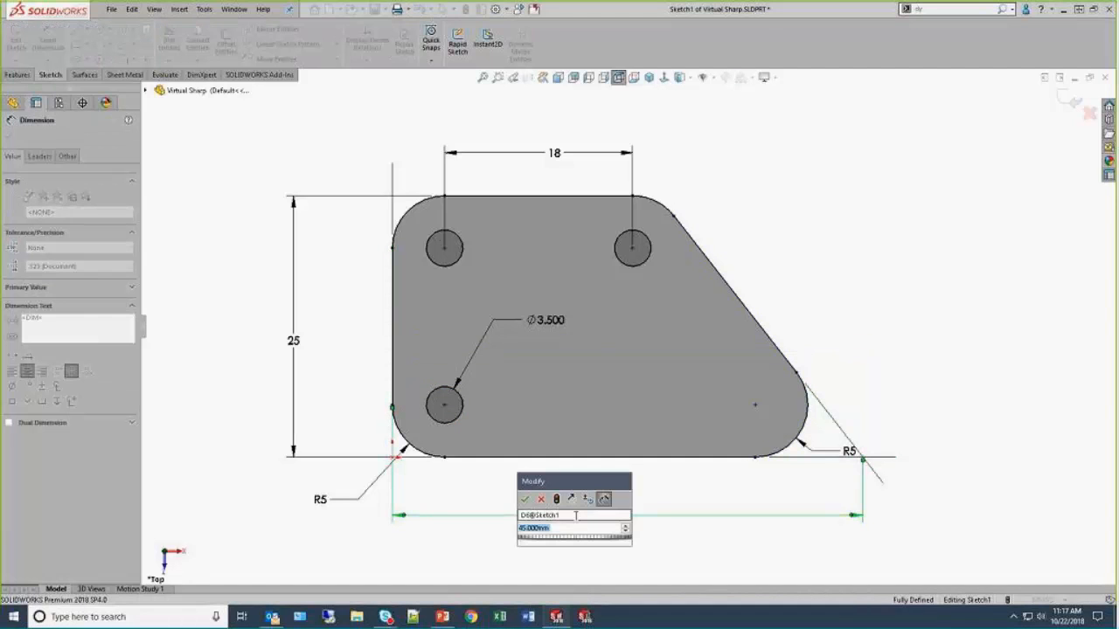
left_click(525, 499)
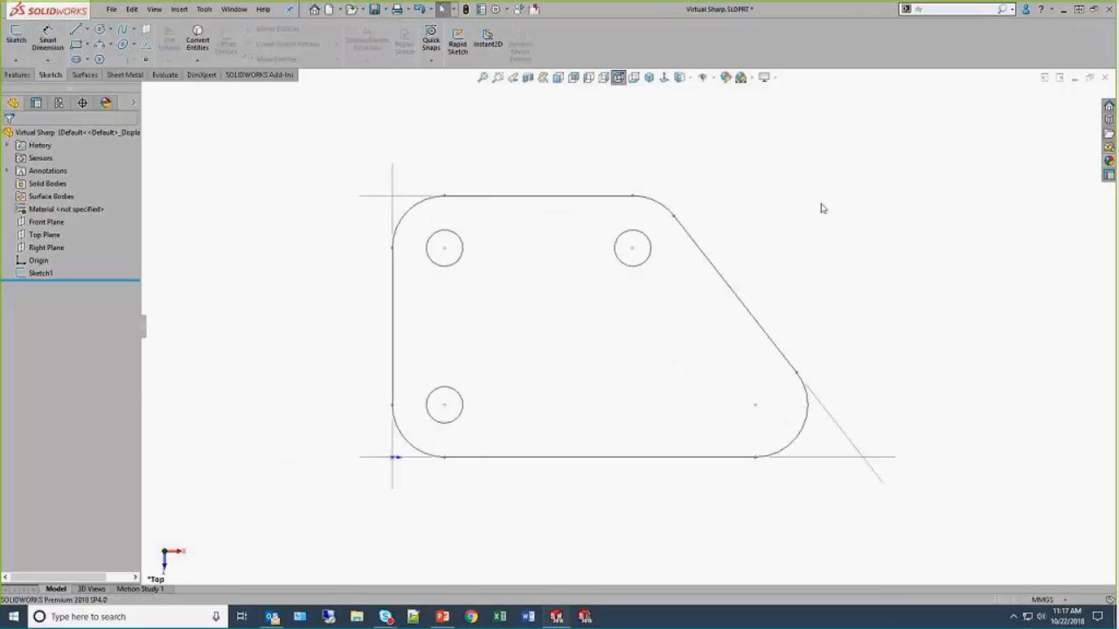
Step: Switch to the presentation slide and back to SOLIDWORKS, and bring up the Oil Pump part
key("alt+Tab")
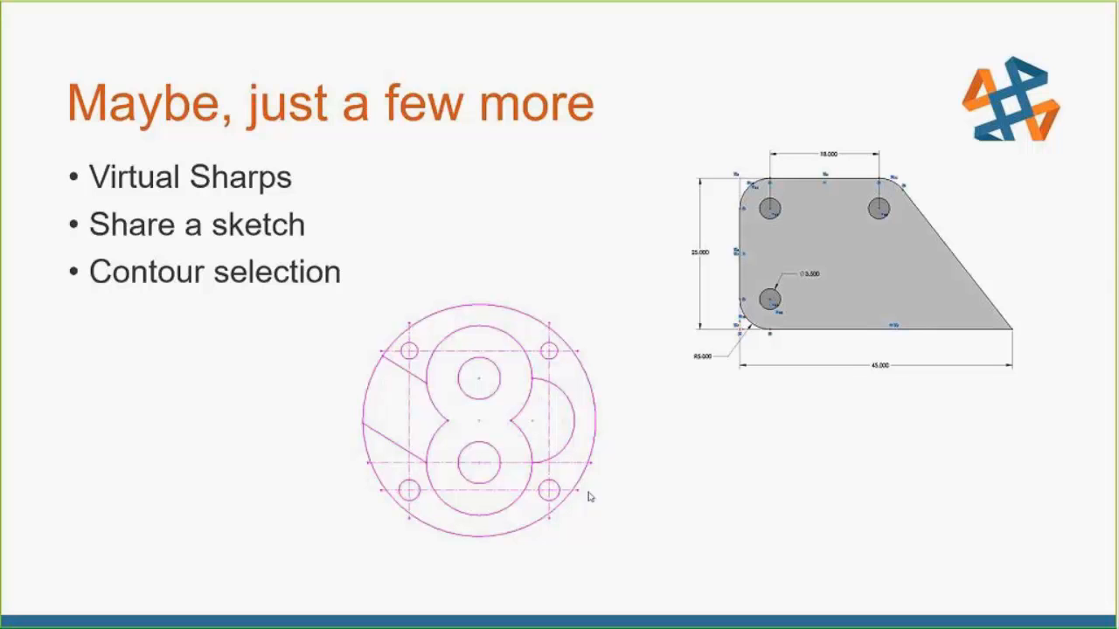
key("alt+Tab")
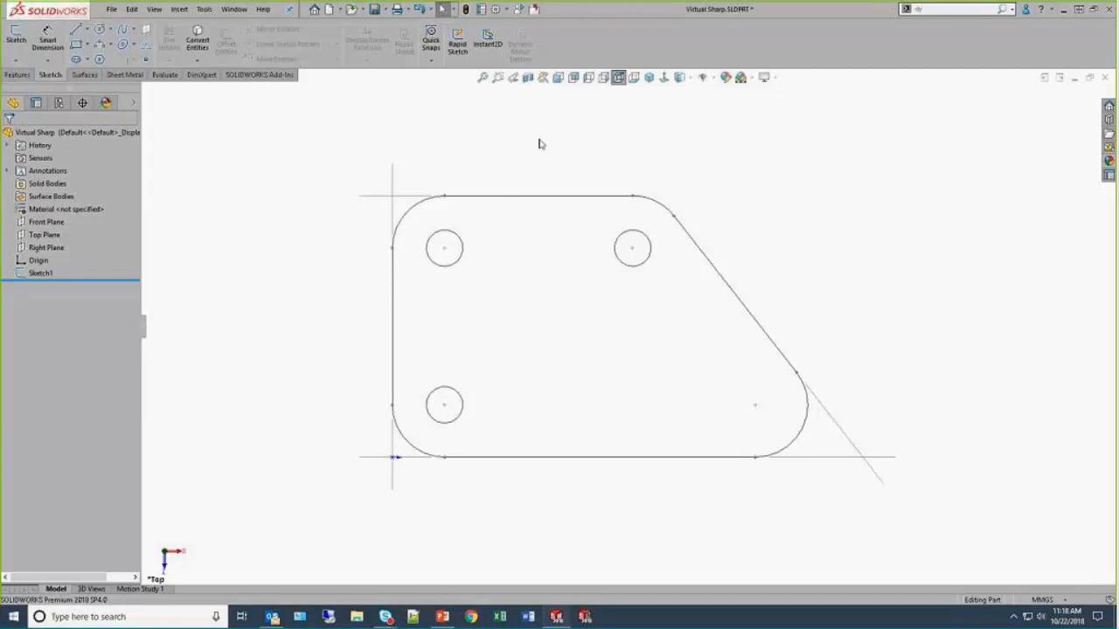
key("ctrl+F2")
left_click(709, 199)
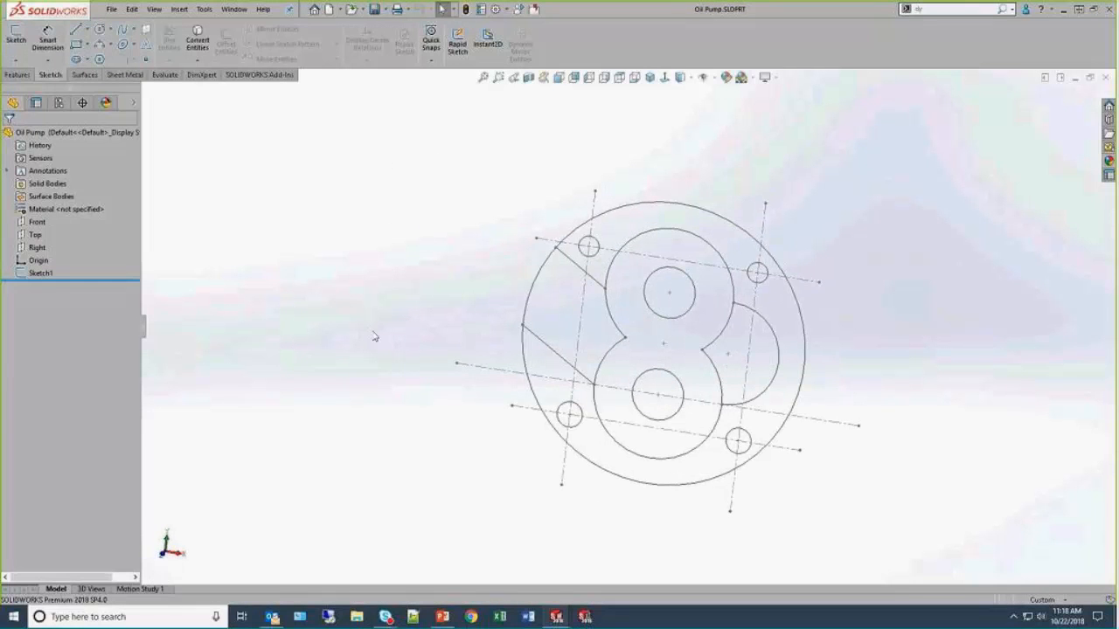
Step: Open Sketch1 of the Oil Pump part for editing with all its dimensions in view
left_click(40, 272)
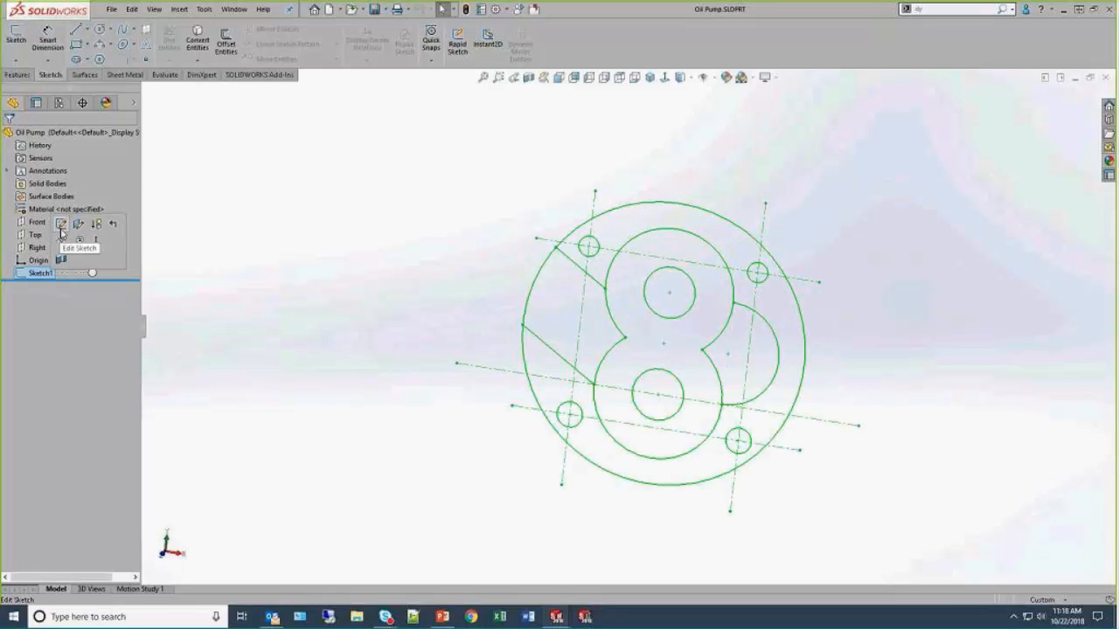
left_click(61, 226)
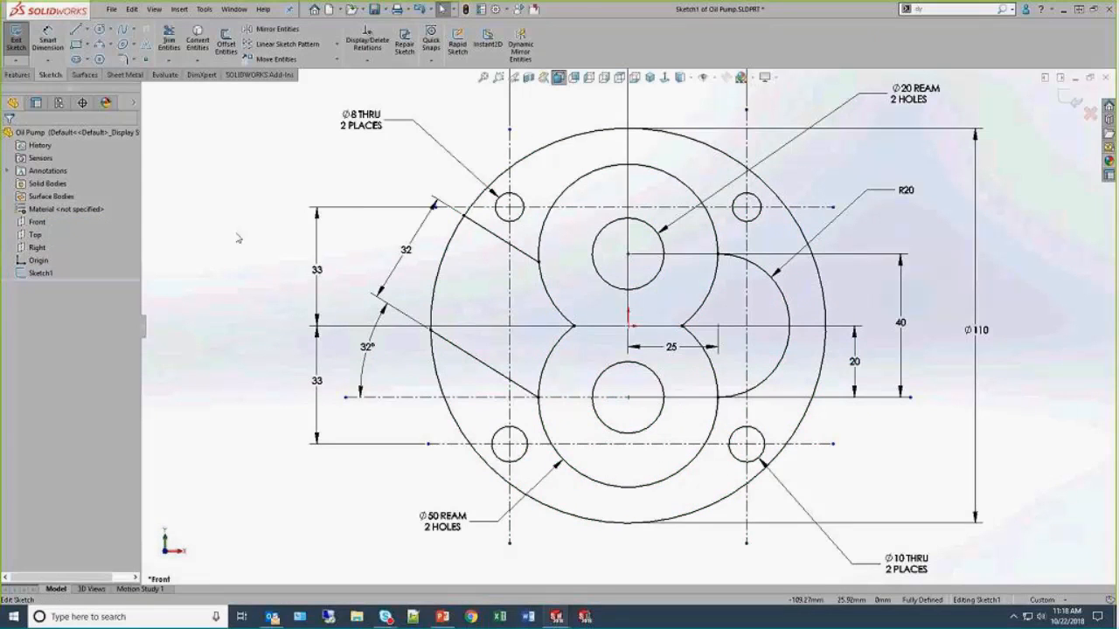
key("f")
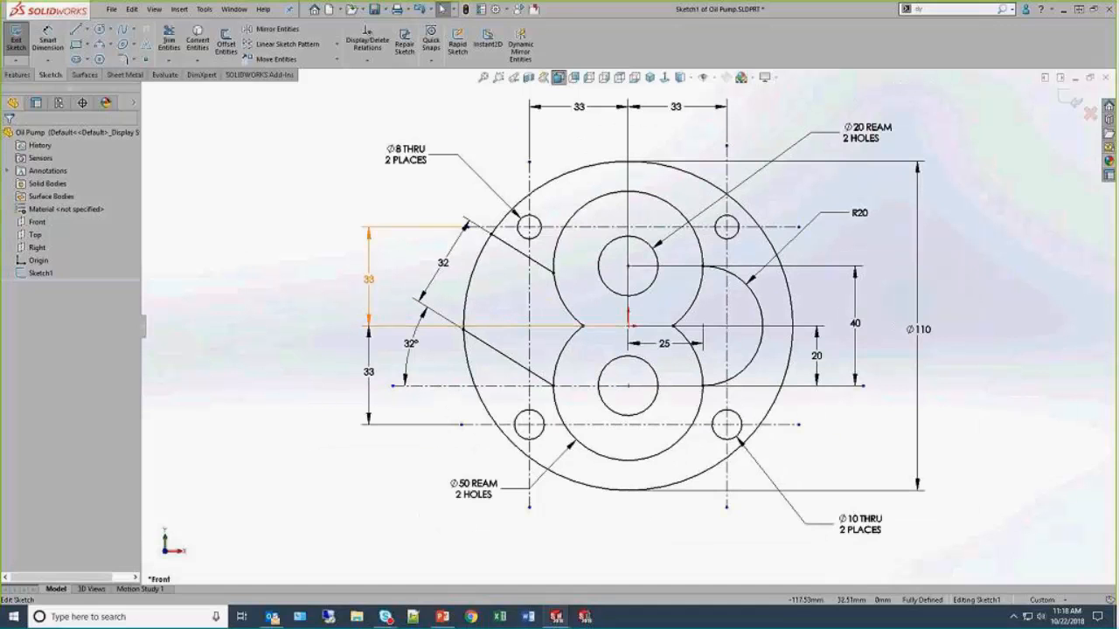
Step: Check the Auto-rotate view normal to sketch plane setting in the Sketch system options, and close the options without changes
left_click(496, 11)
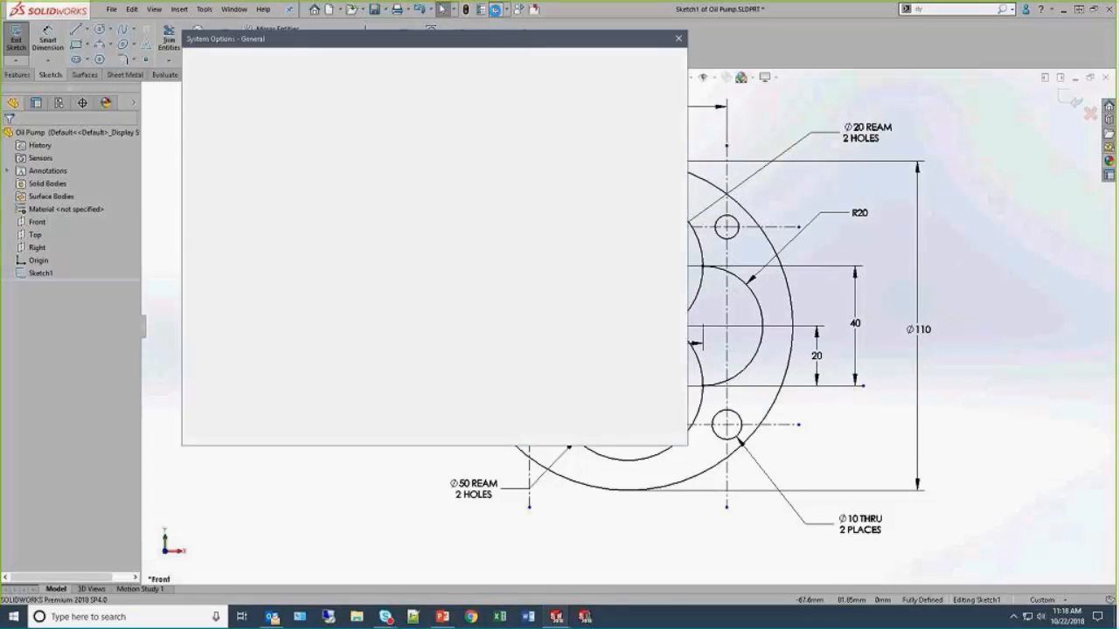
left_click(208, 141)
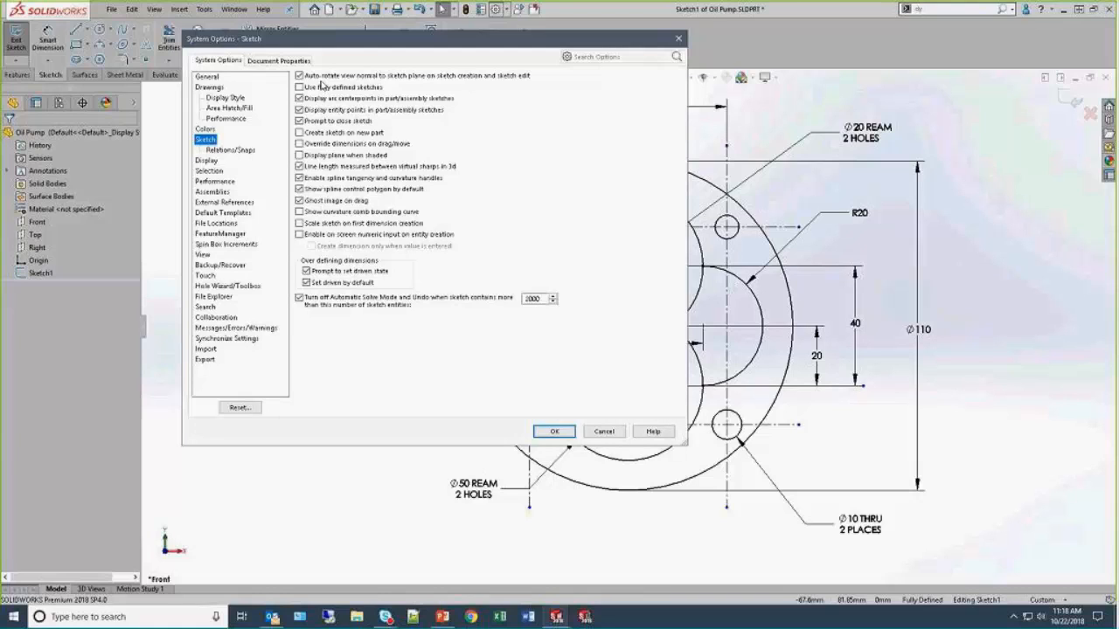
left_click(601, 432)
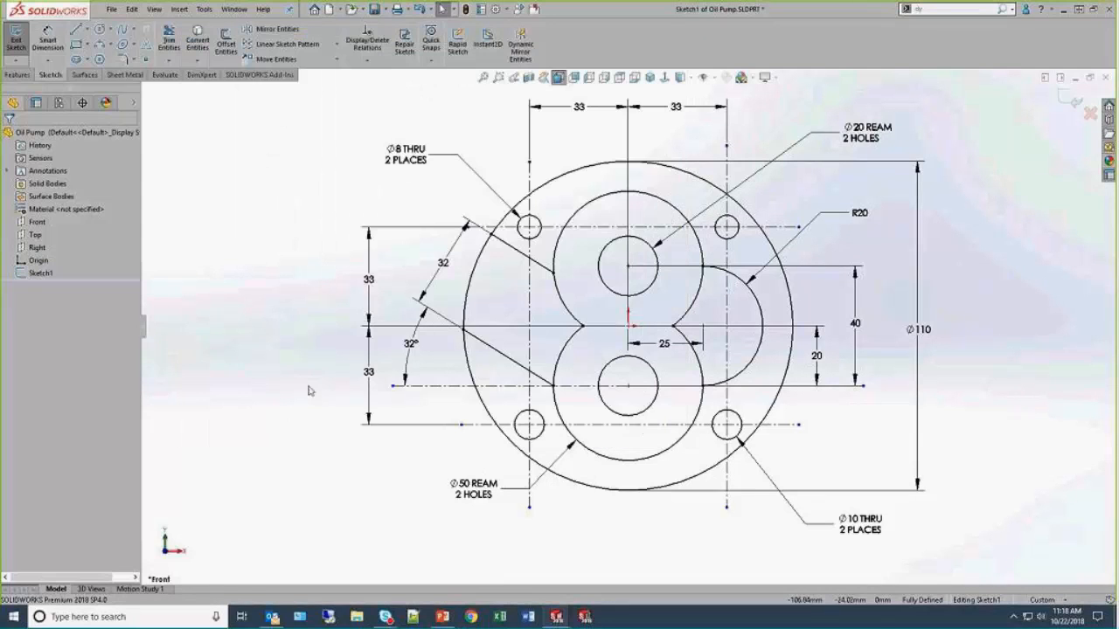
Step: Extrude the Ø110 outer circle of the Oil Pump sketch as a selected contour, 32 mm blind in the reversed direction
key("f")
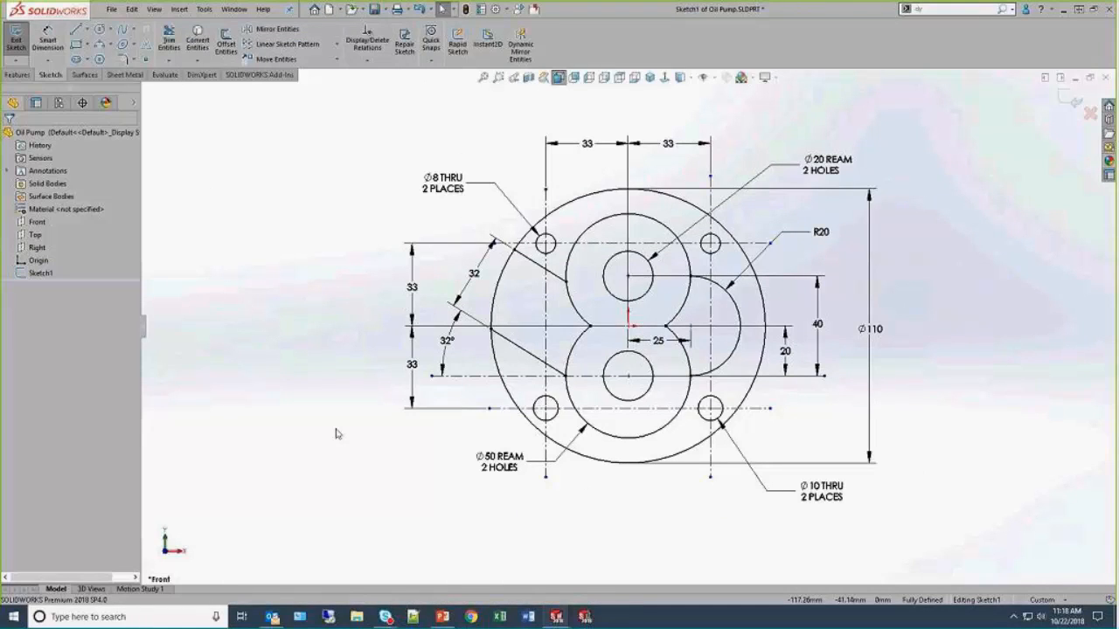
left_click(19, 75)
left_click(21, 44)
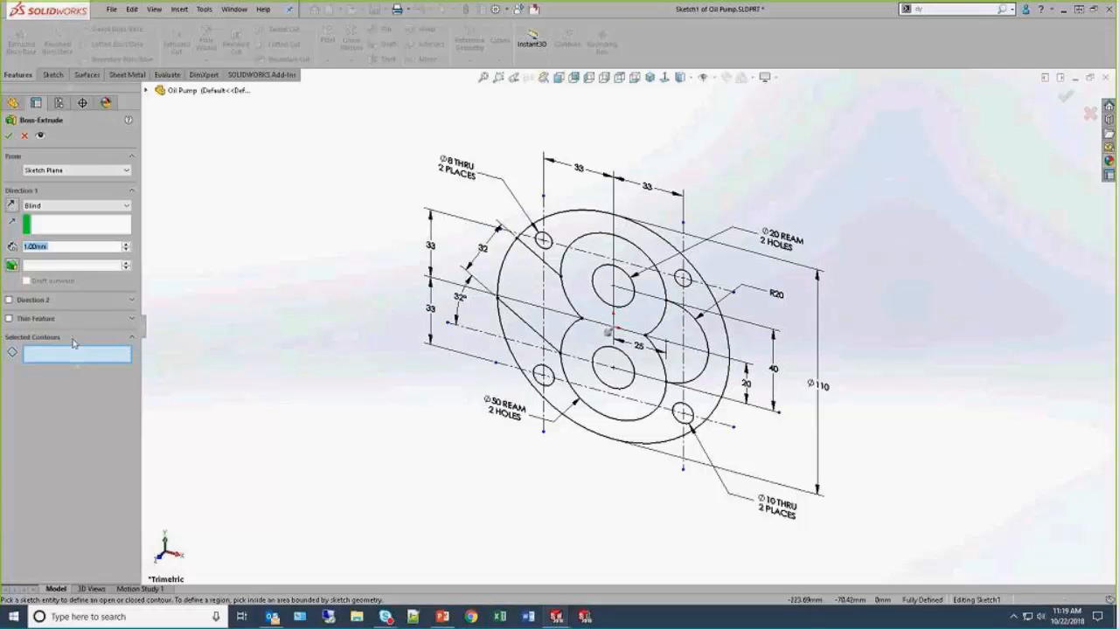
left_click(132, 338)
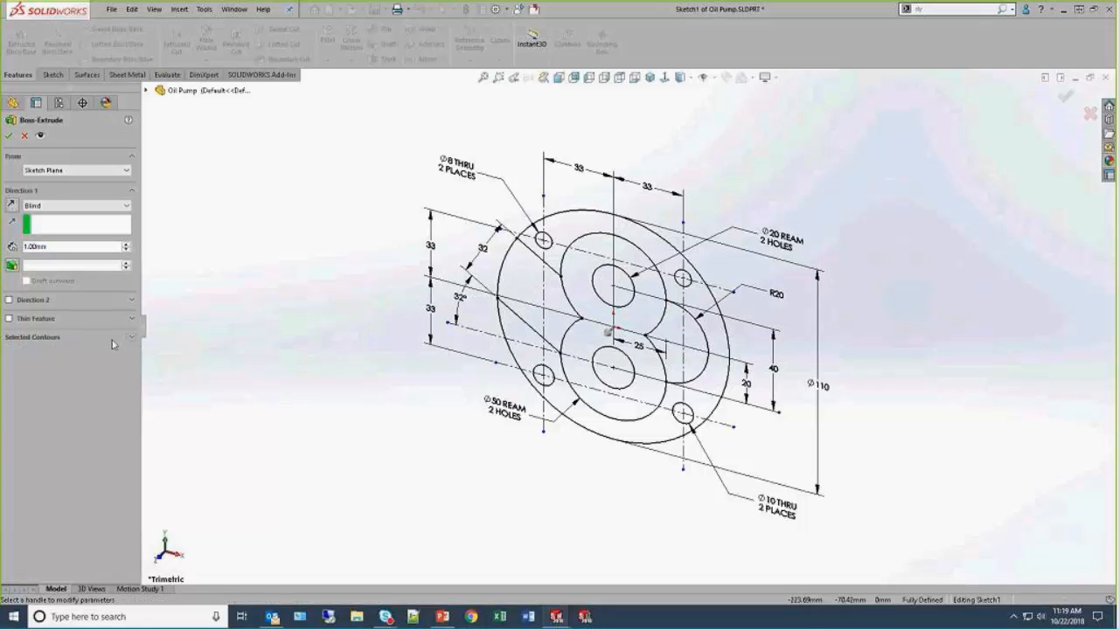
left_click(132, 339)
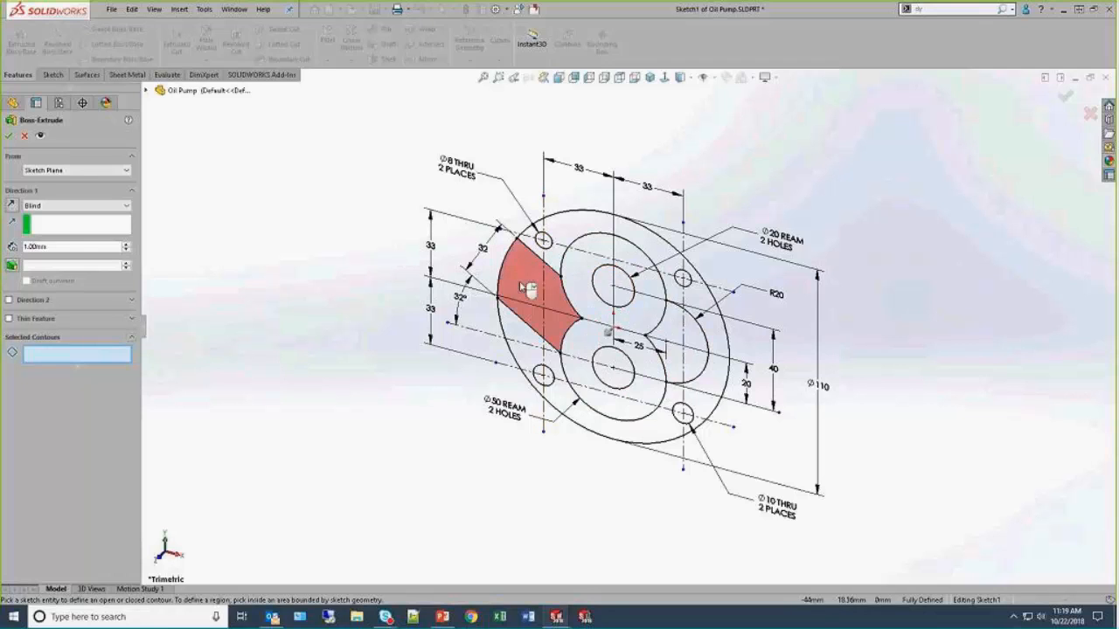
left_click(596, 436)
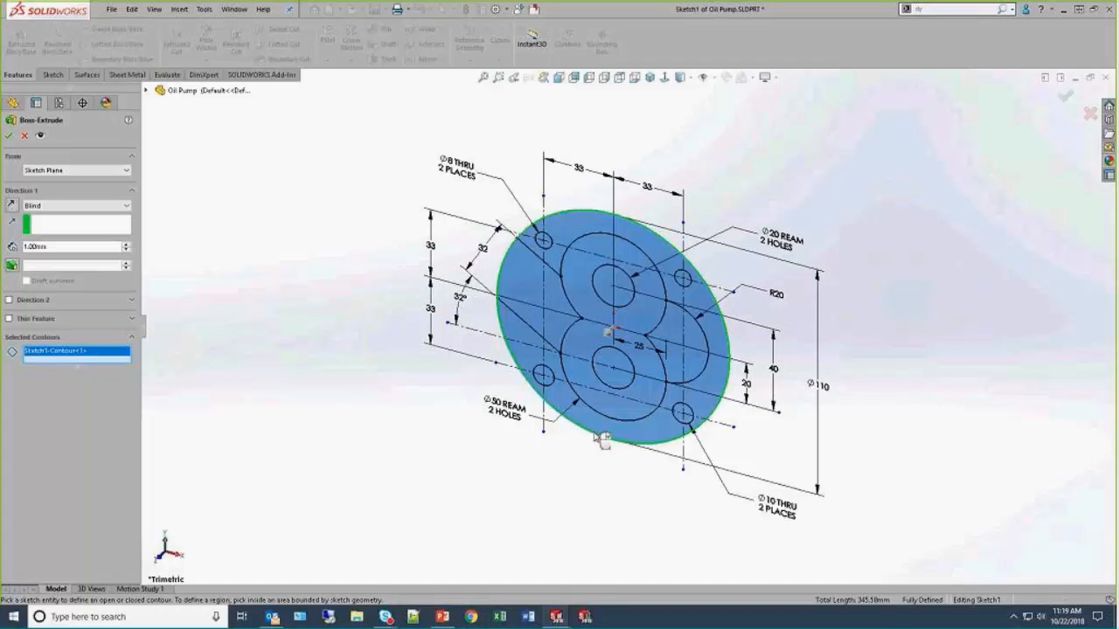
left_click(67, 249)
type("32")
key("Return")
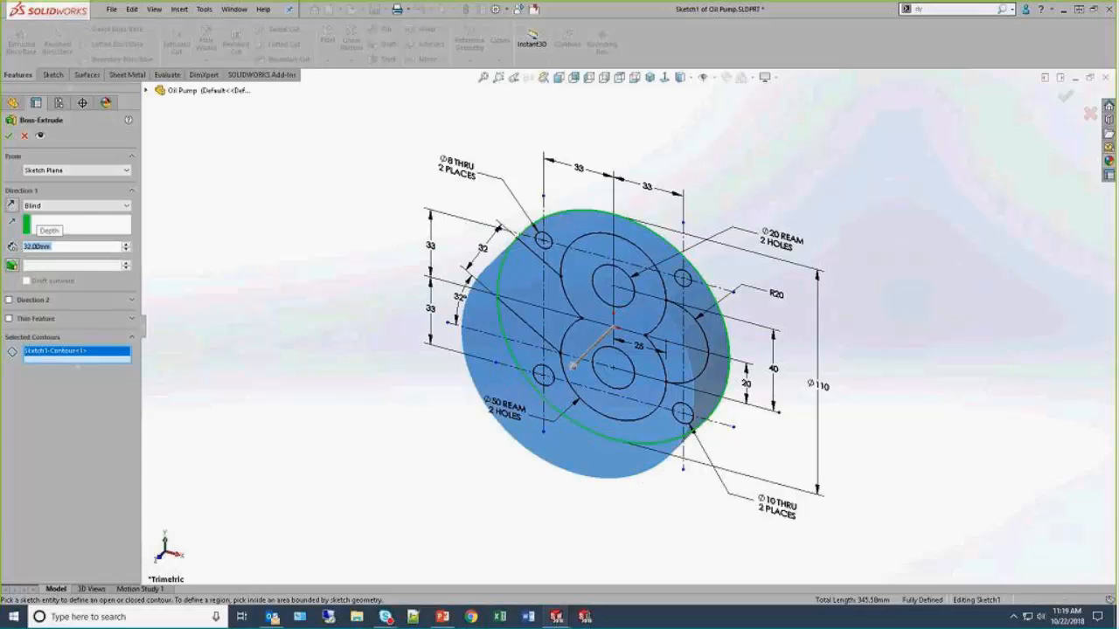
left_click(12, 205)
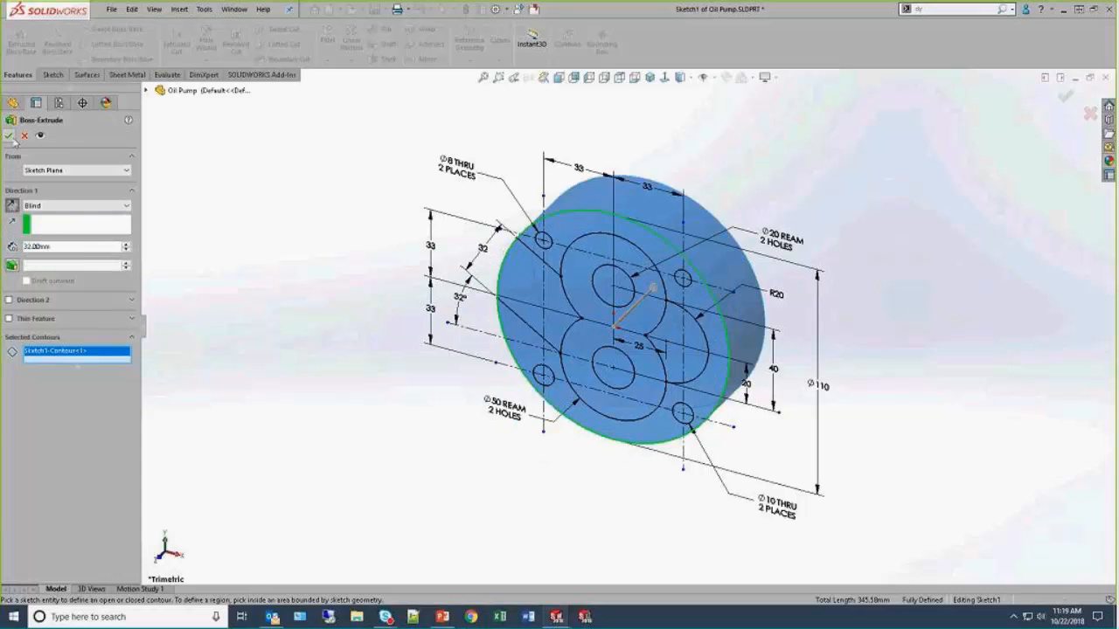
left_click(8, 136)
Step: Reuse Sketch1 for an Extruded Cut Through All with the four bolt-hole circles and both Ø20 circles as contours
middle_click_drag(368, 317, 378, 354)
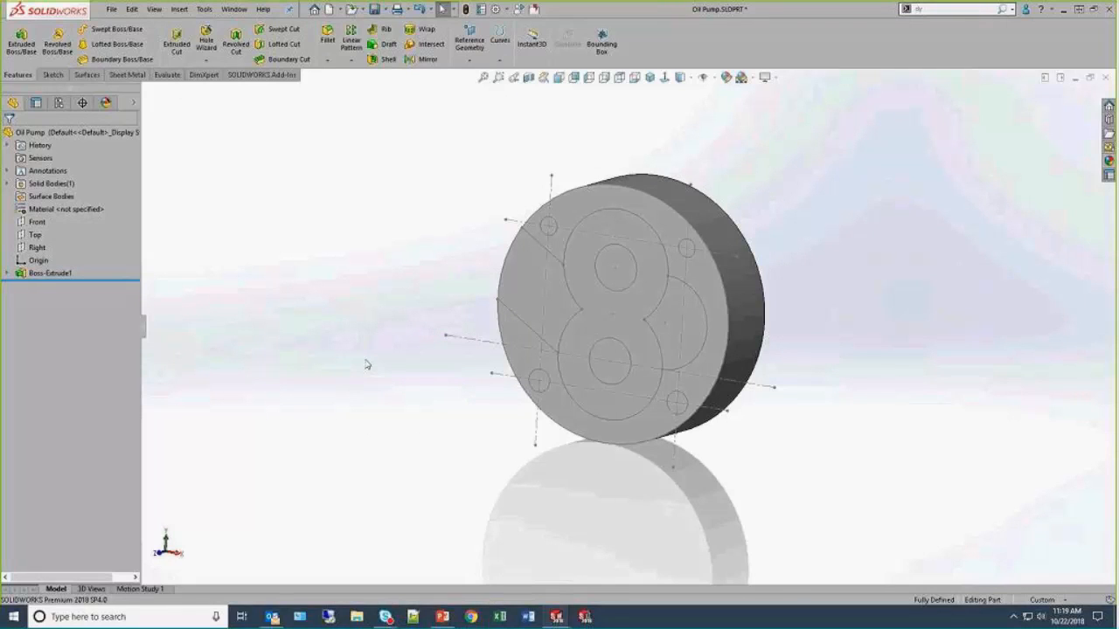
left_click(701, 301)
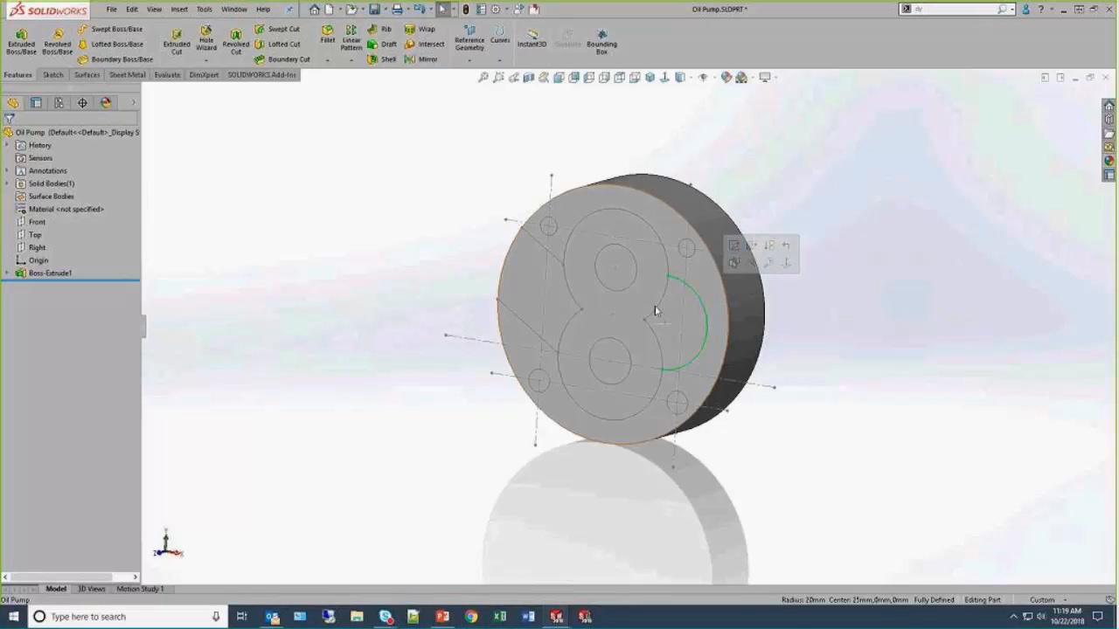
left_click(347, 268)
left_click(7, 275)
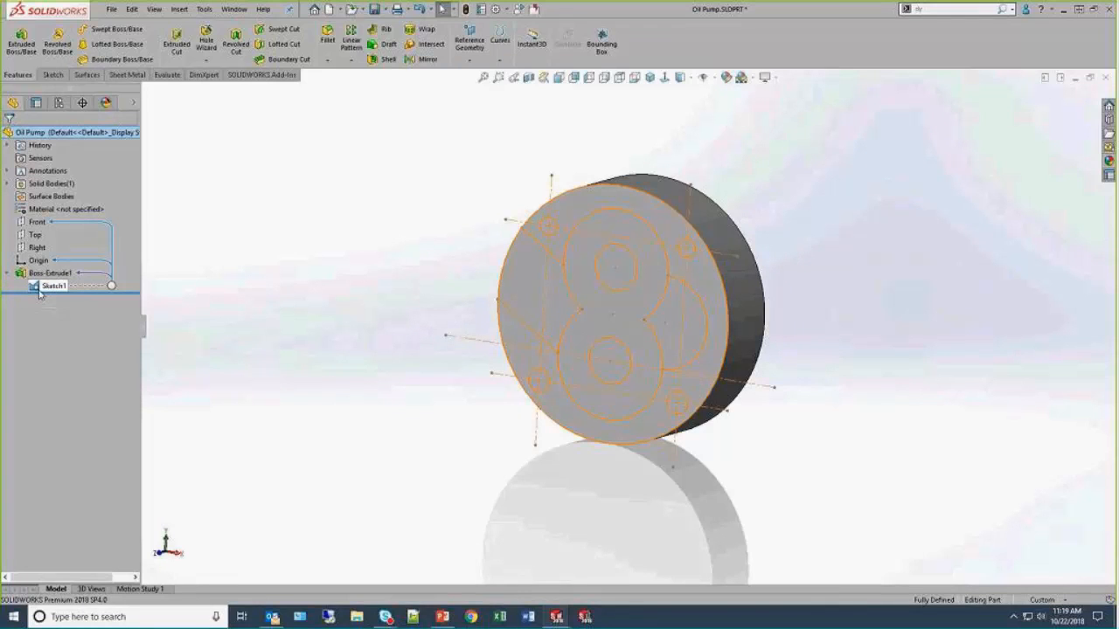
left_click(55, 286)
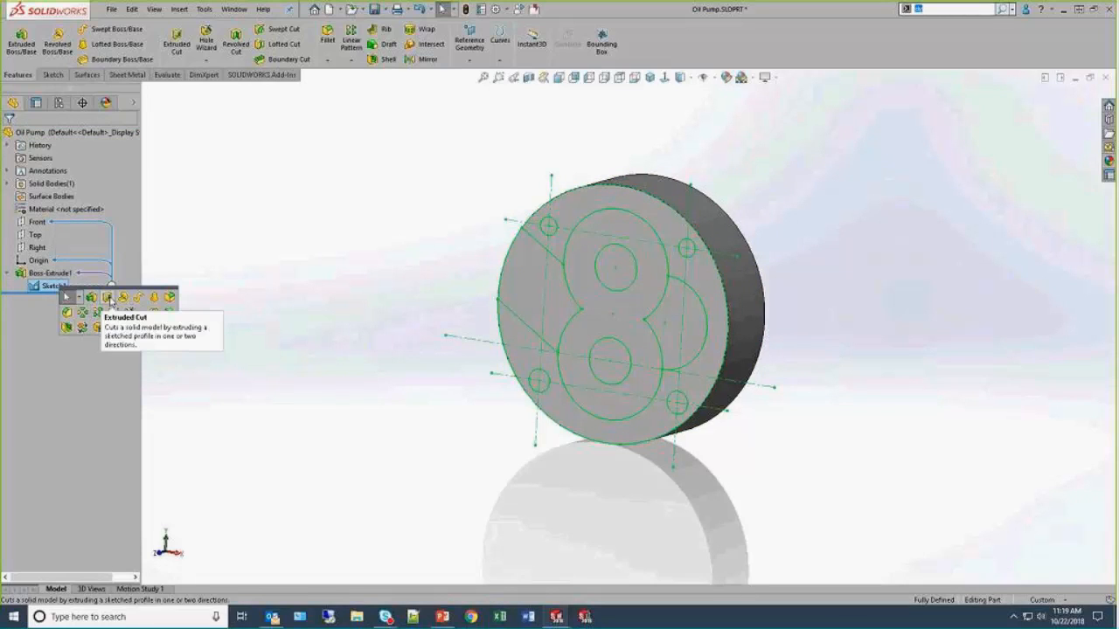
left_click(108, 299)
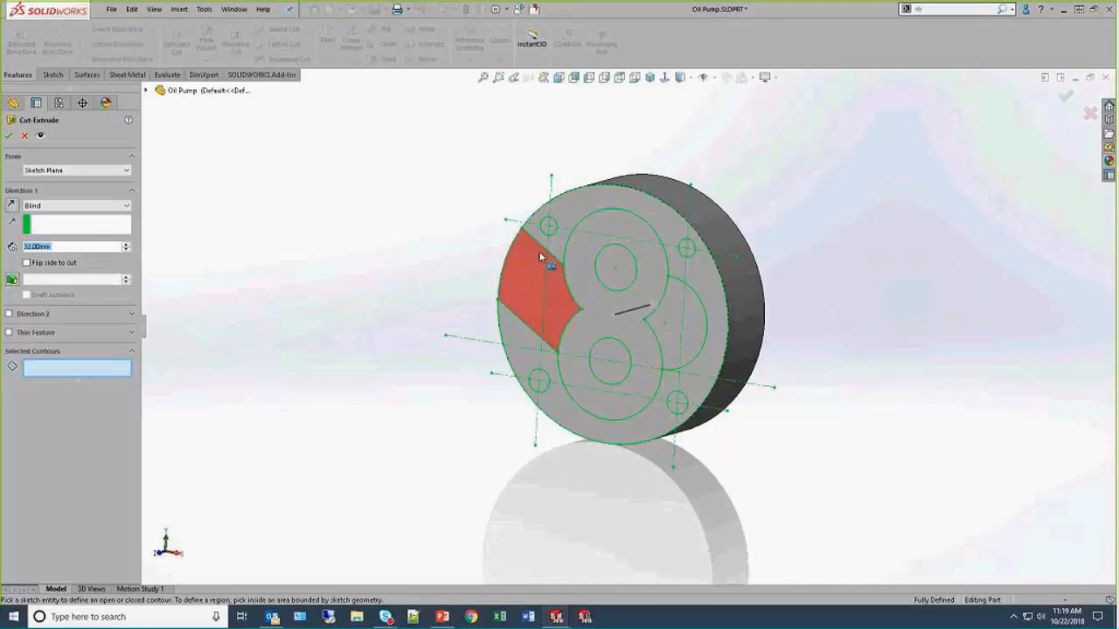
left_click(548, 226)
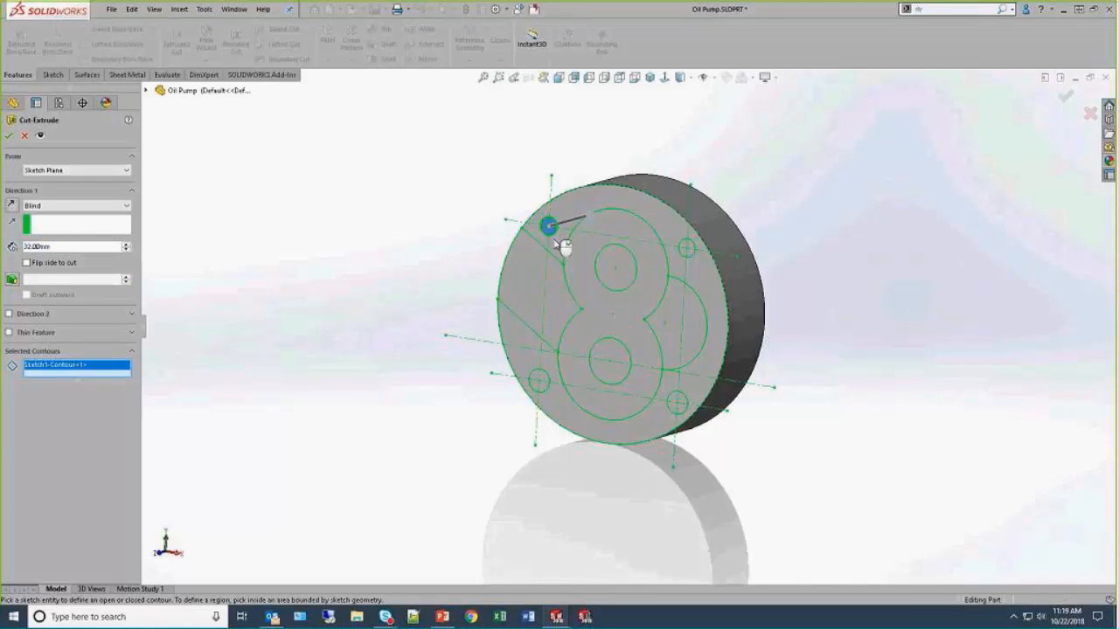
left_click(599, 267)
left_click(687, 249)
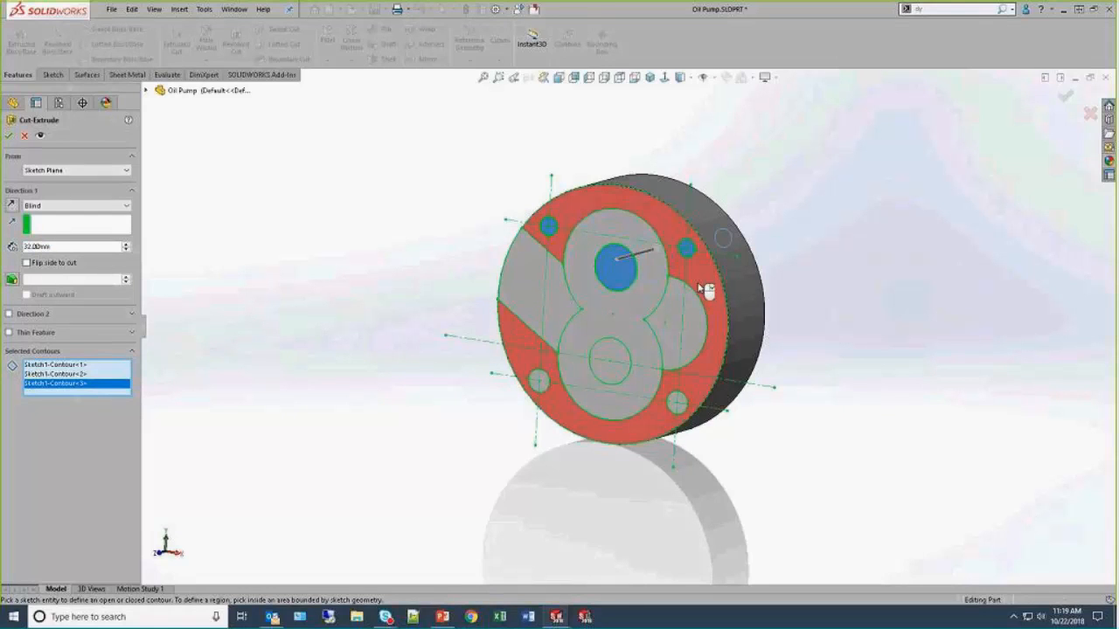
left_click(688, 405)
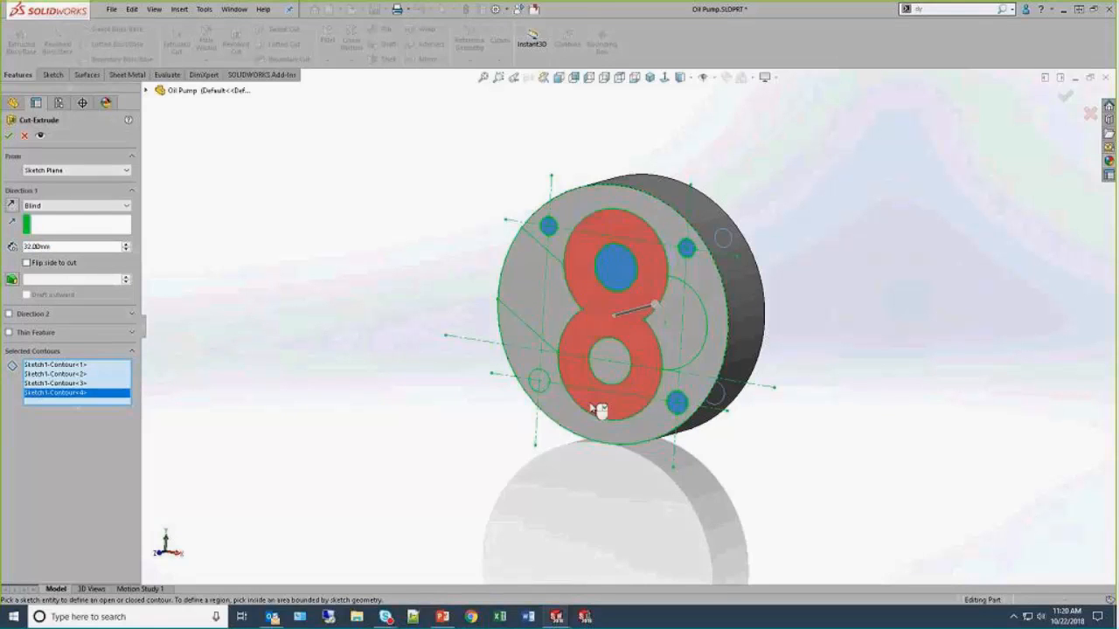
left_click(539, 380)
left_click(606, 393)
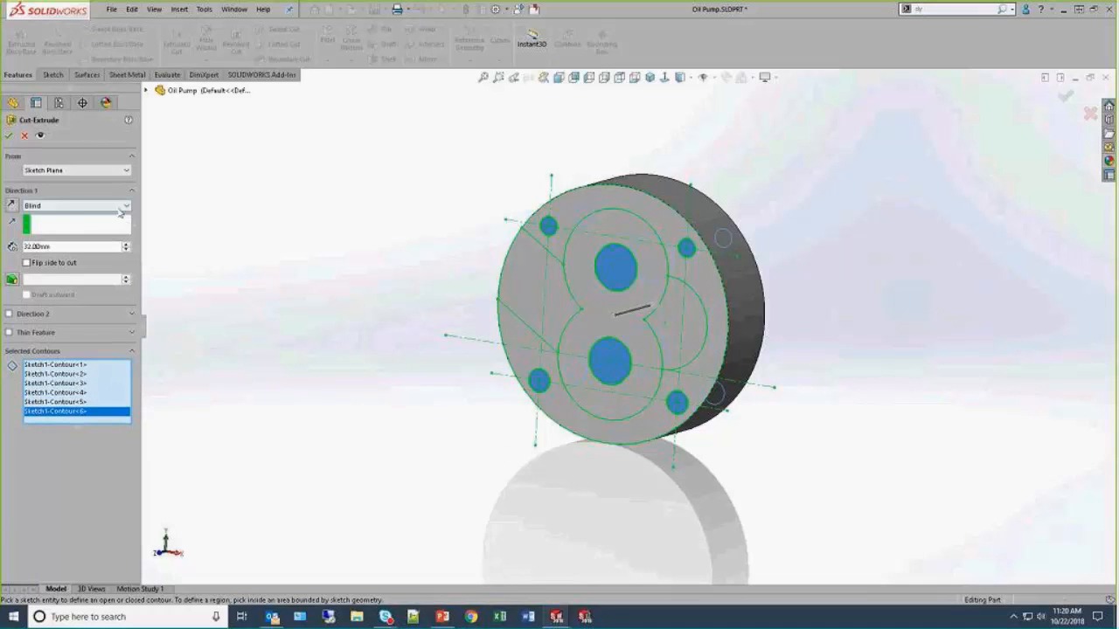
left_click(125, 206)
left_click(96, 225)
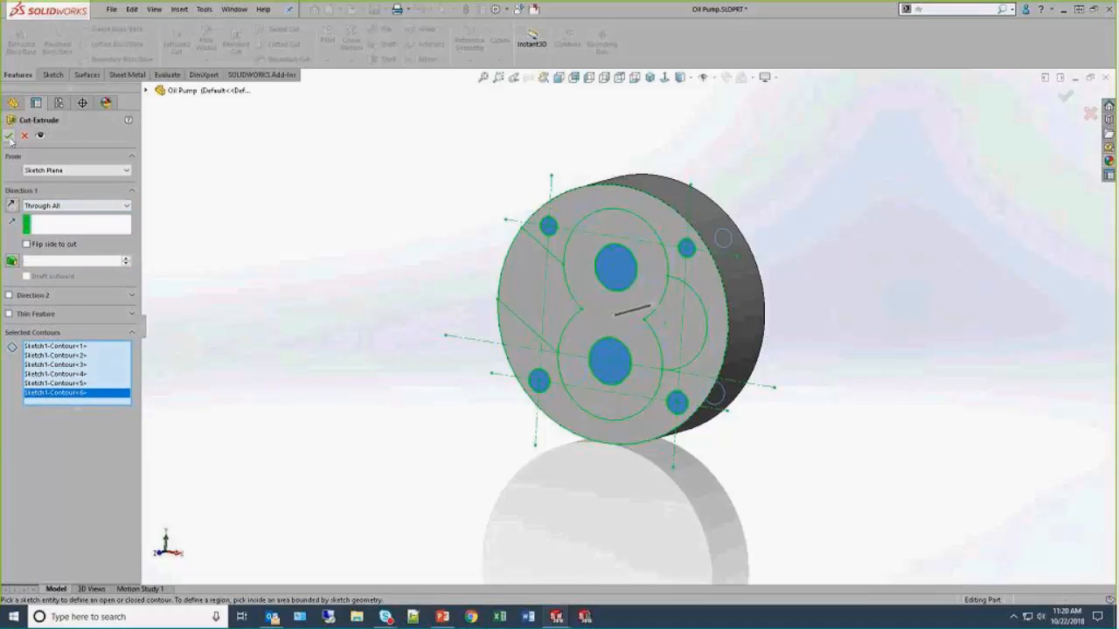
left_click(9, 135)
Step: Cut the angled side-slot region and the R20 arc region of Sketch1 to a blind depth of 19 mm
left_click(9, 300)
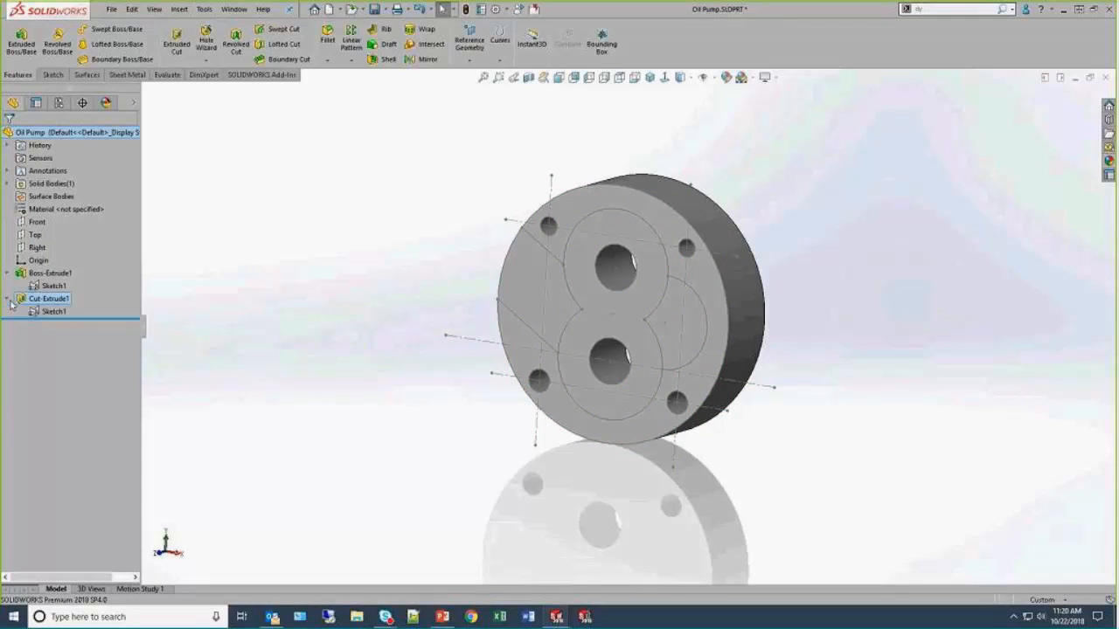
left_click(59, 313)
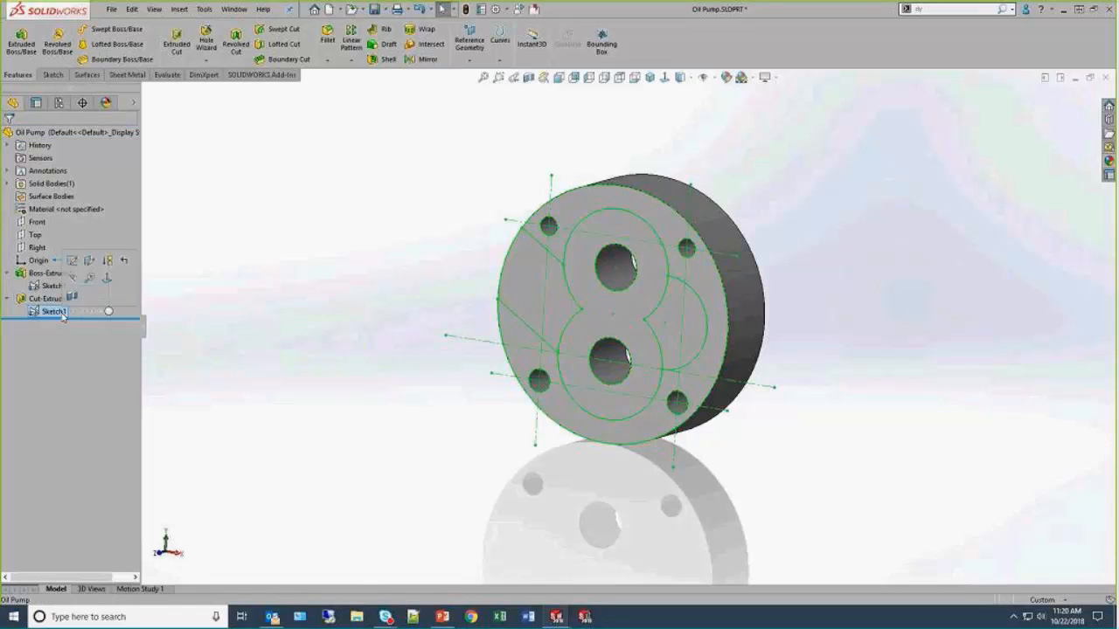
key("s")
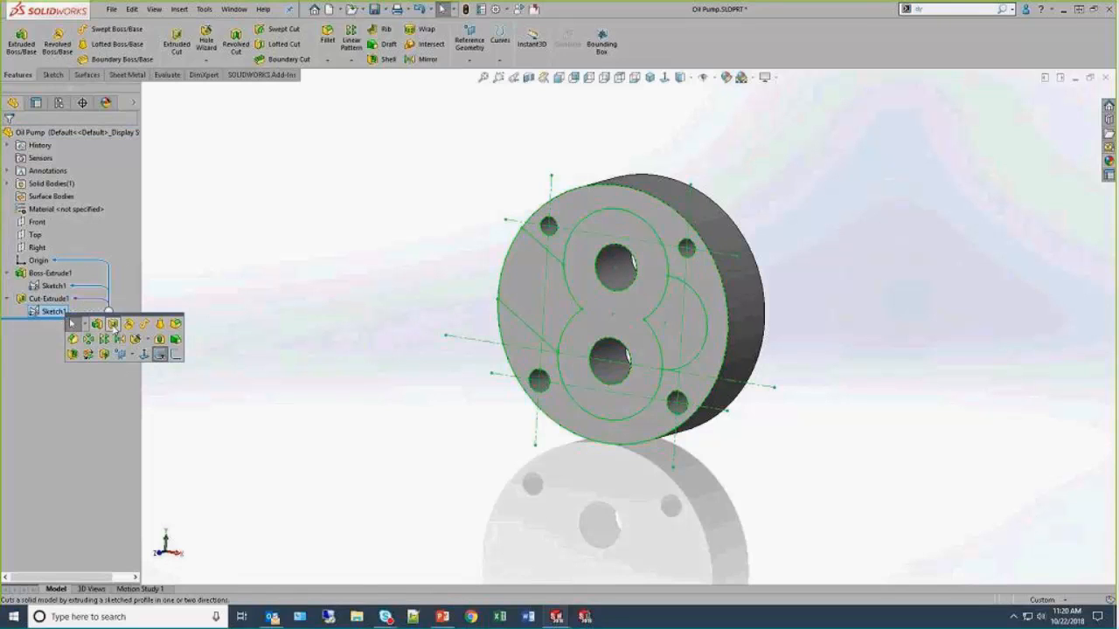
left_click(112, 325)
mouse_move(553, 509)
middle_mouse_down()
mouse_move(554, 452)
mouse_move(577, 396)
mouse_move(579, 409)
middle_mouse_up()
left_click(533, 296)
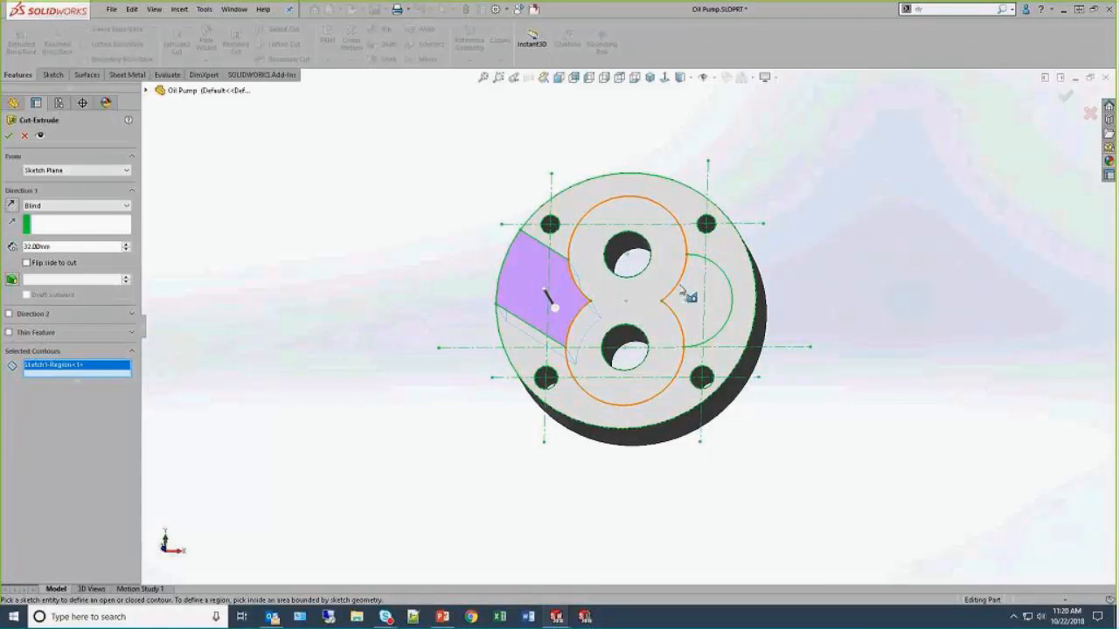
left_click(703, 308)
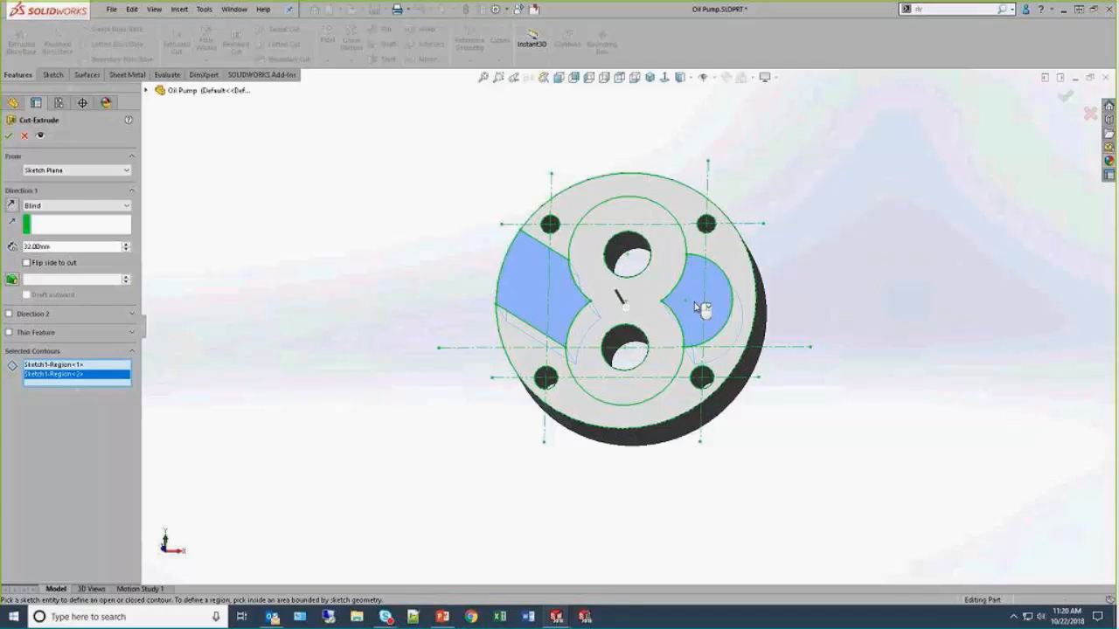
double_click(89, 249)
type("19")
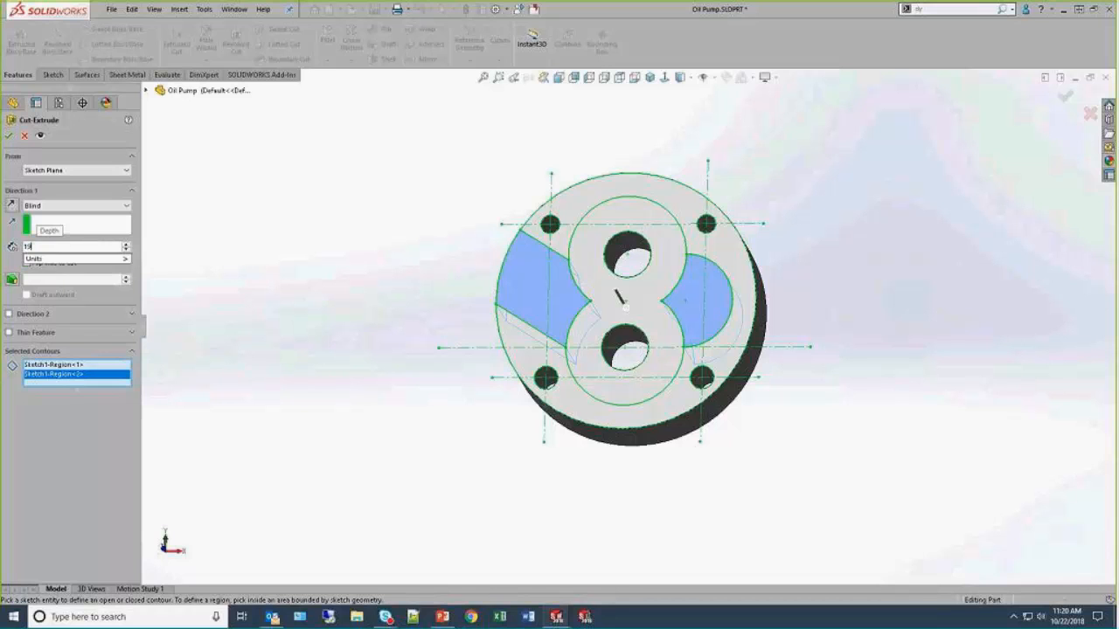
key("Return")
key("Return")
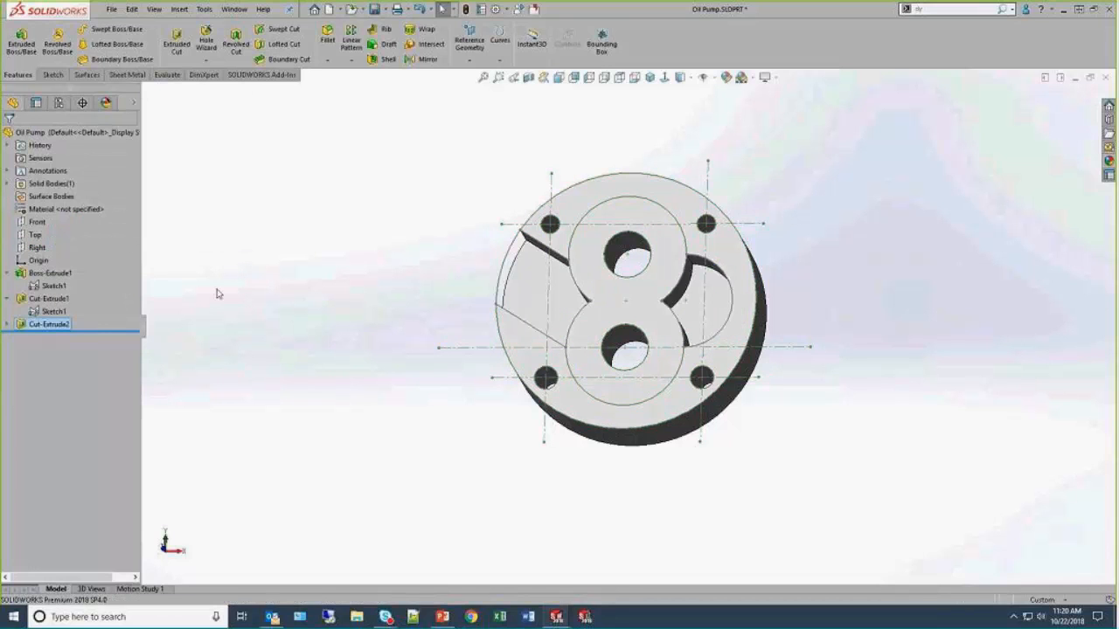
Step: Cut the figure-eight region around the two Ø20 holes of Sketch1 to a blind depth of 22 mm
middle_click_drag(552, 475, 531, 434)
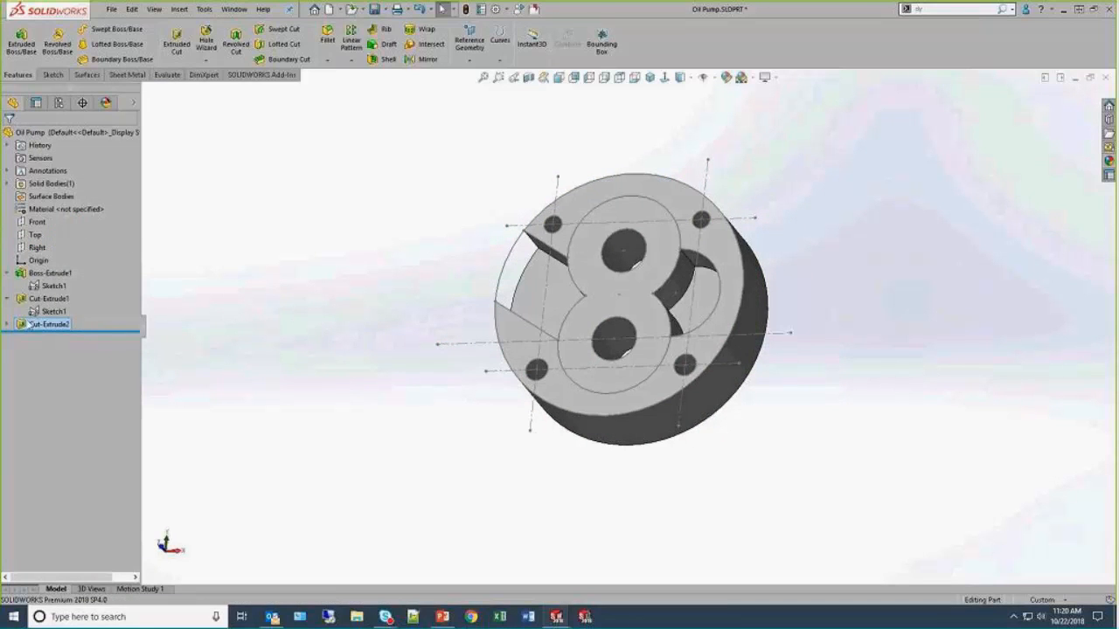
left_click(41, 315)
key("s")
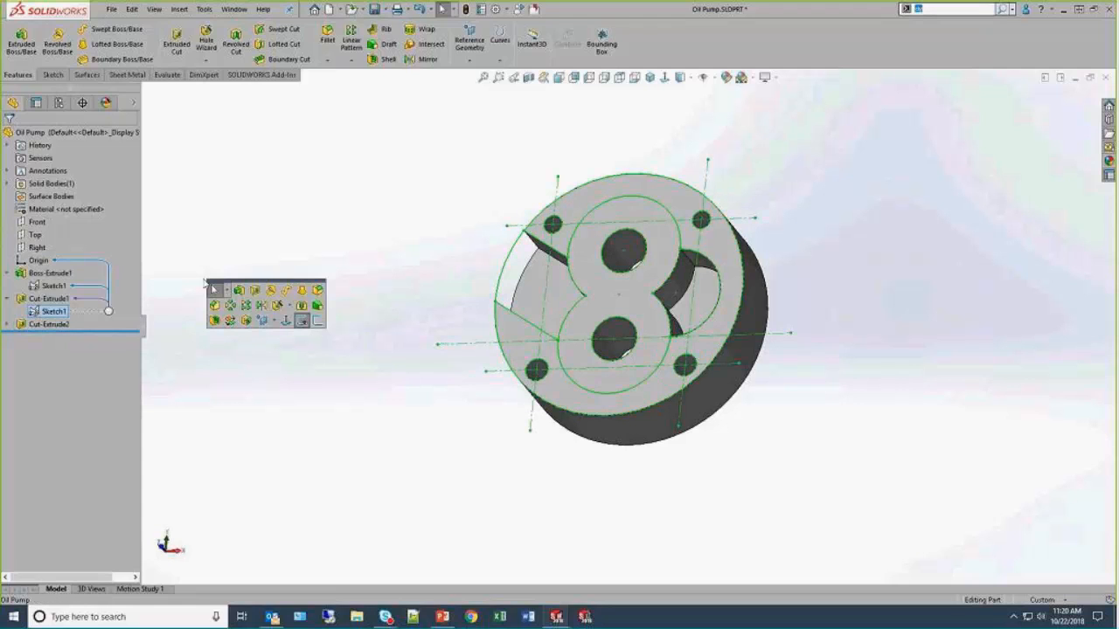
left_click(255, 292)
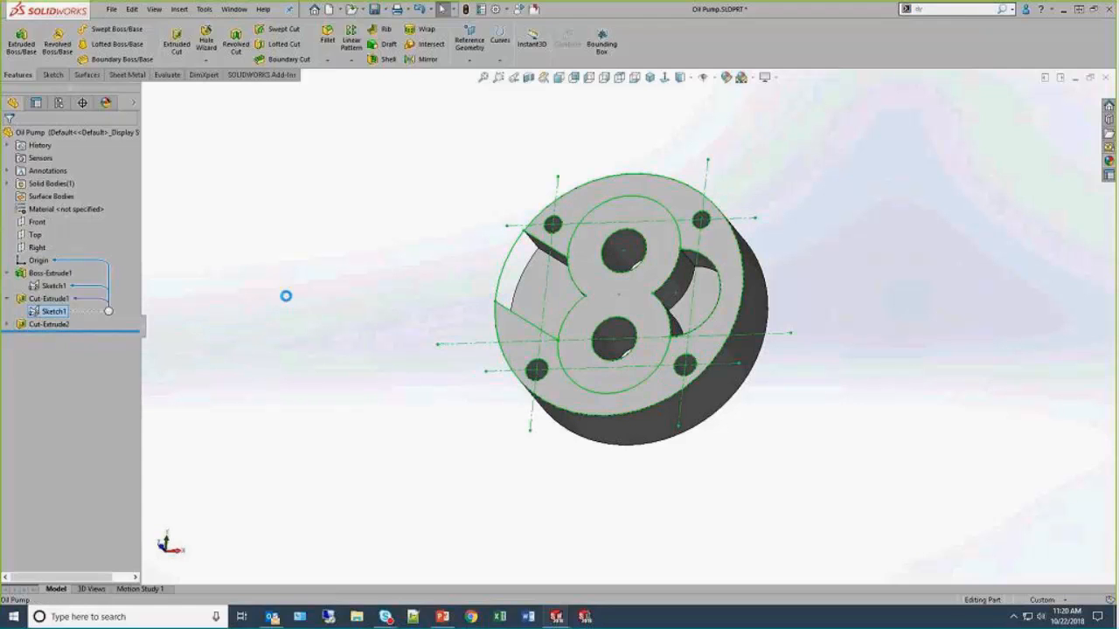
left_click(619, 310)
left_click(91, 244)
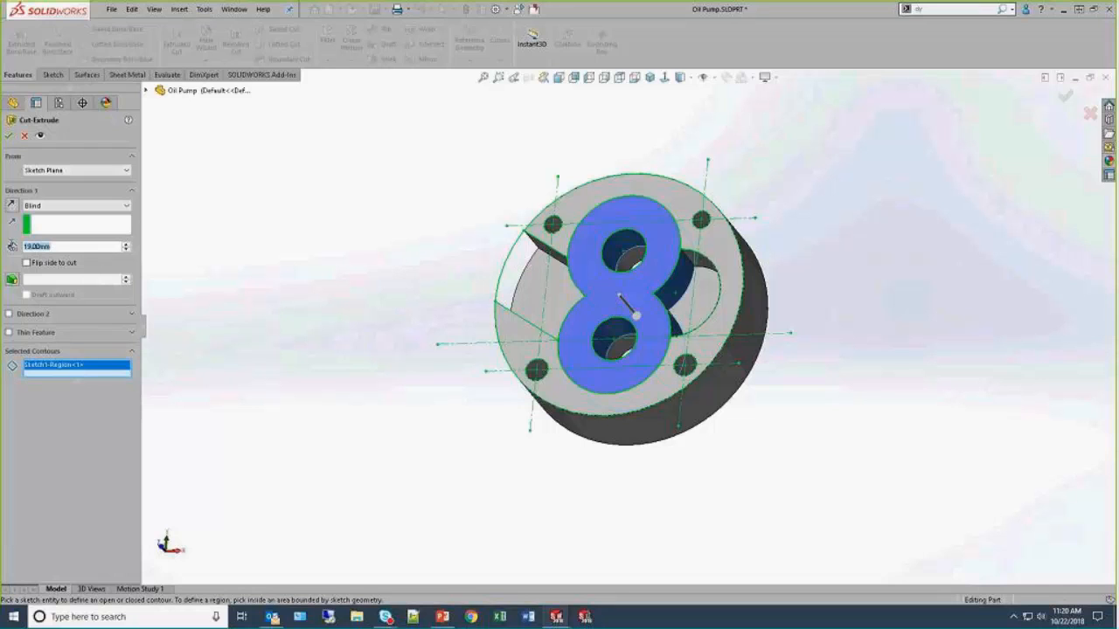
type("22")
key("Return")
key("Return")
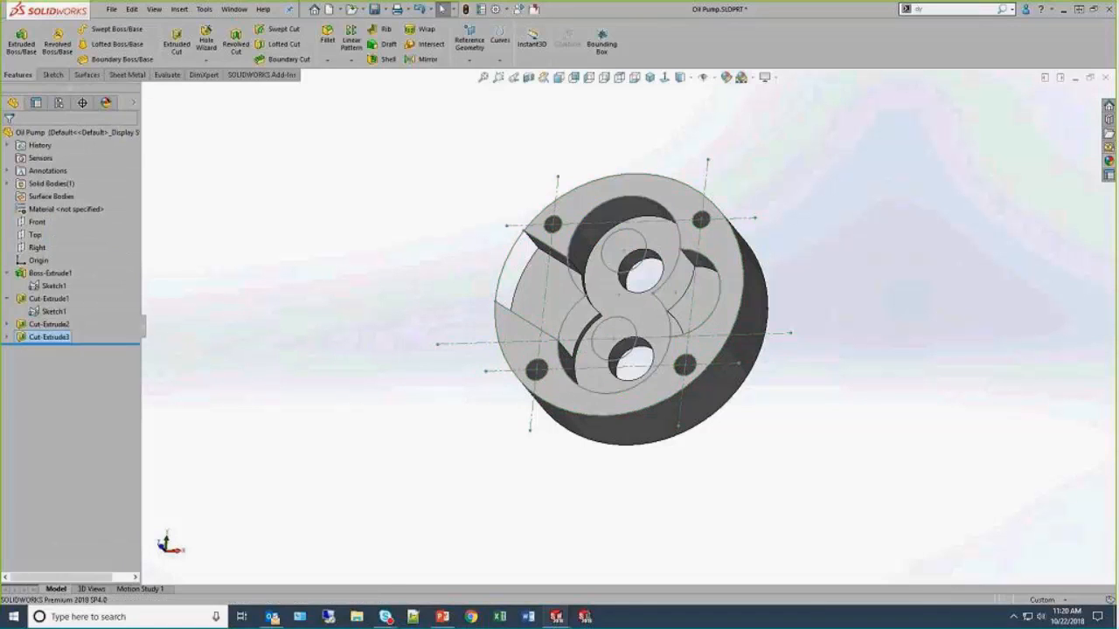
Step: Expand Cut-Extrude2 and Cut-Extrude3 in the feature tree to check which sketch each one uses
left_click(378, 340)
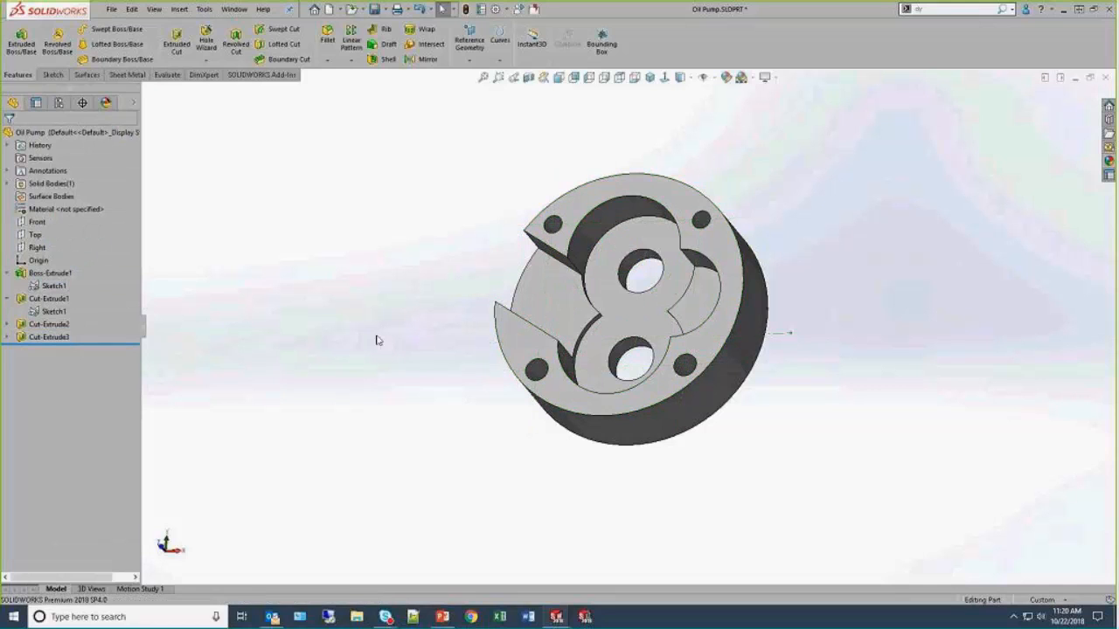
mouse_move(377, 341)
middle_mouse_down()
mouse_move(430, 341)
mouse_move(617, 402)
mouse_move(391, 371)
mouse_move(370, 395)
middle_mouse_up()
left_click(7, 324)
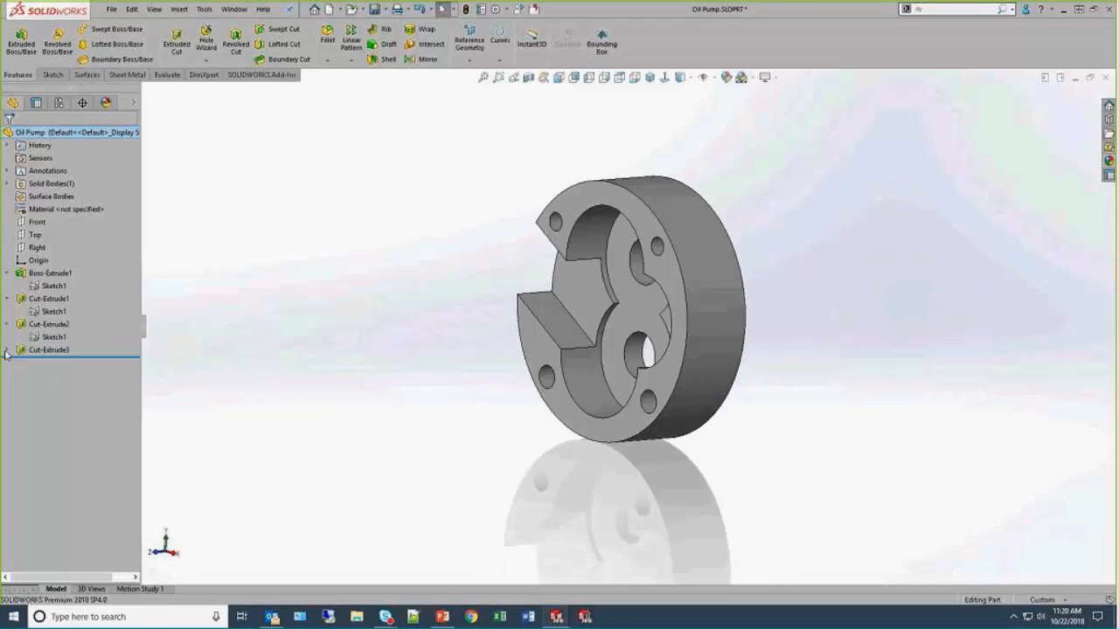
left_click(7, 349)
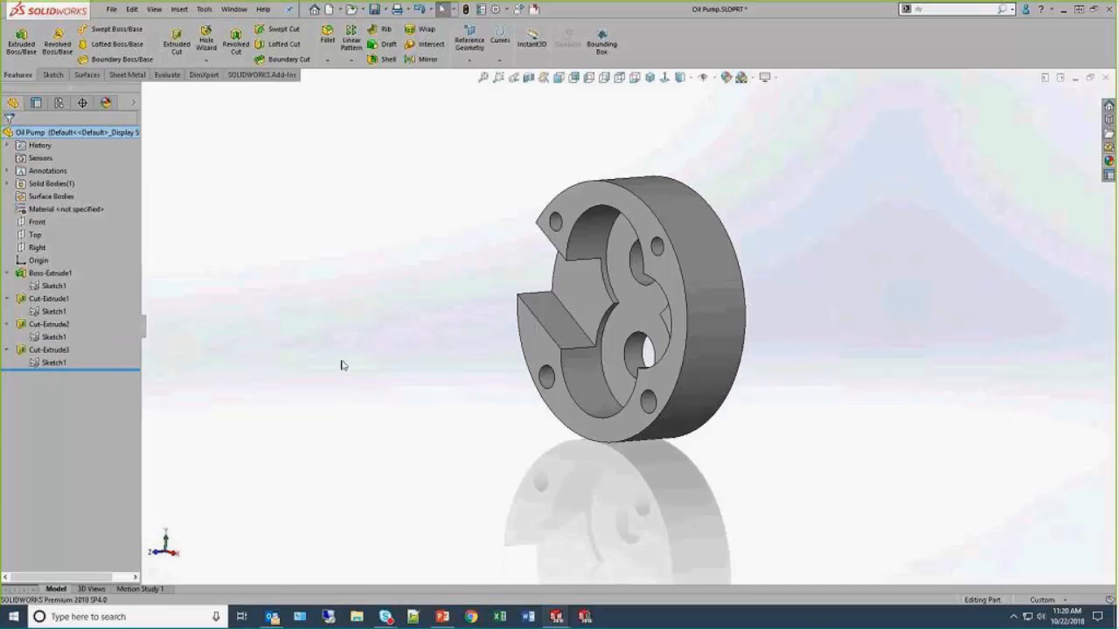
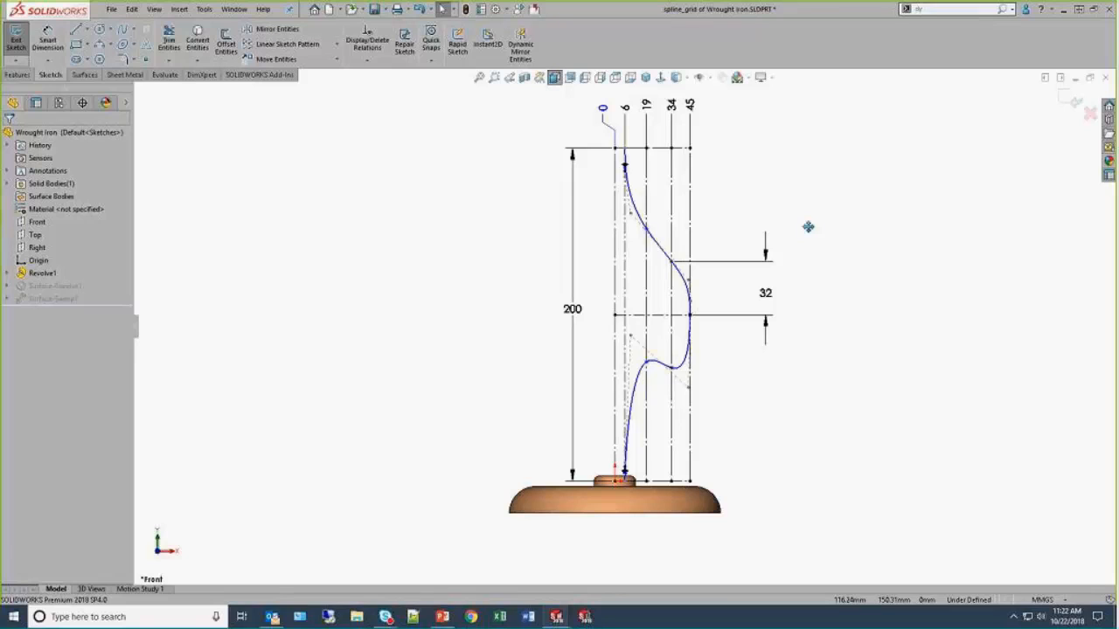
Step: Reshape the Wrought Iron spline by moving its points along the 19 mm construction line, the upper one to a height of about 148 mm
left_click(648, 253)
left_click_drag(652, 256, 652, 236)
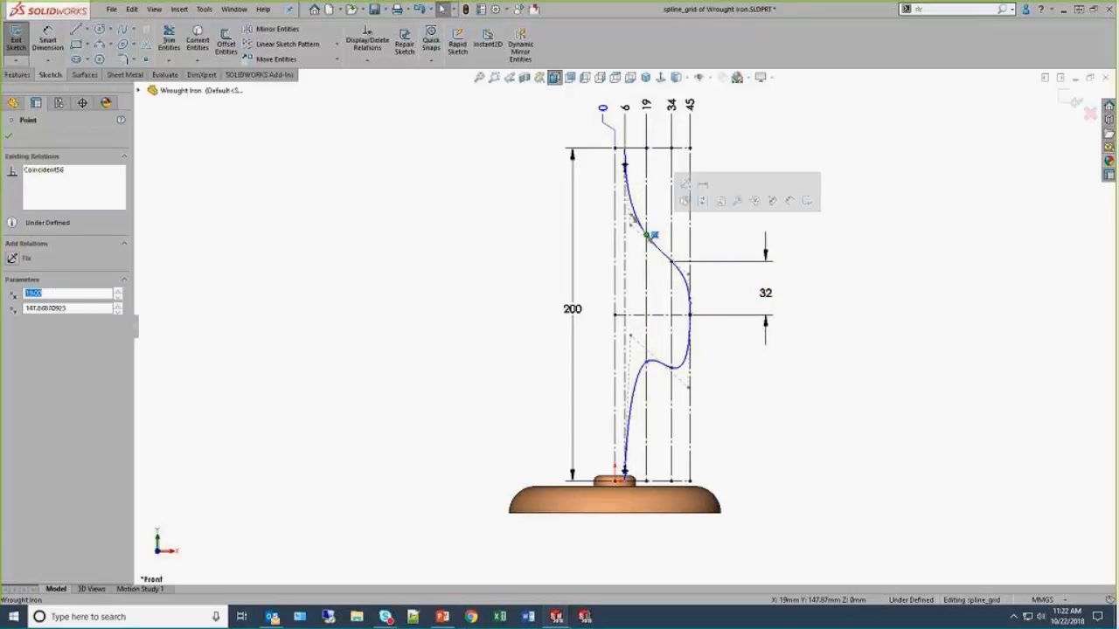
left_click(818, 439)
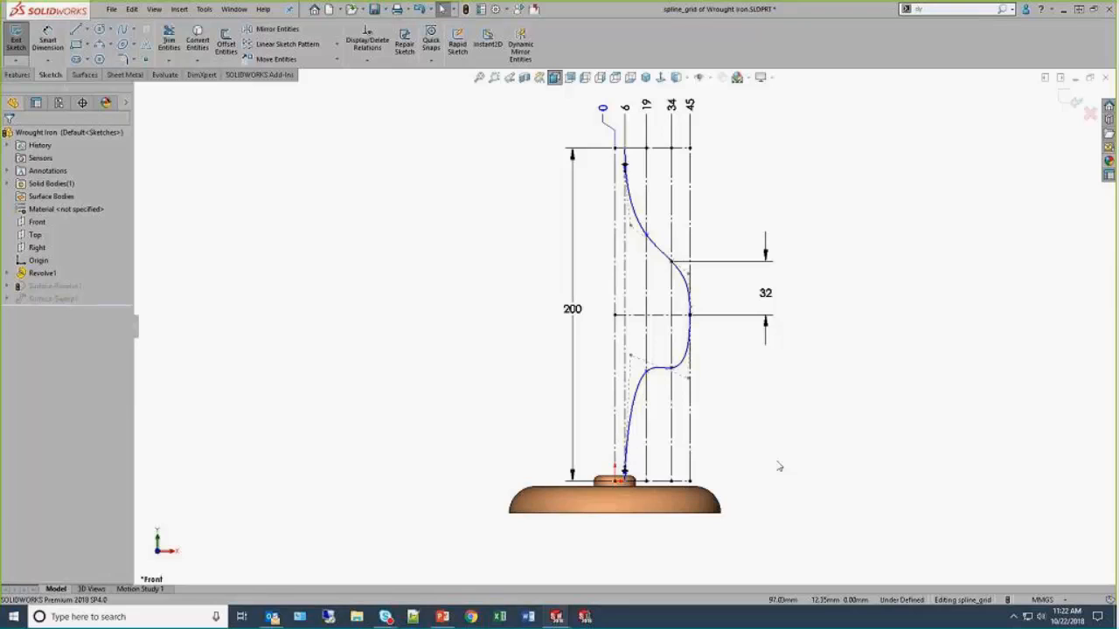
Step: Make the two spline points on the 19 mm line symmetric about the horizontal centerline, and move the upper one to a height of about 141.5 mm
left_click(650, 371)
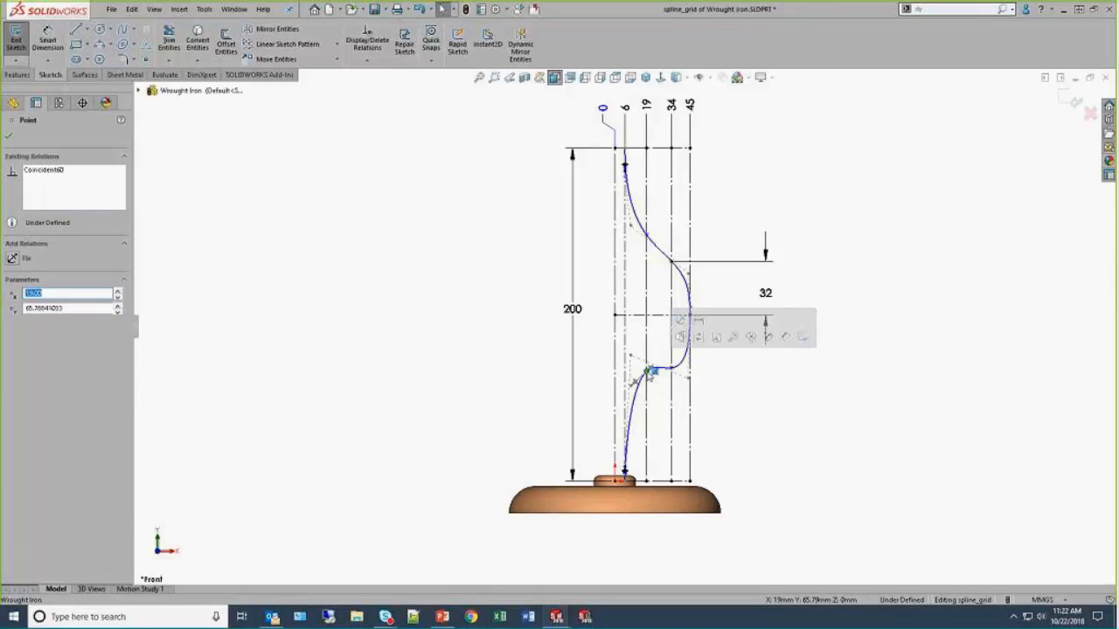
left_click(660, 316)
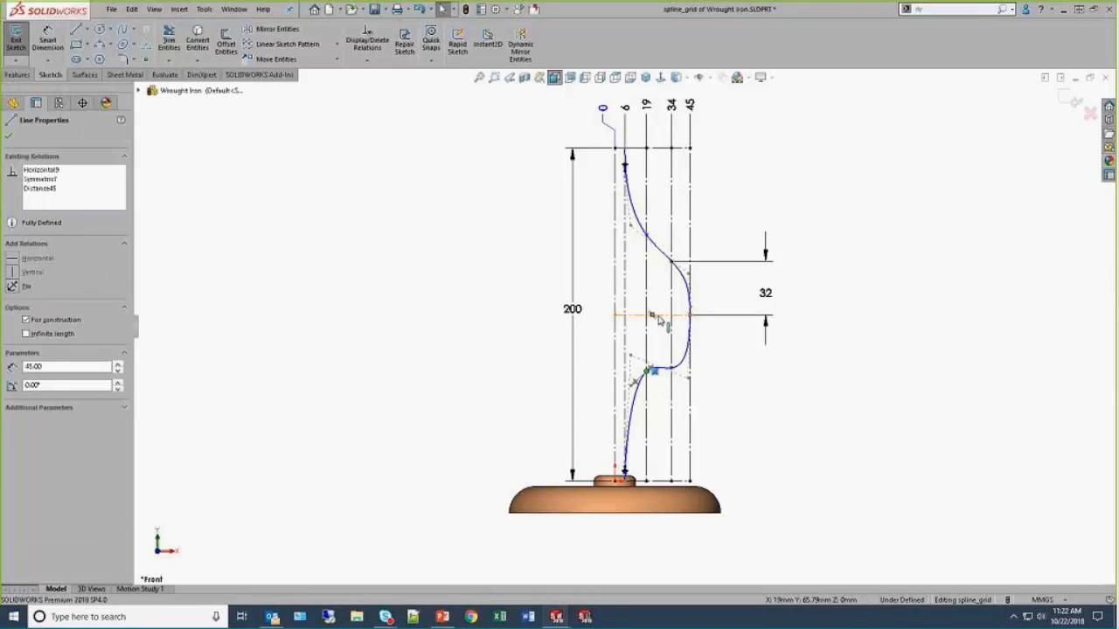
left_click(660, 321, "ctrl")
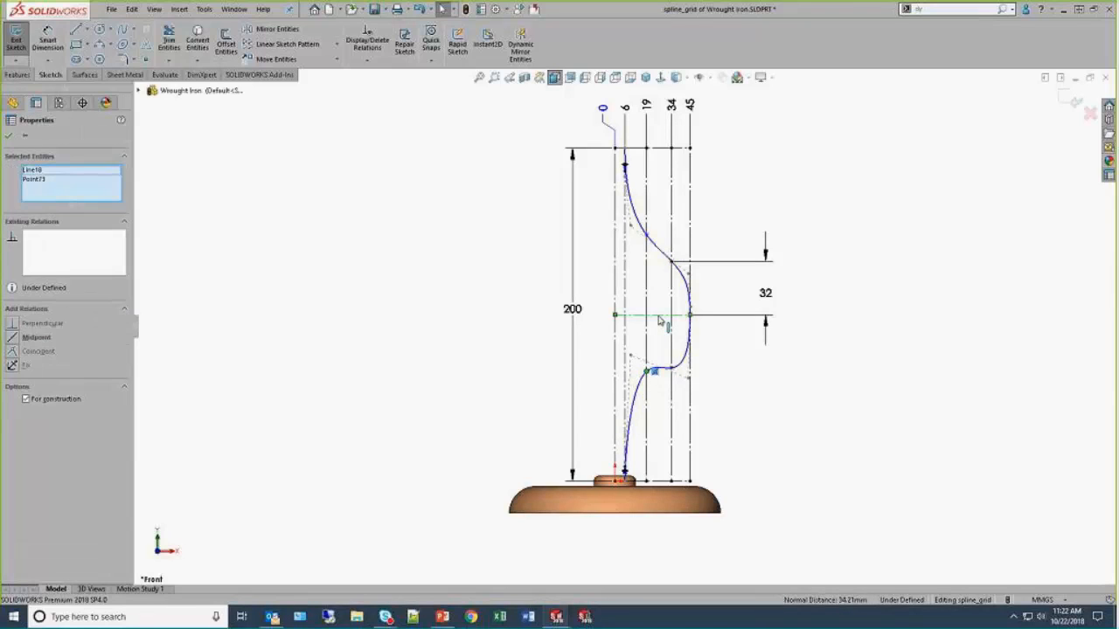
left_click(649, 237, "ctrl")
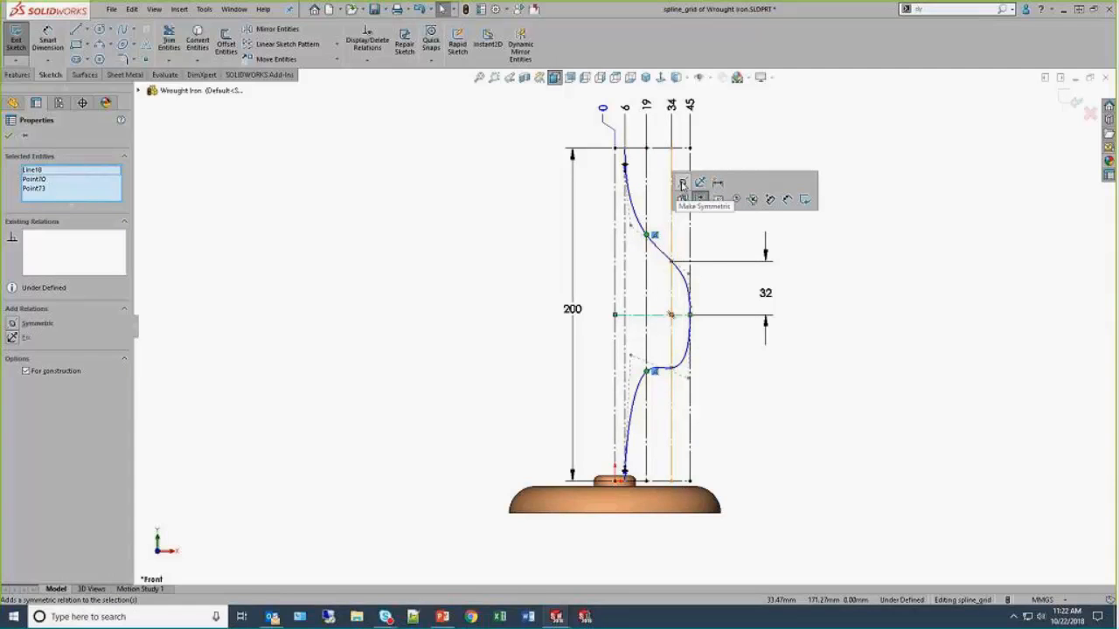
left_click(682, 184)
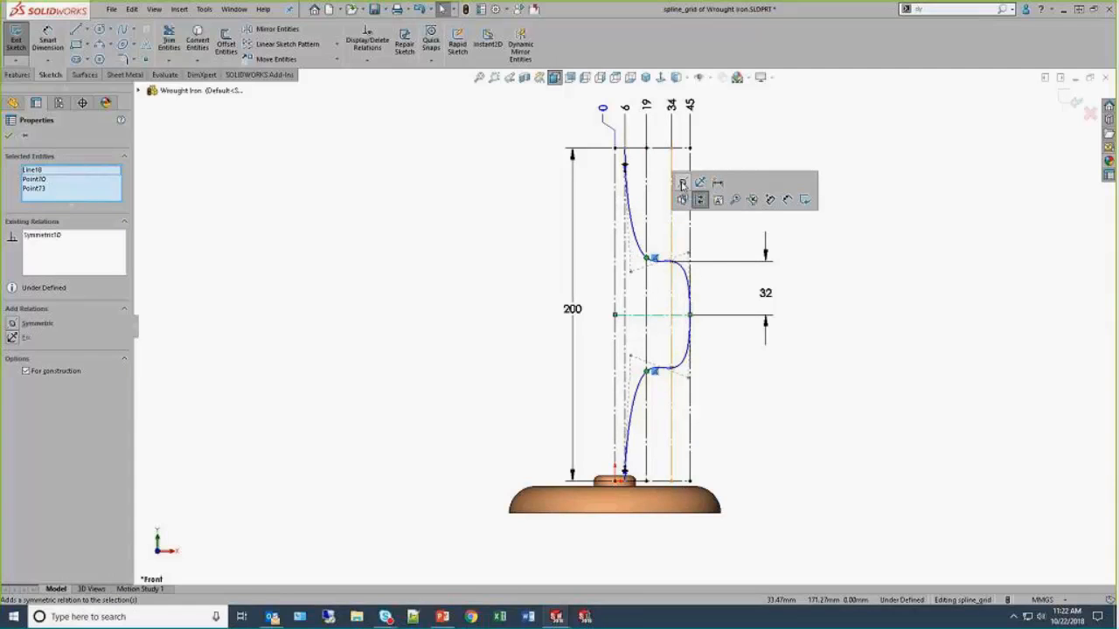
left_click(848, 292)
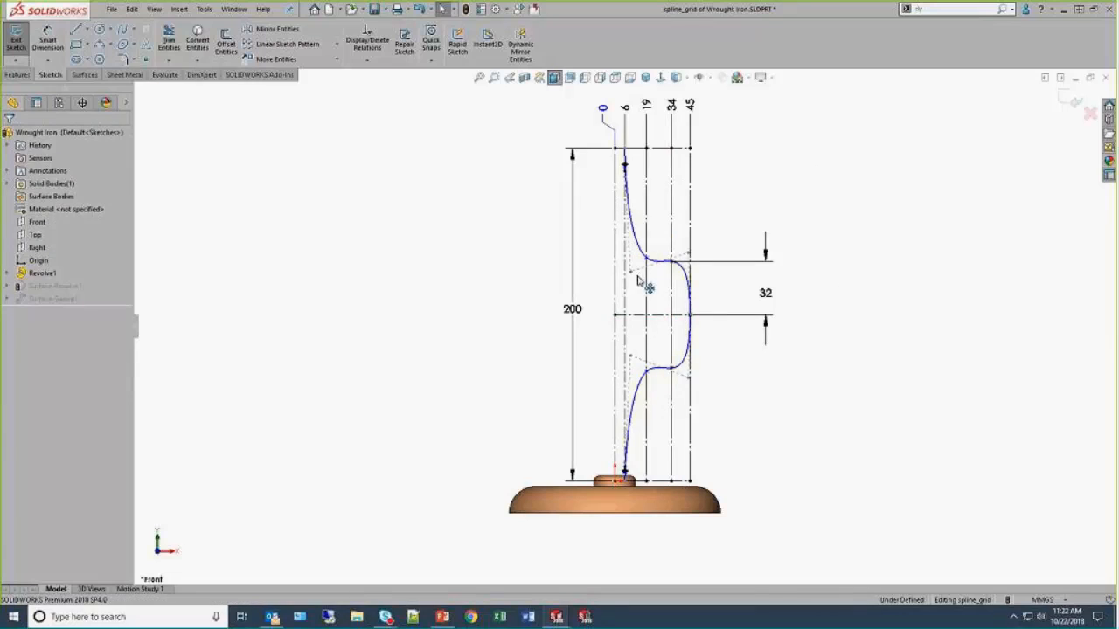
left_click_drag(648, 271, 647, 246)
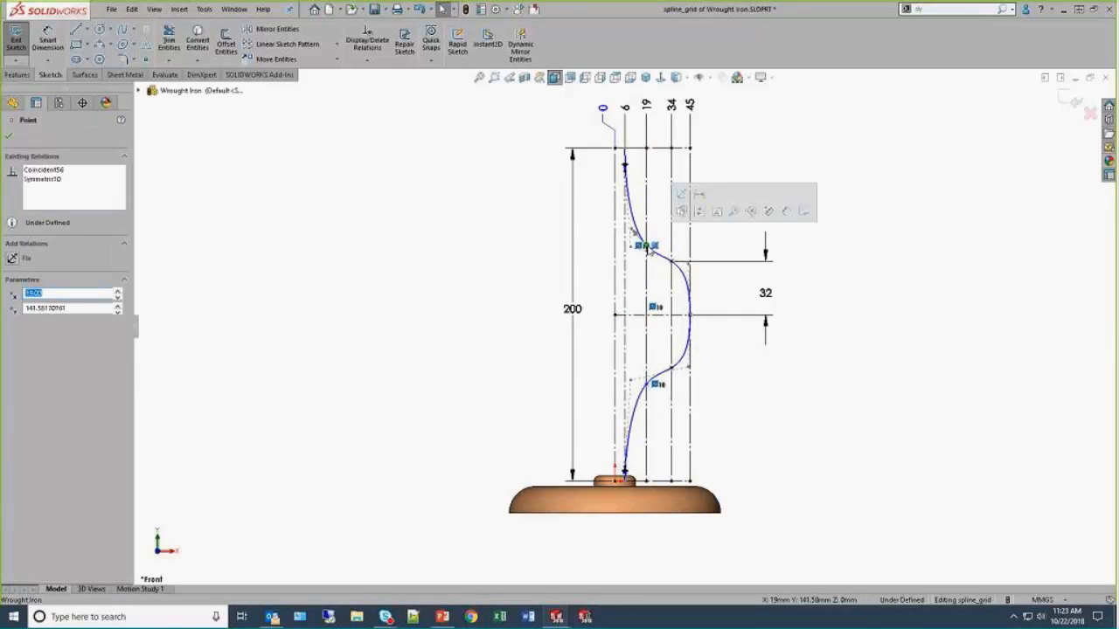
left_click(827, 267)
Step: Dimension the vertical distance from the horizontal centerline to the upper spline point on the 19 mm line as 45 mm
key("s")
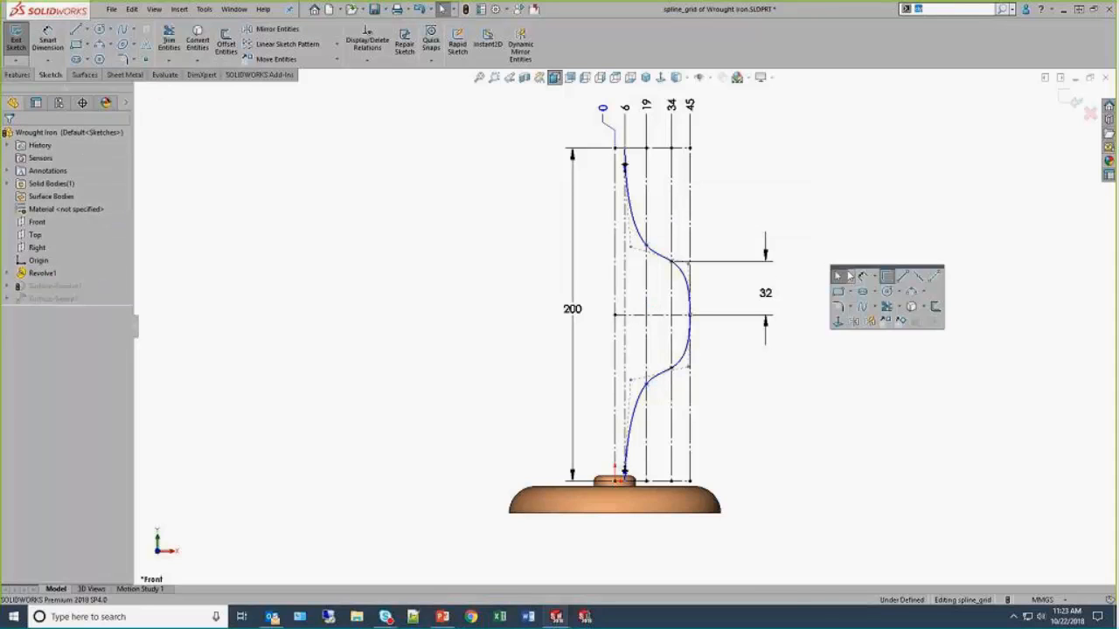
left_click(862, 278)
left_click(662, 315)
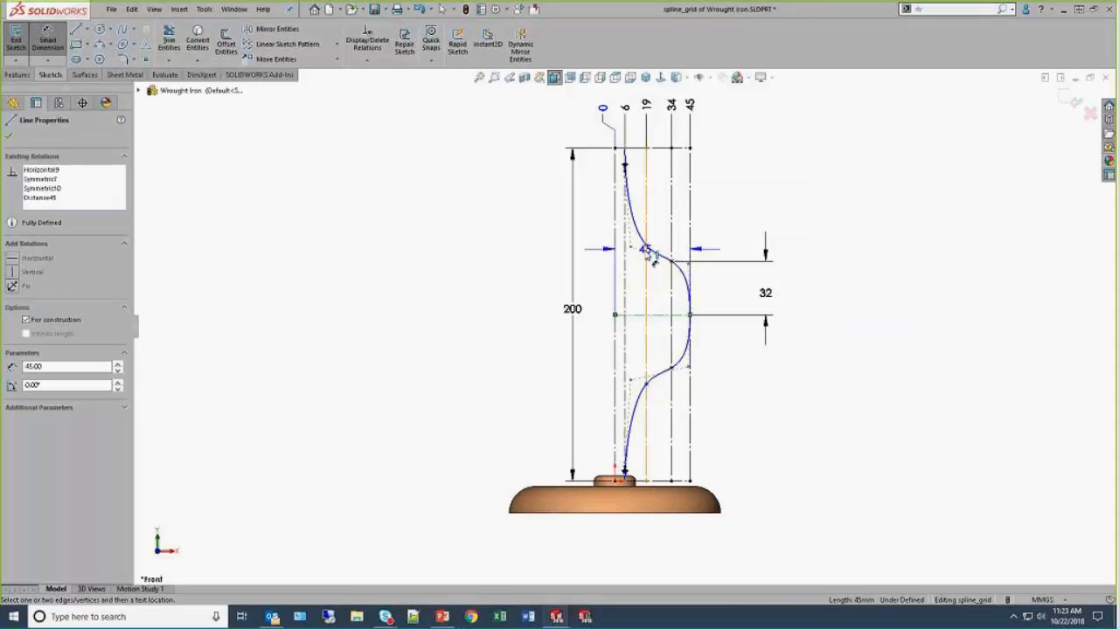
left_click(647, 246)
left_click(885, 266)
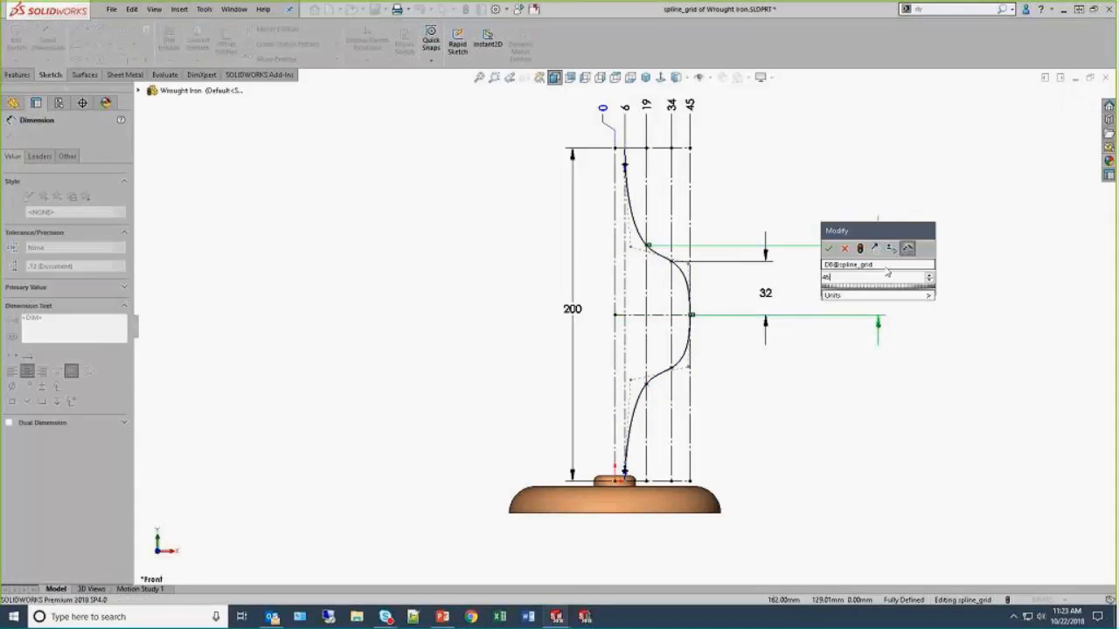
type("45")
key("Return")
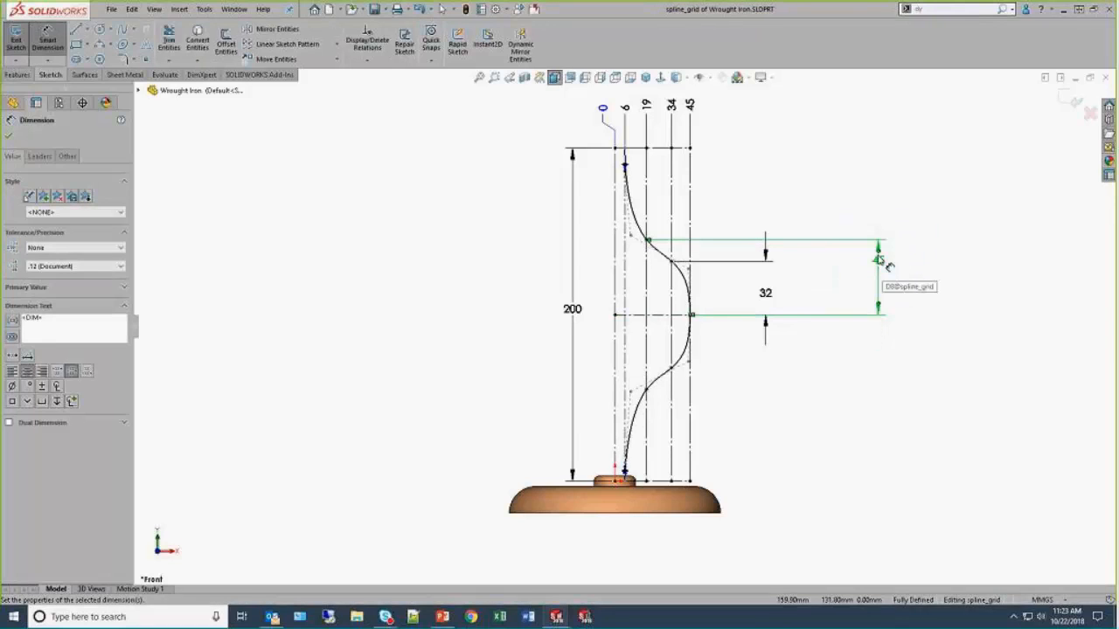
Step: Set the vertical dimension of the upper spline point on the 19 mm line to 54 mm and exit the sketch
double_click(878, 258)
type("54")
key("Return")
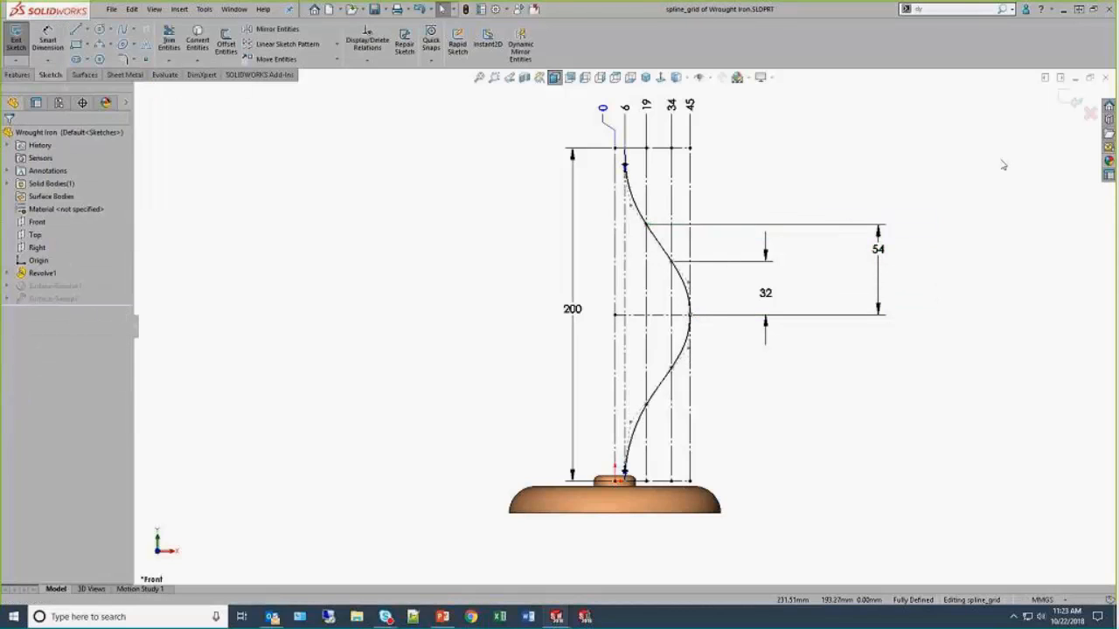
left_click(1072, 102)
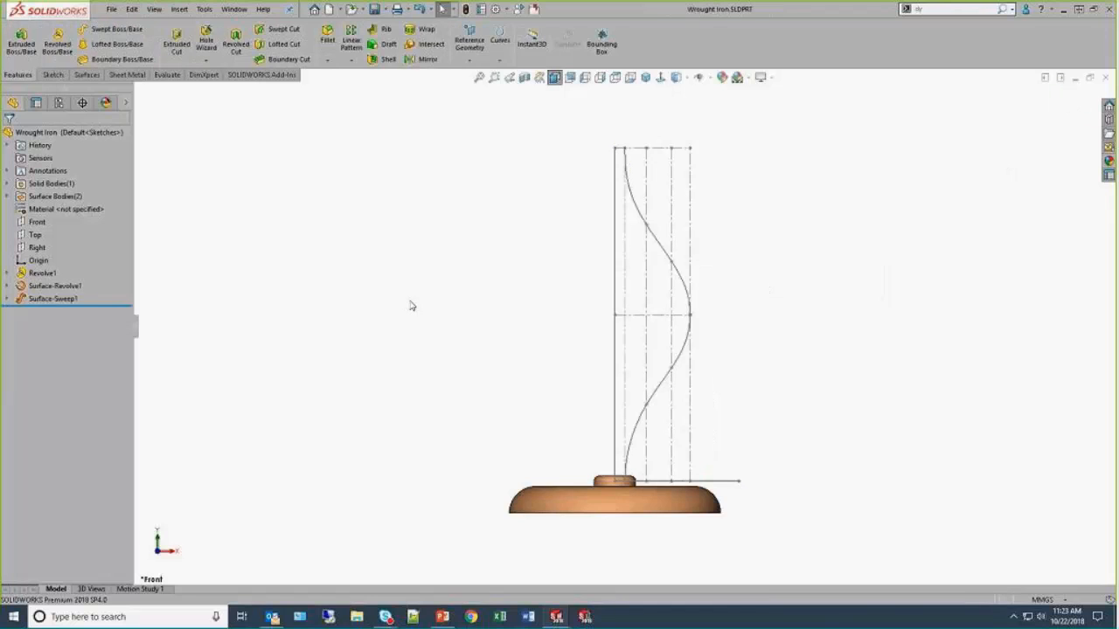
Step: Activate the <Default>_Display State 1 display state and highlight the revolved and swept surfaces in turn
right_click(127, 102)
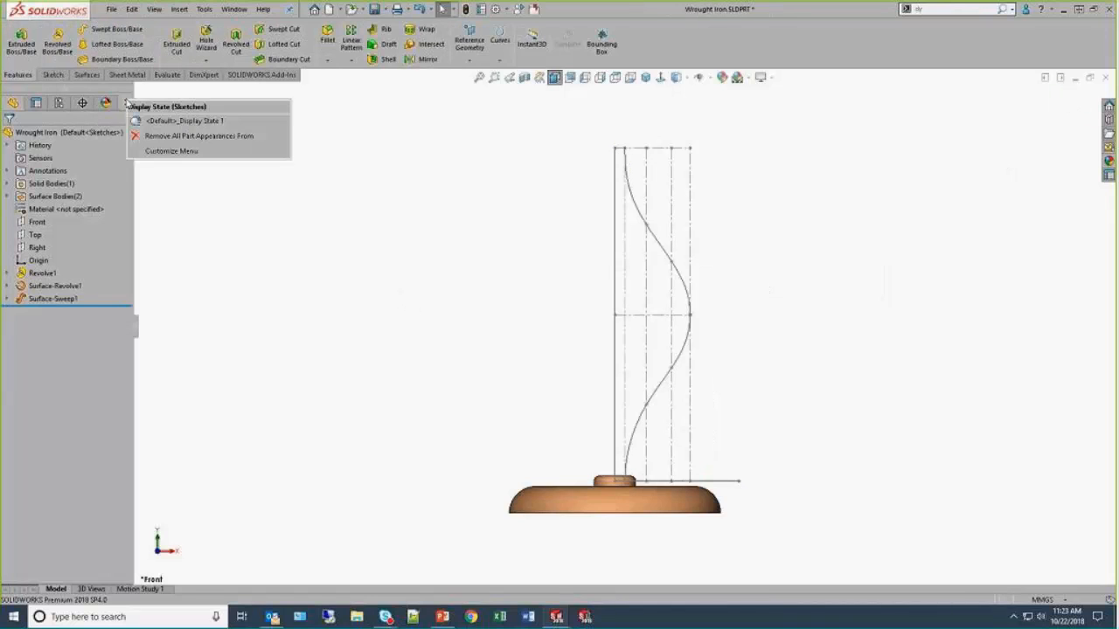
left_click(175, 120)
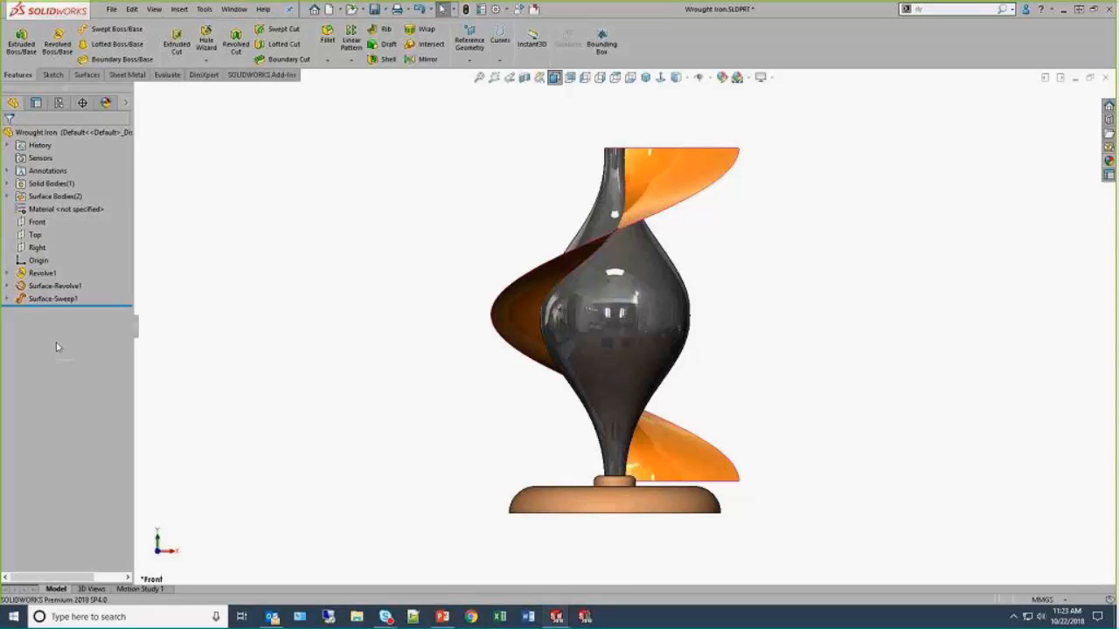
left_click(68, 288)
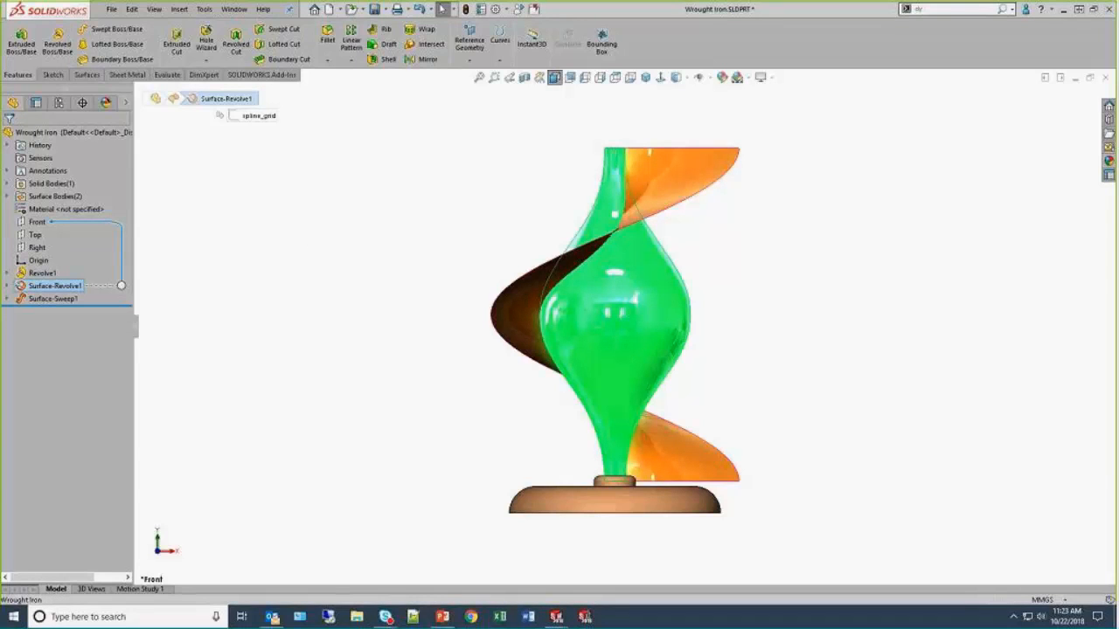
left_click(335, 316)
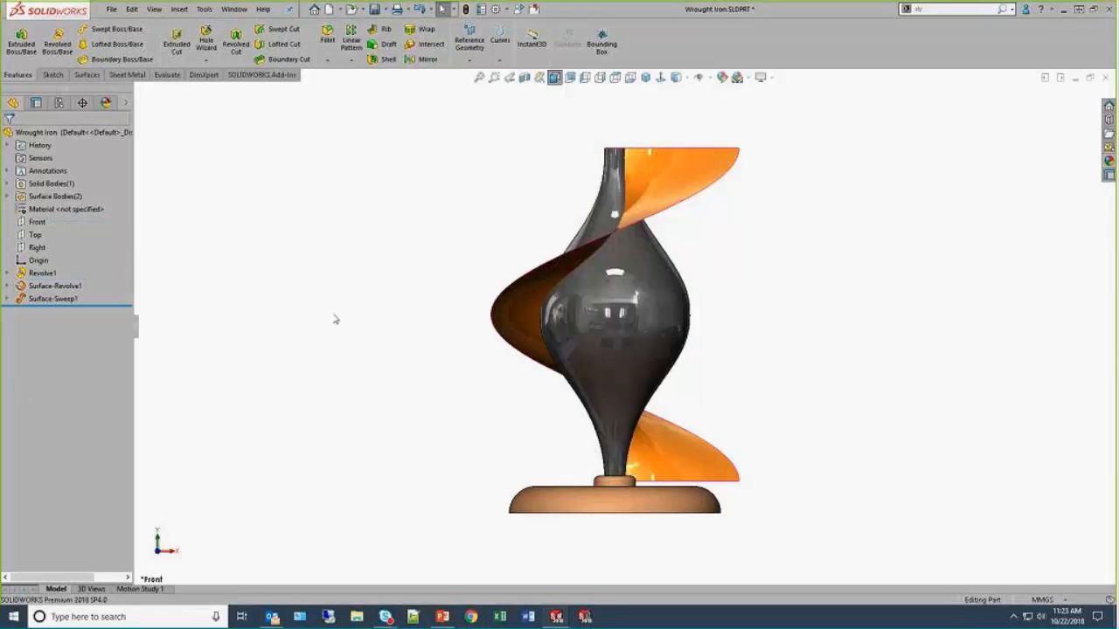
left_click(657, 189)
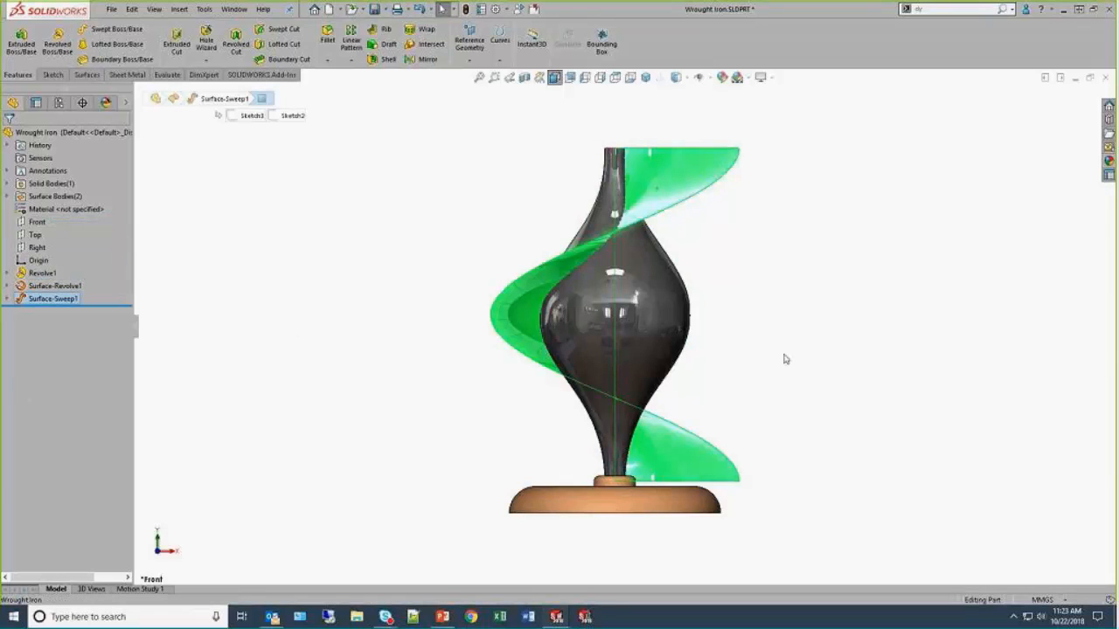
left_click(267, 356)
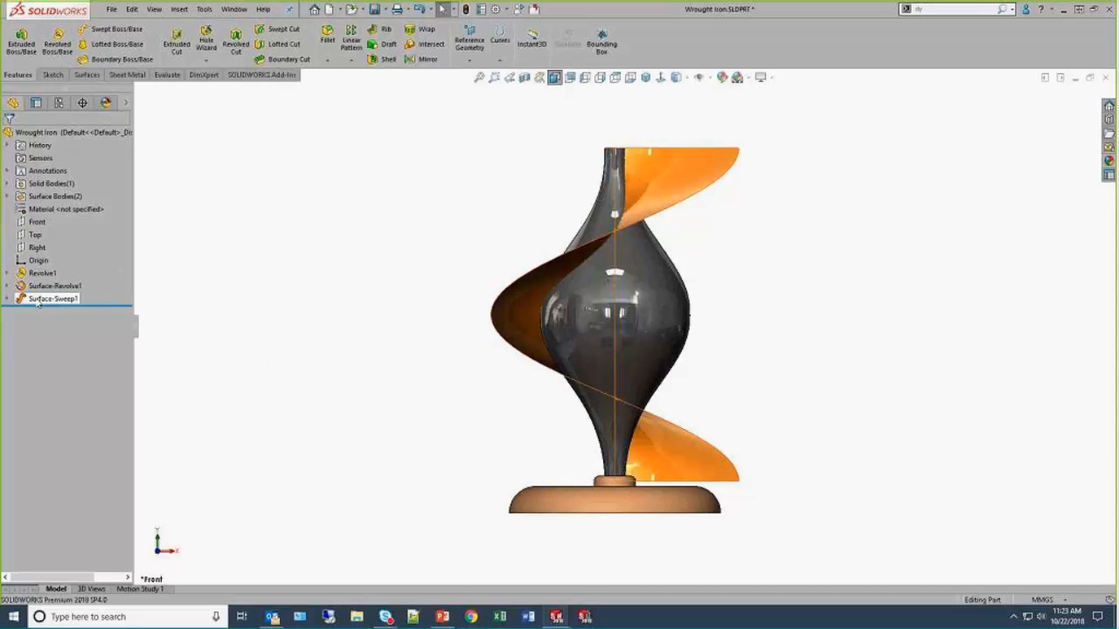
Step: Examine Sketch3 and Sketch2, the profile and path sketches of Surface-Sweep1, on the model
left_click(7, 298)
left_click(56, 312)
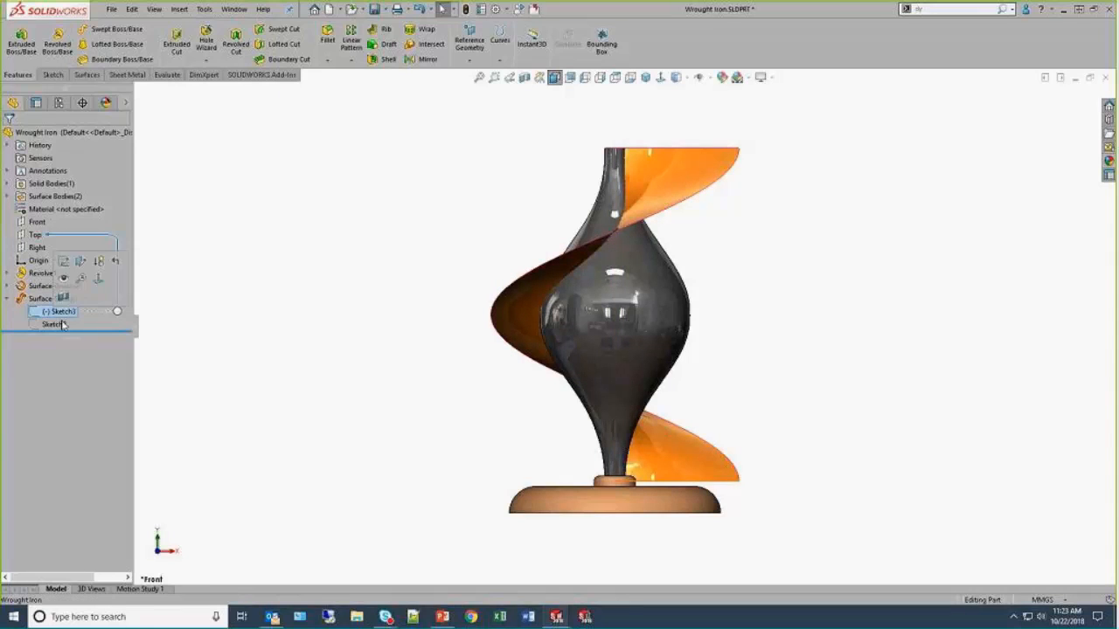
middle_click_drag(361, 361, 333, 400)
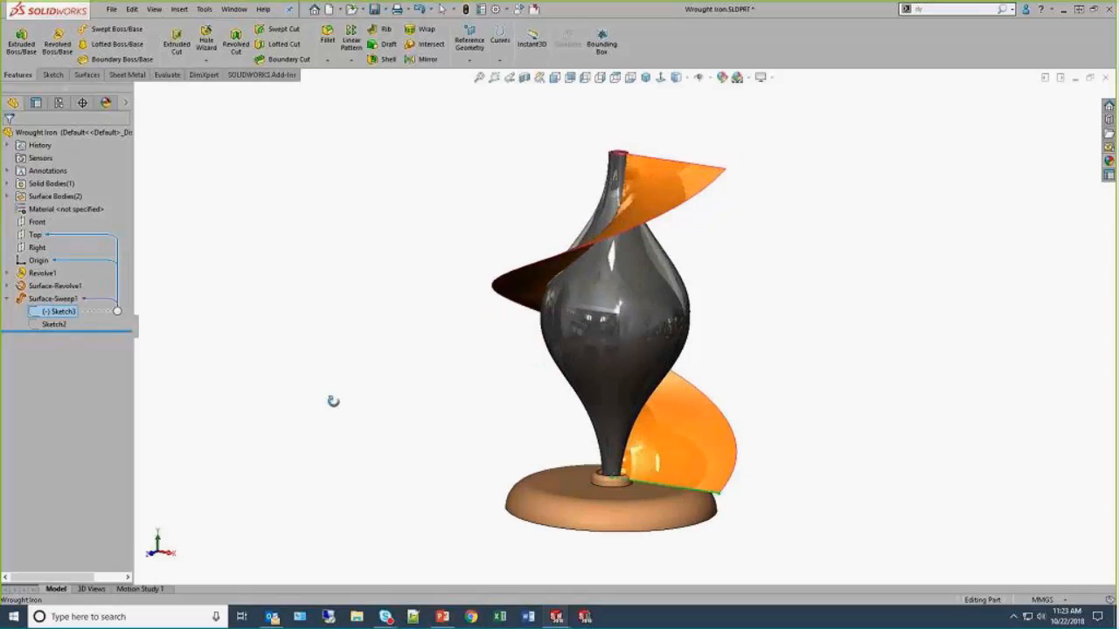
left_click(55, 324)
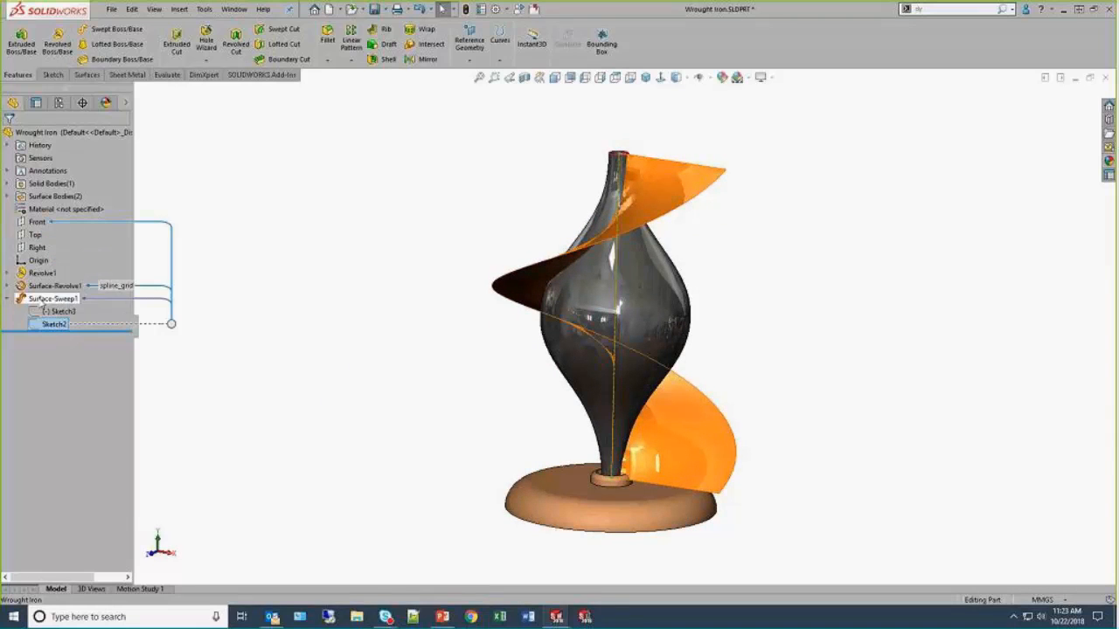
Step: Review the Surface-Sweep1 definition, keeping profile twist at Specify Twist Value and twist control at Revolutions, and accept it
right_click(52, 298)
left_click(50, 249)
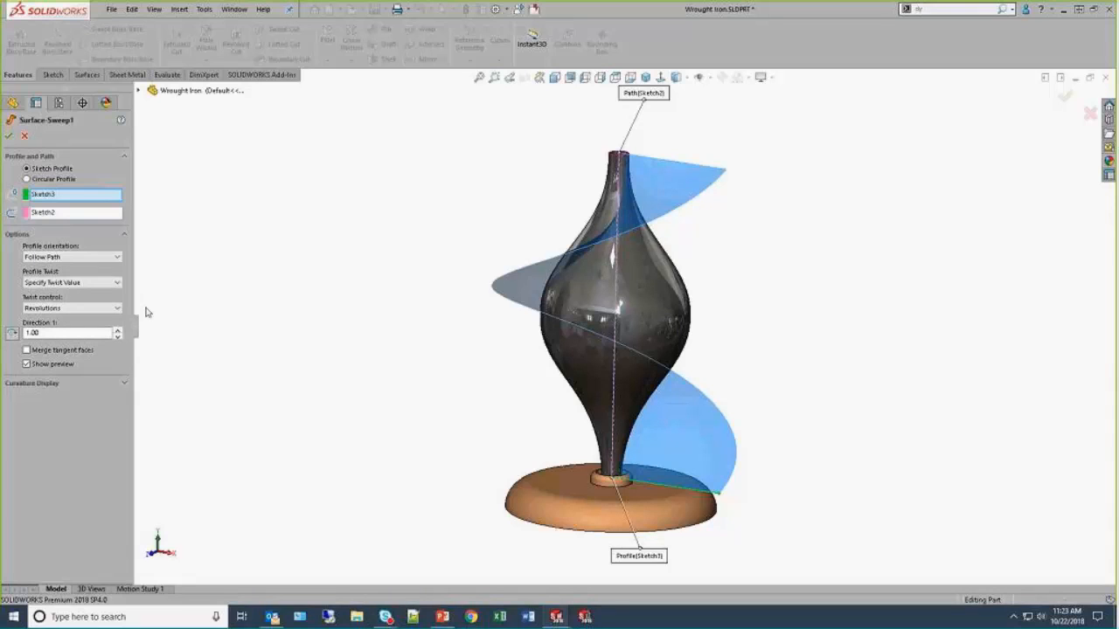
scroll(147, 312, "up", 2)
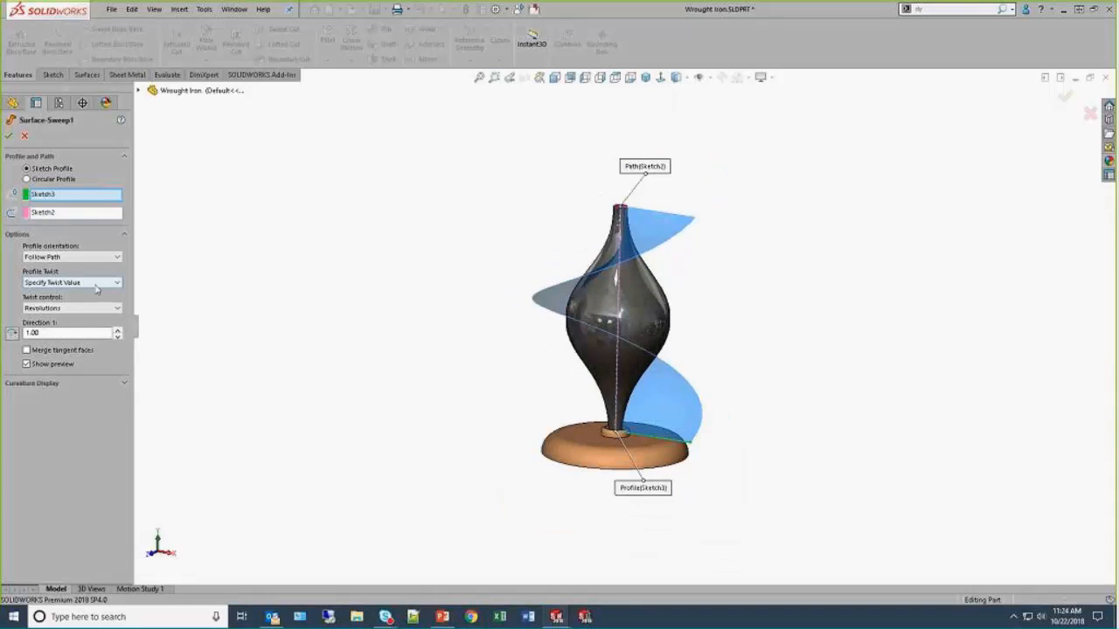
left_click(96, 287)
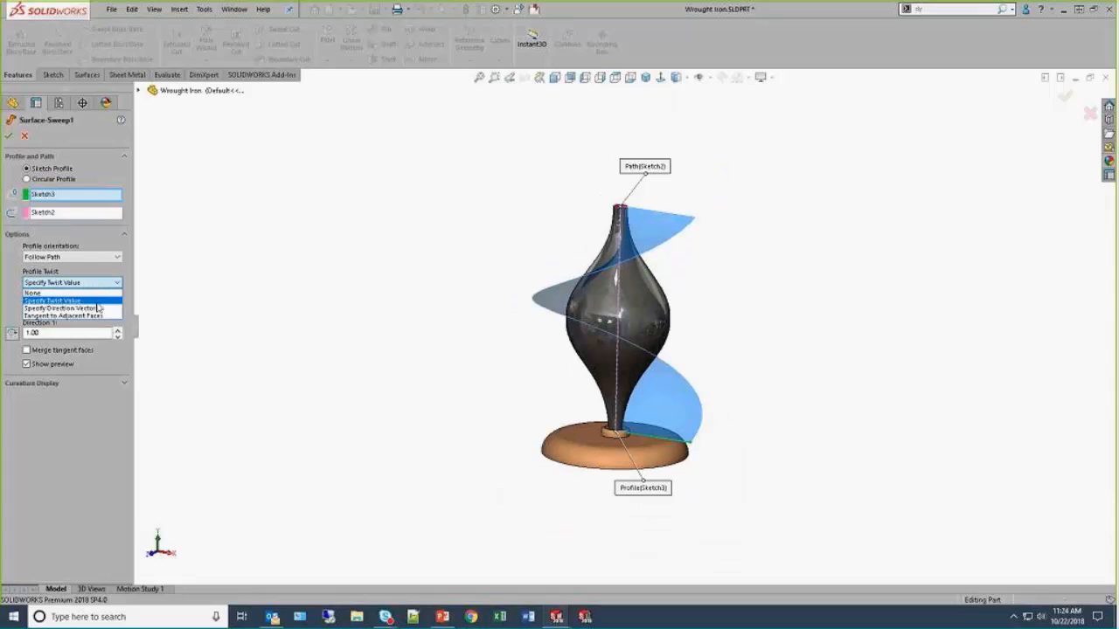
left_click(98, 301)
left_click(98, 308)
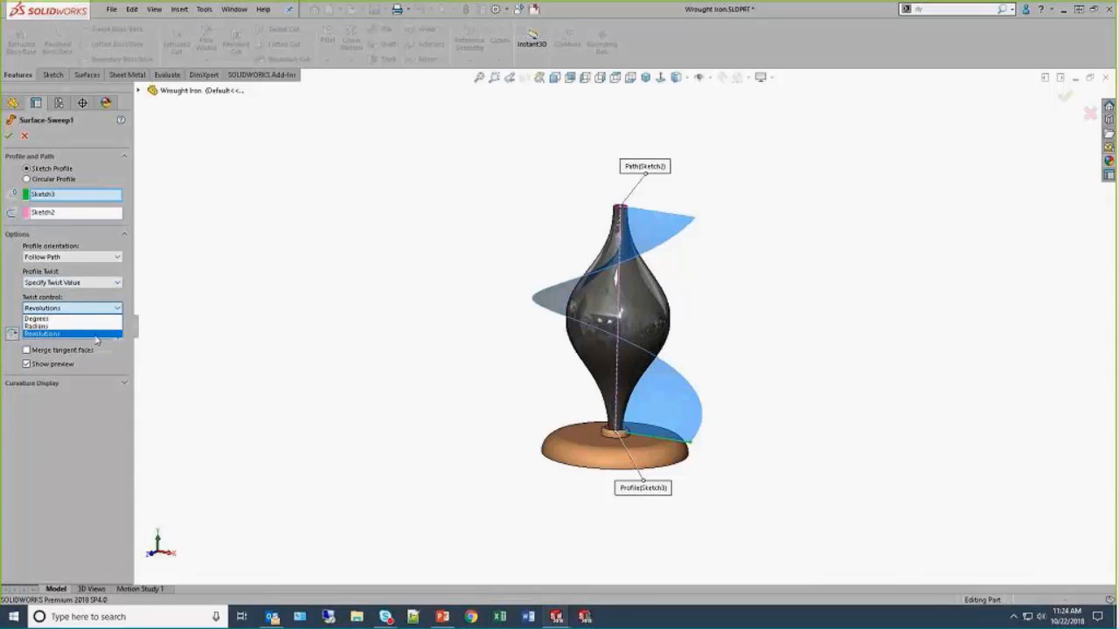
left_click(96, 335)
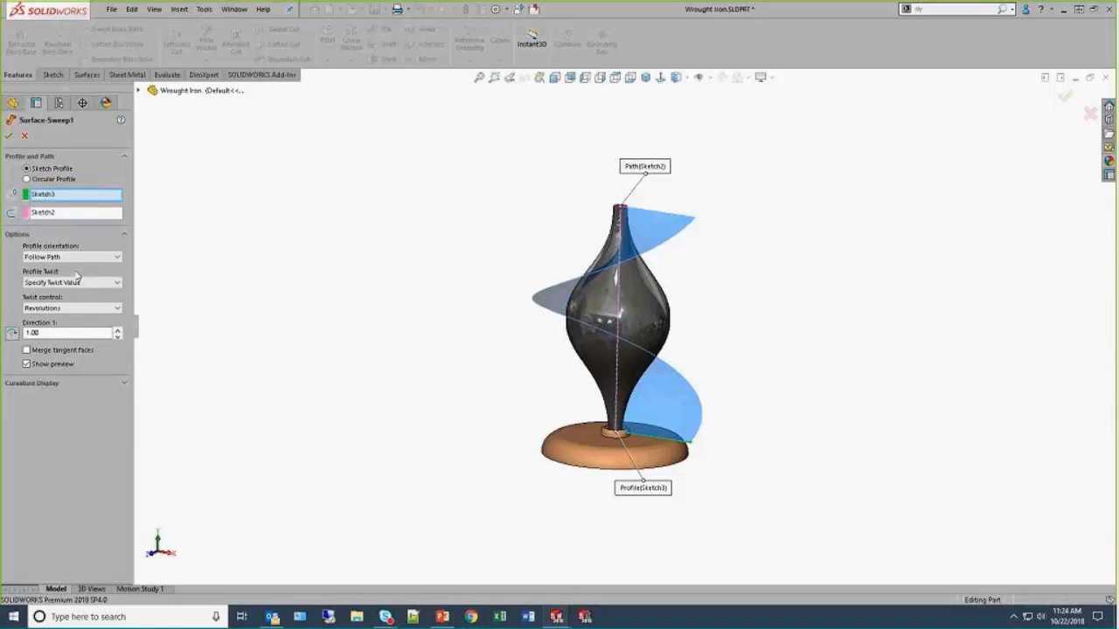
left_click(9, 136)
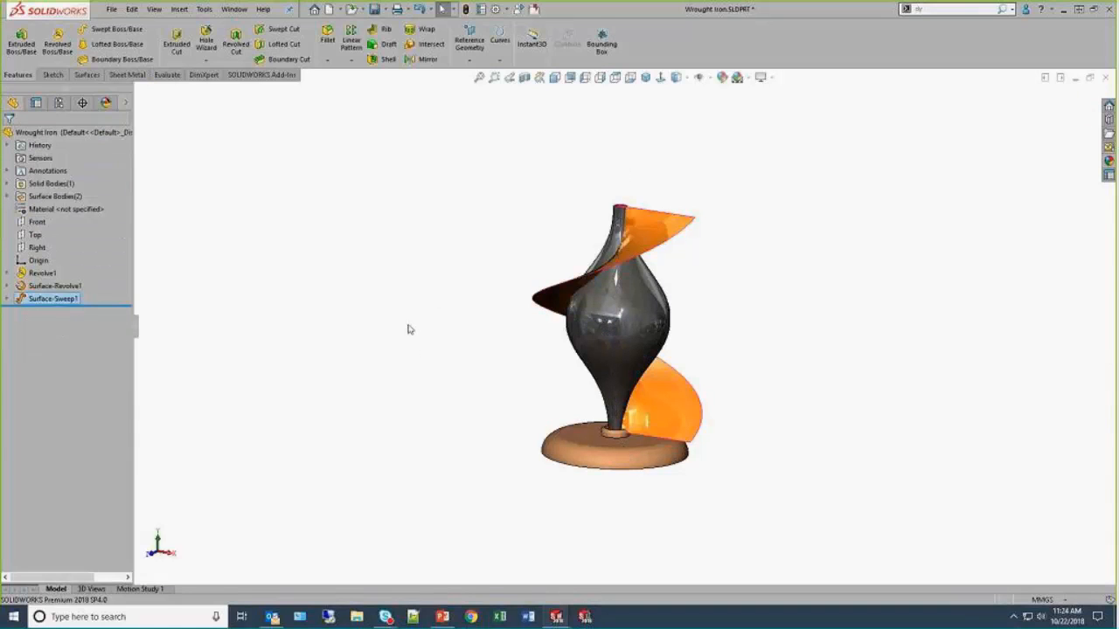
Step: Start the Intersection Curve tool in a new 3D sketch on the Wrought Iron part
middle_click_drag(382, 338, 377, 320)
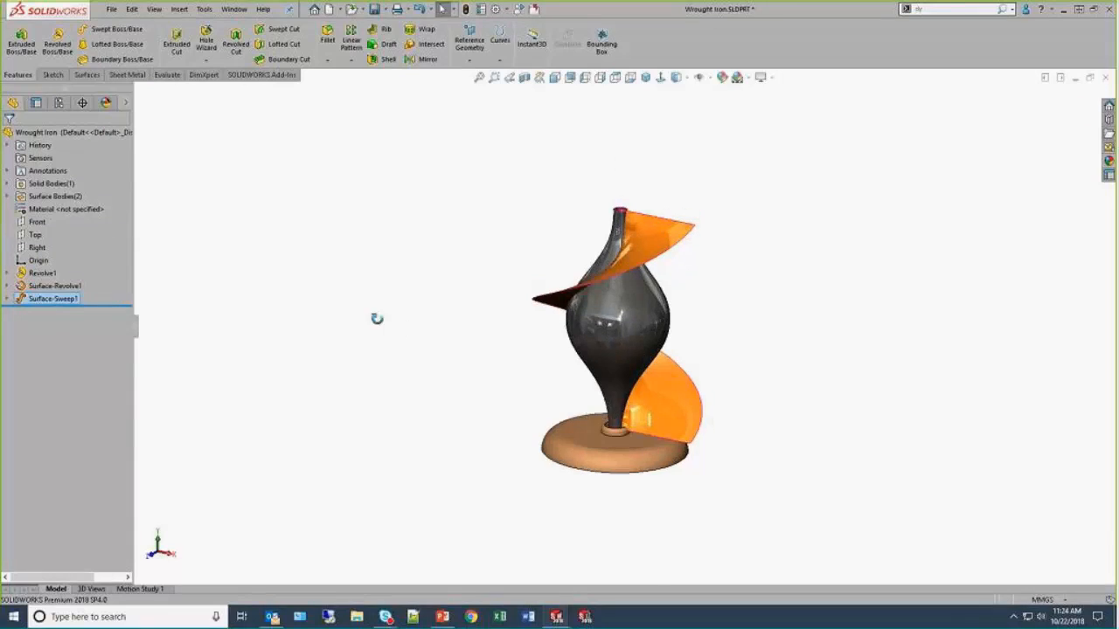
left_click(51, 76)
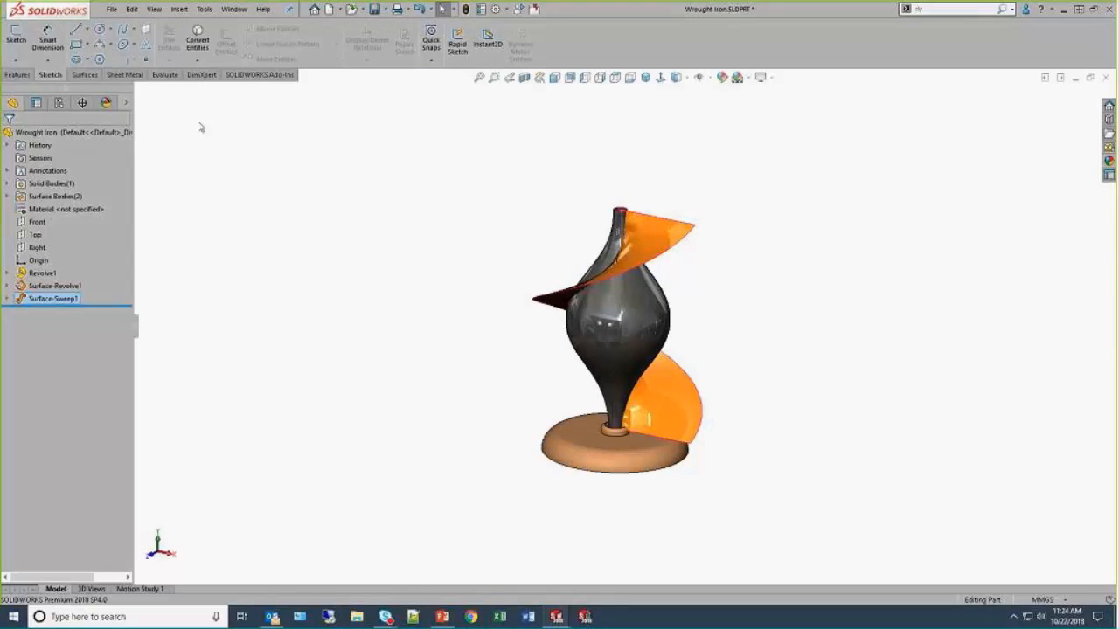
left_click(198, 60)
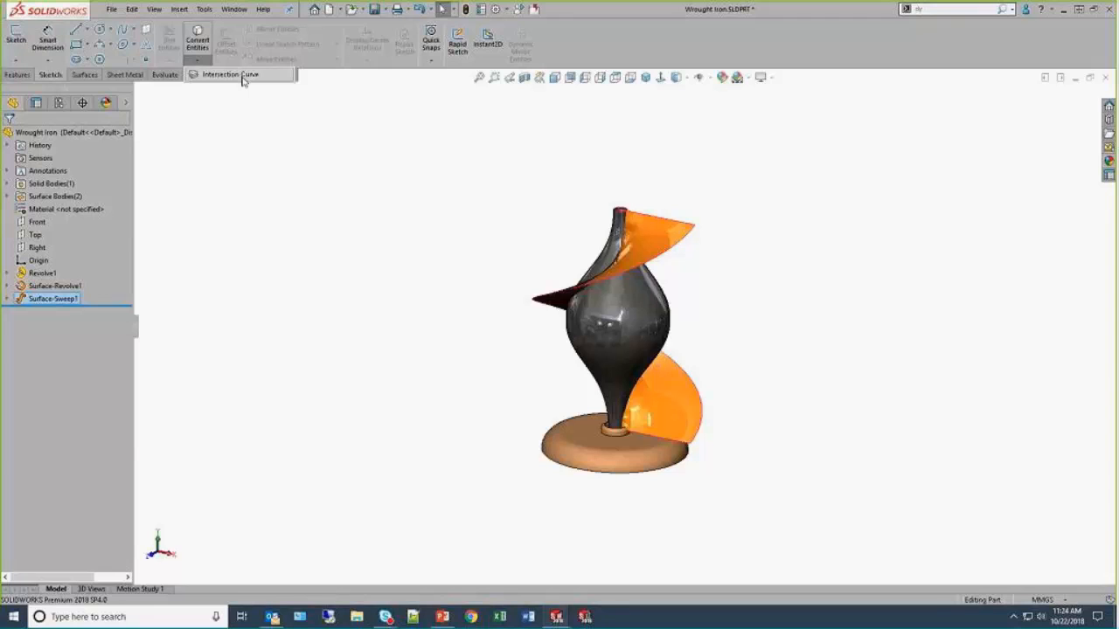
left_click(243, 77)
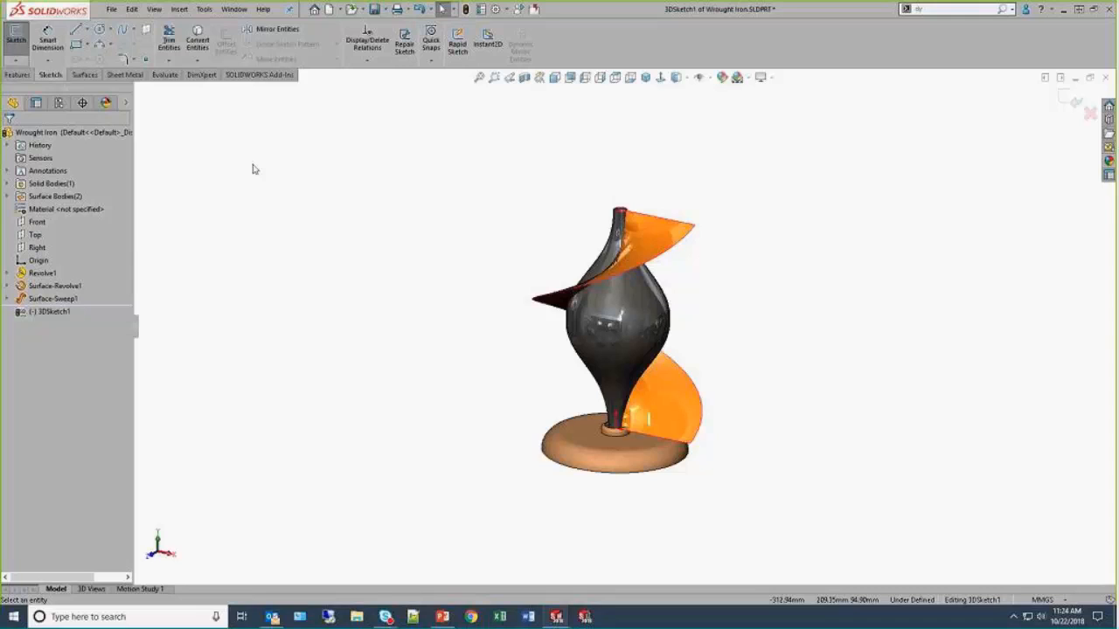
Step: Try to create an intersection curve after picking the swept surface and then the revolved surface singly
left_click(670, 251)
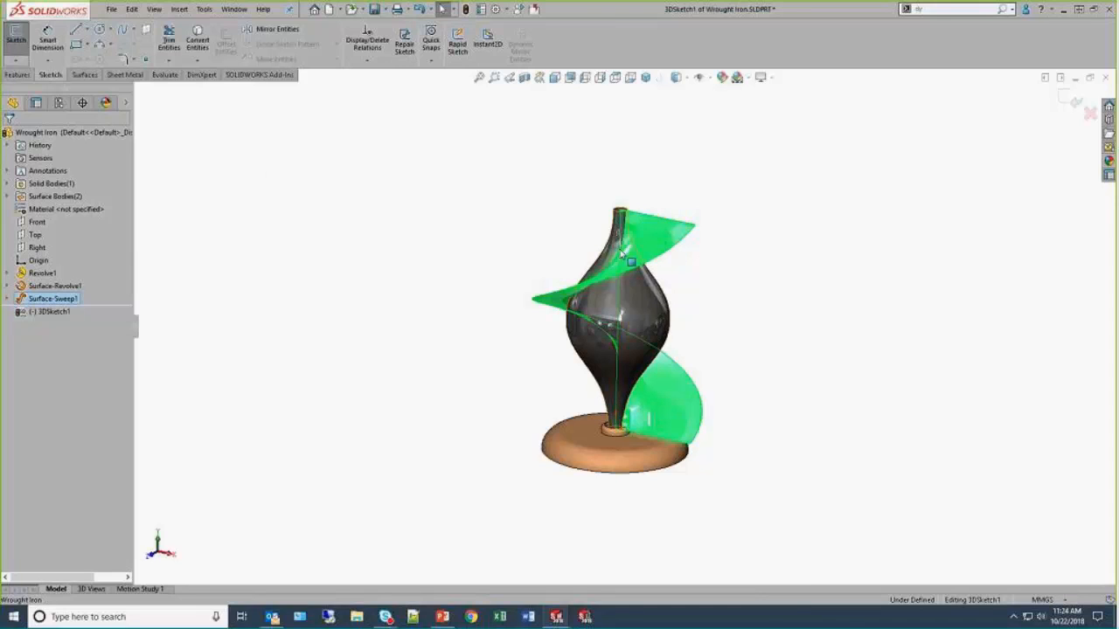
left_click(614, 252)
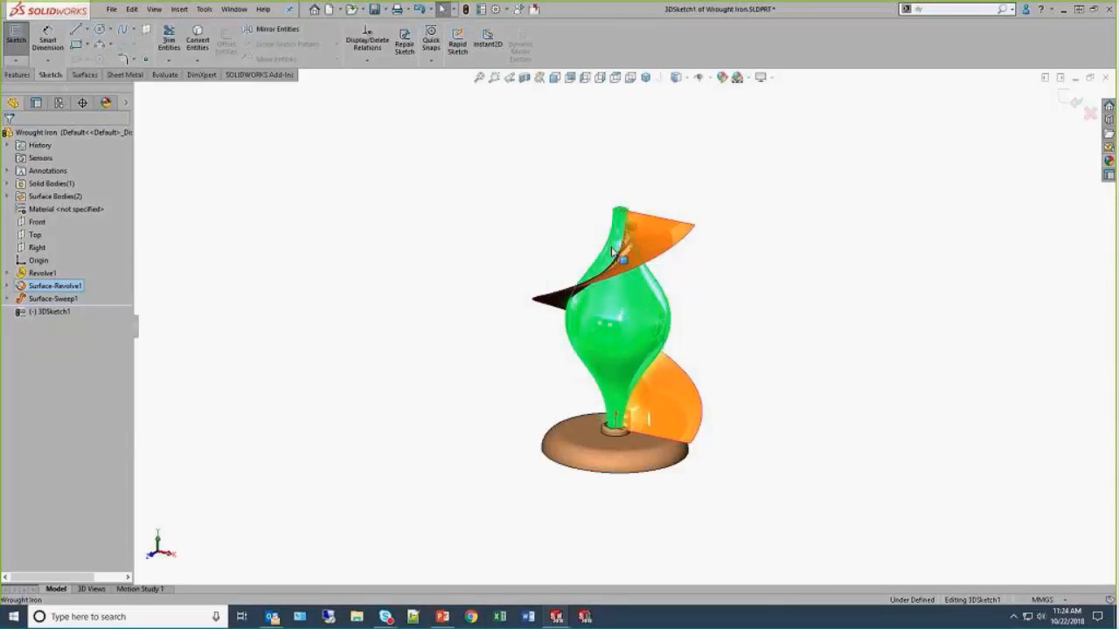
left_click(198, 58)
left_click(195, 88)
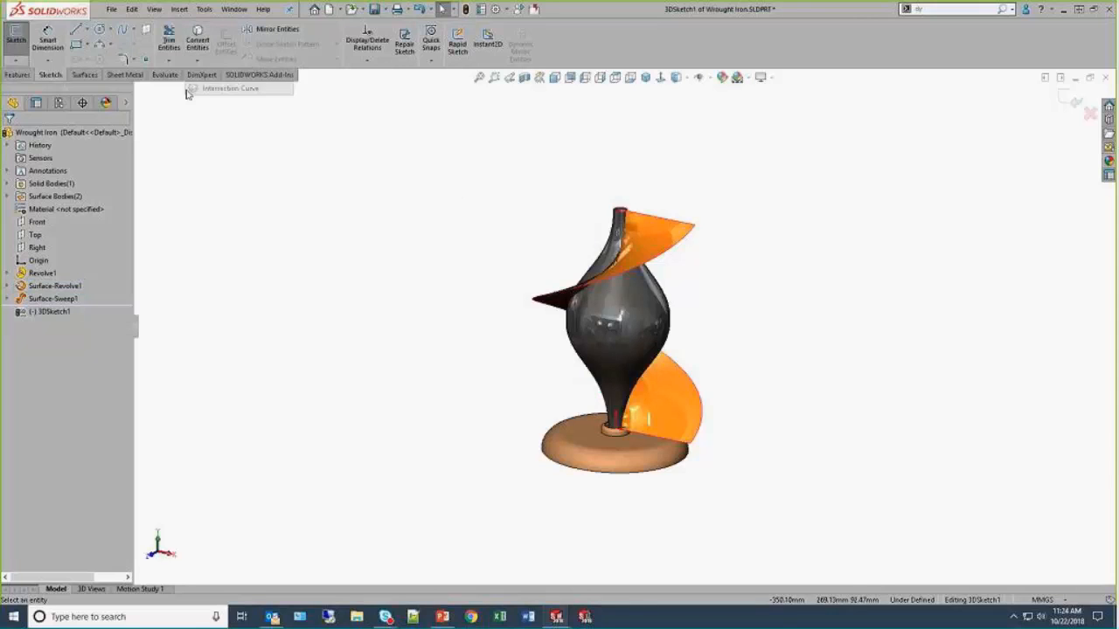
Step: Try to create an intersection curve with the swept and revolved surfaces preselected together, and clear the selection
middle_click_drag(447, 240, 664, 279)
left_click(605, 280)
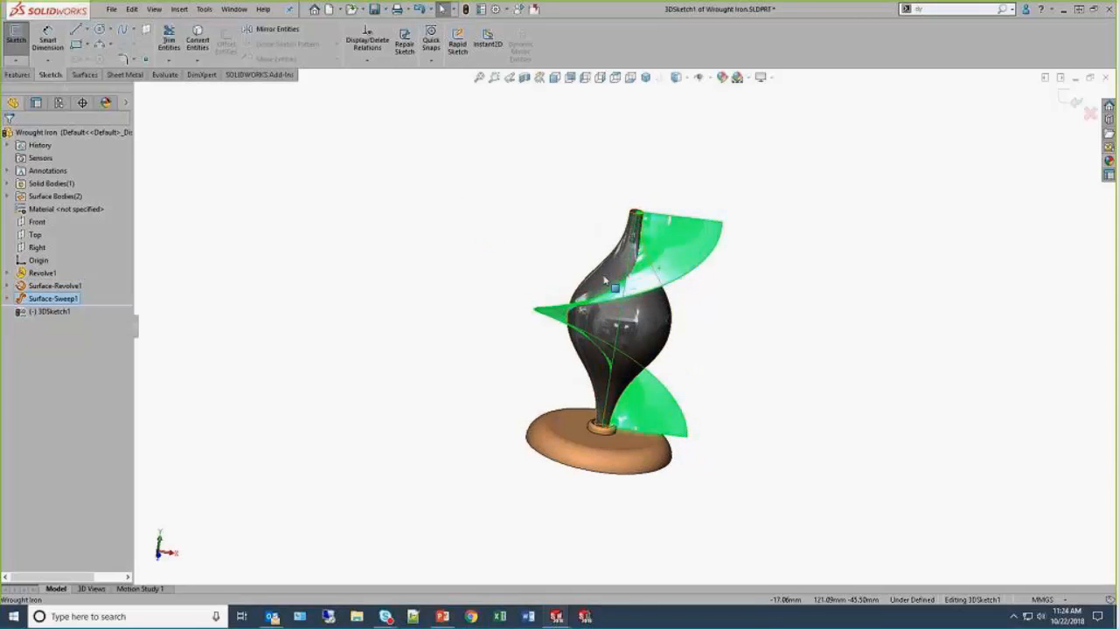
left_click(610, 284, "ctrl")
left_click(197, 58)
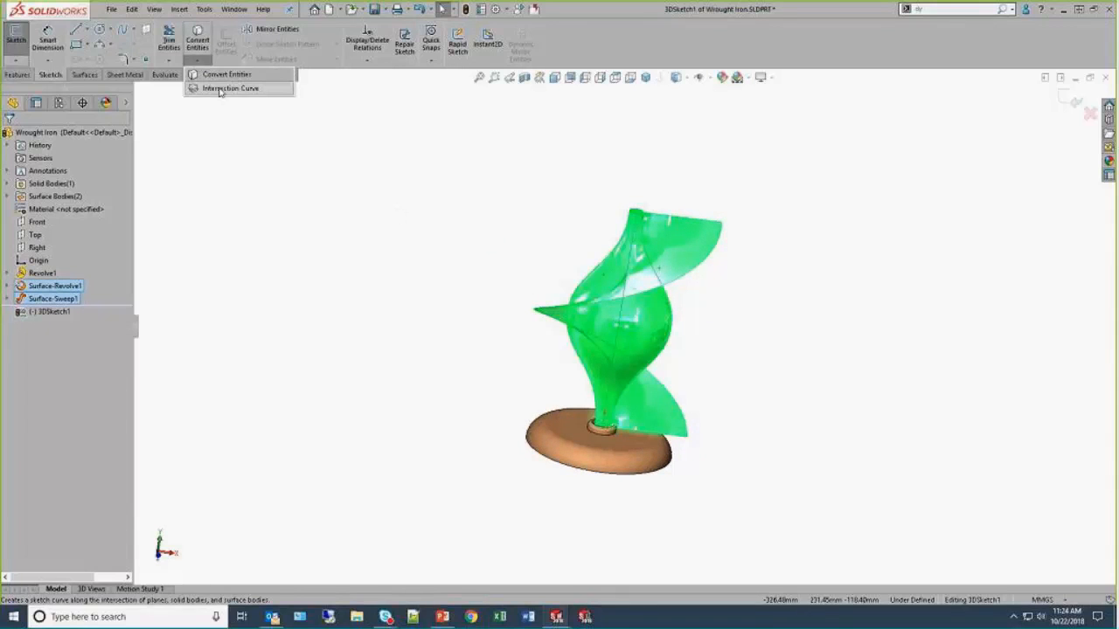
left_click(220, 90)
middle_click_drag(546, 194, 533, 293)
scroll(643, 305, "down", 2)
scroll(533, 293, "down", 1)
key("Escape")
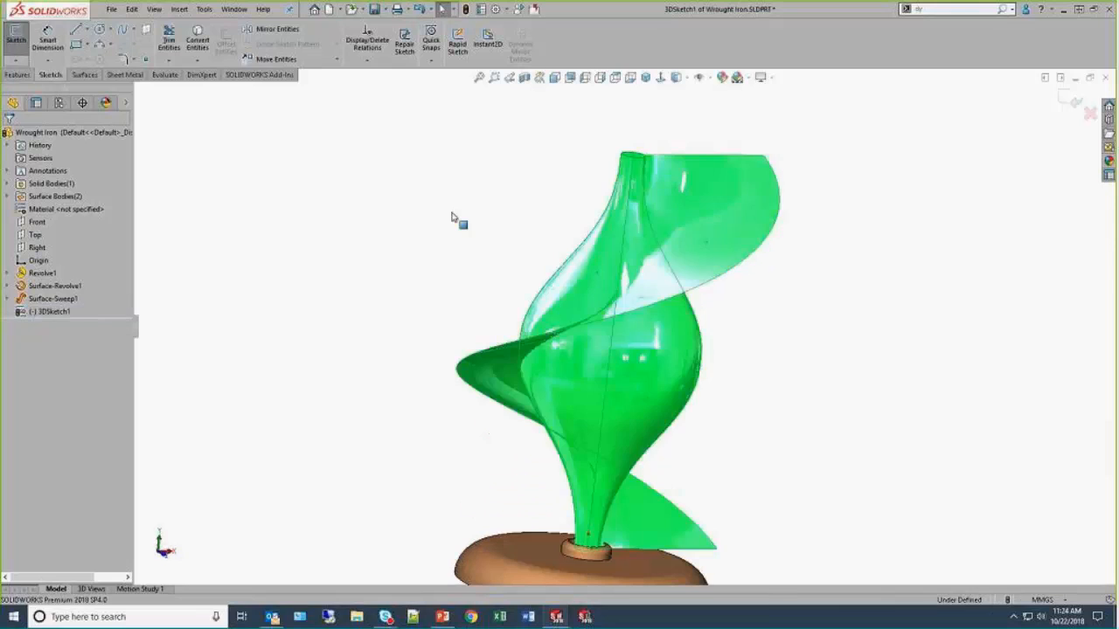
left_click(377, 221)
scroll(377, 223, "up", 3)
Step: Create an intersection curve between the twisted swept surface and the revolved surface, and exit the 3D sketch
left_click(198, 60)
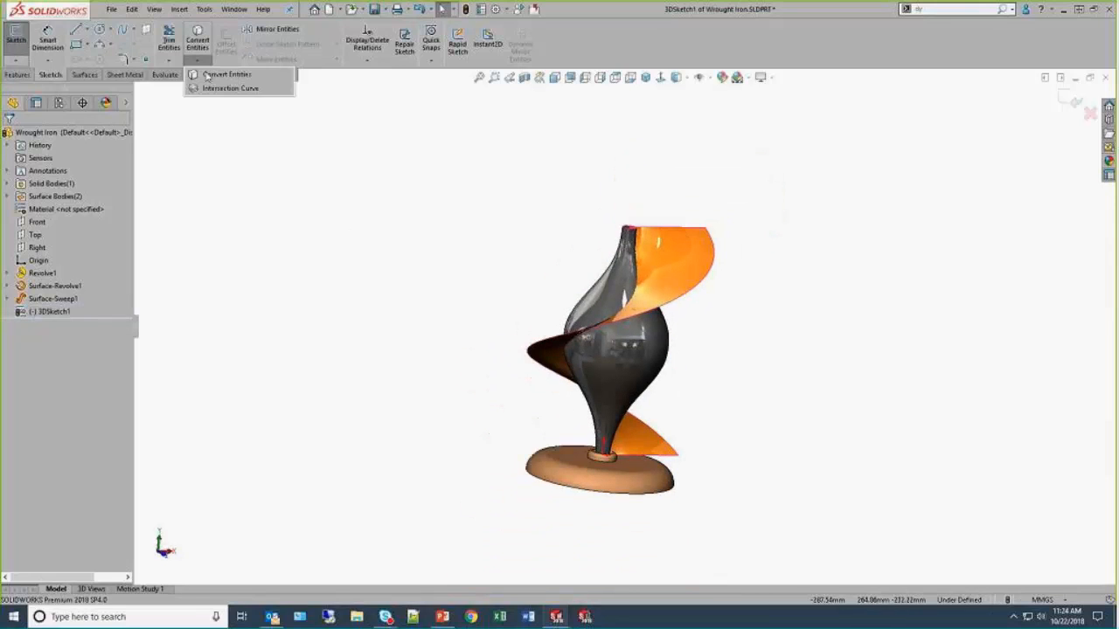
left_click(224, 90)
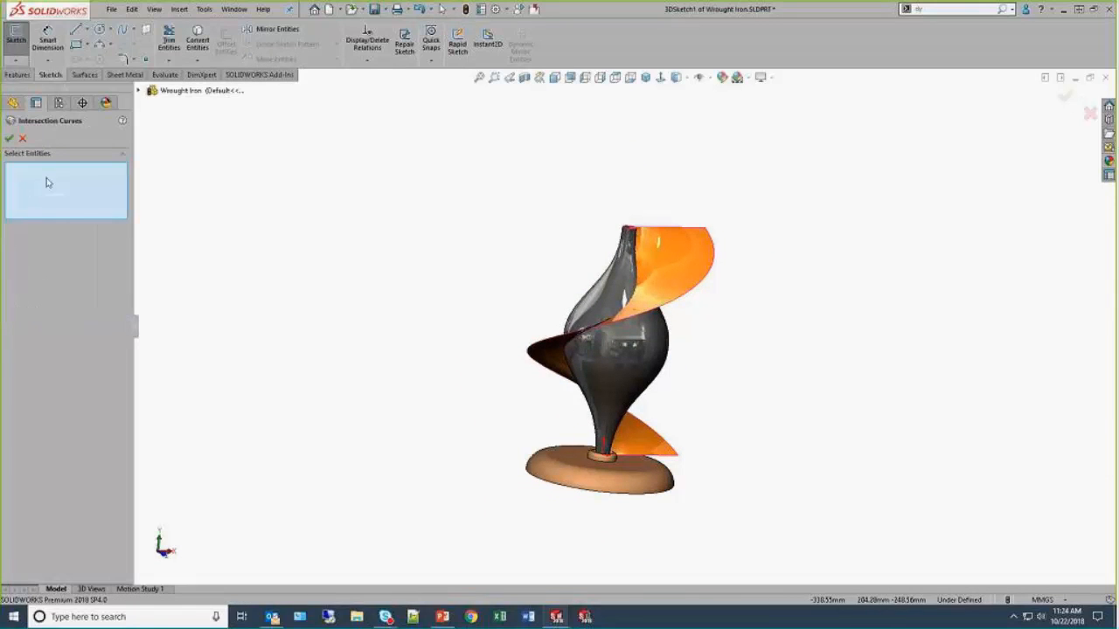
left_click(670, 261)
left_click(661, 372)
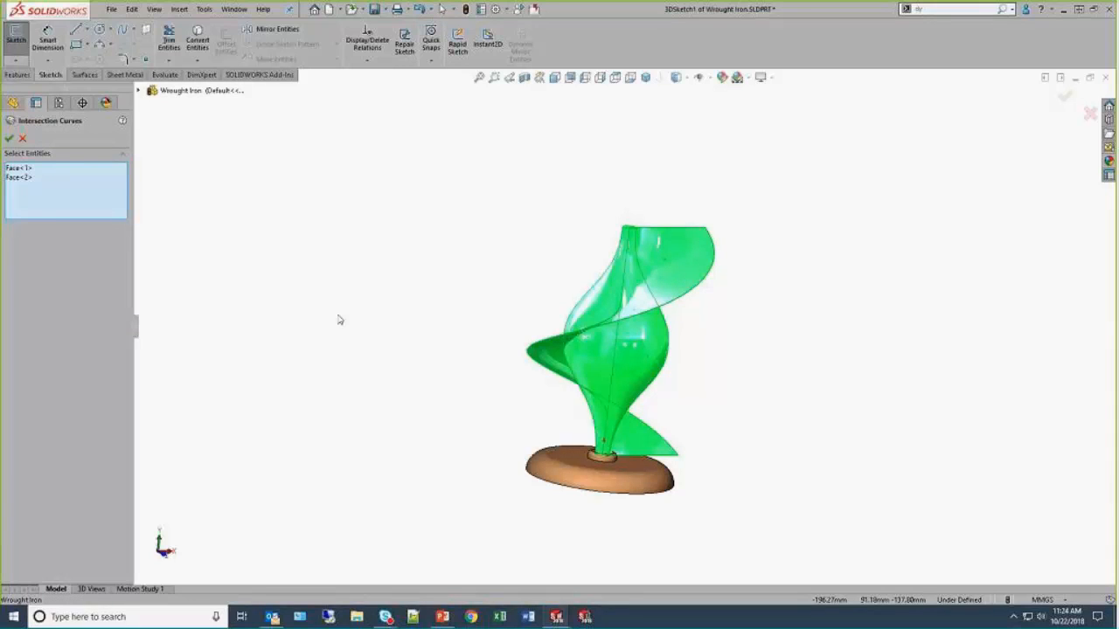
left_click(8, 138)
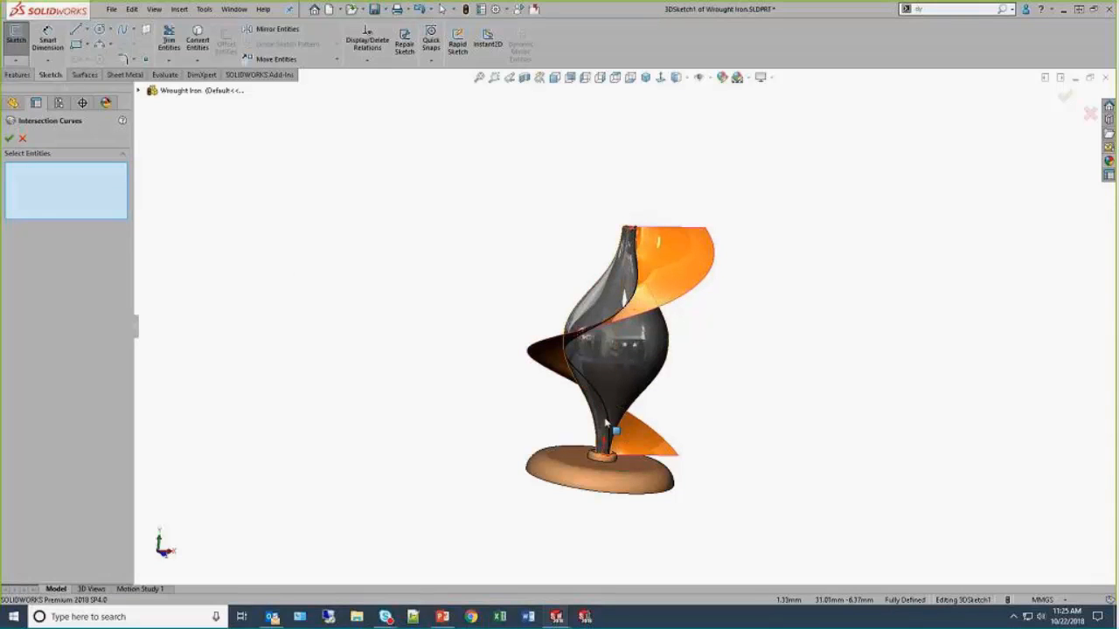
left_click(620, 373)
middle_click_drag(620, 374, 653, 383)
left_click(9, 138)
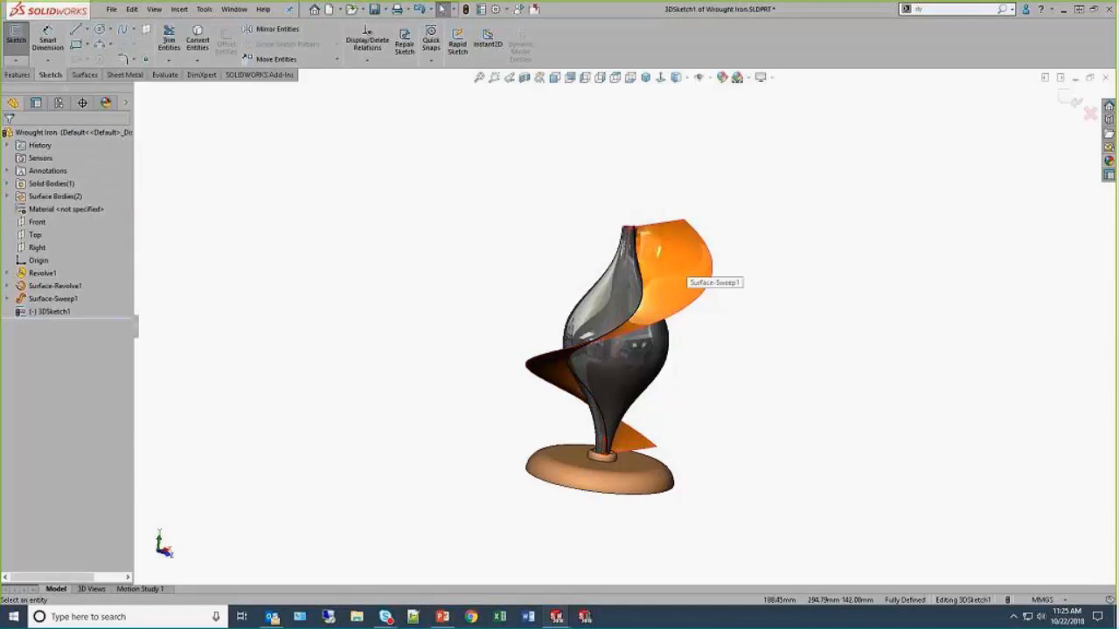
left_click(1070, 98)
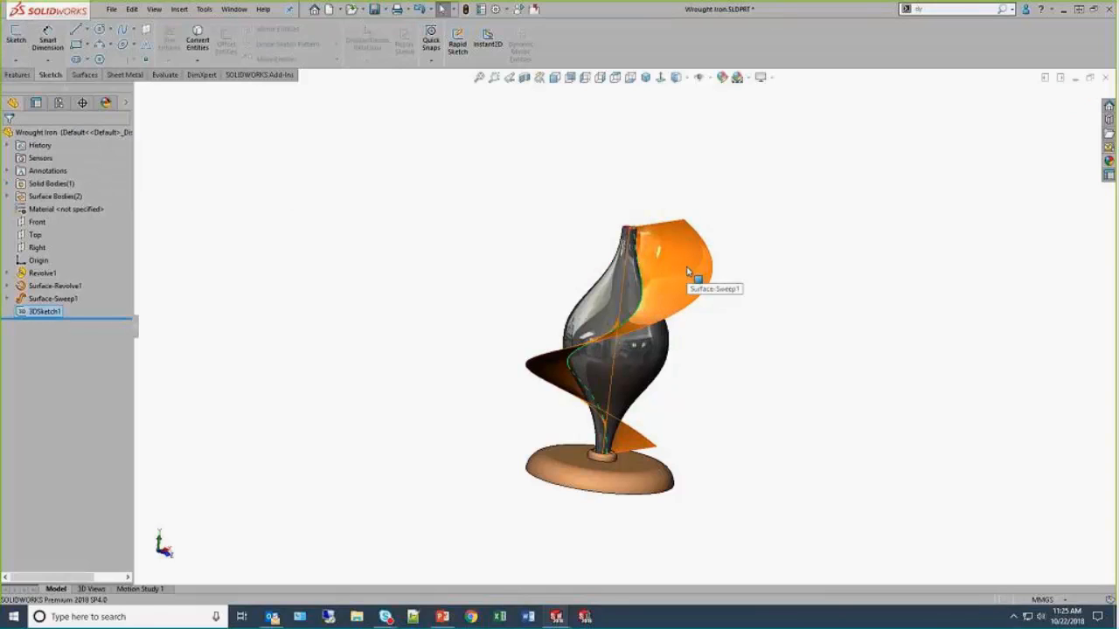
Step: Hide the swept and revolved surfaces so only the base and the intersection curve are shown
key("Tab")
key("Tab")
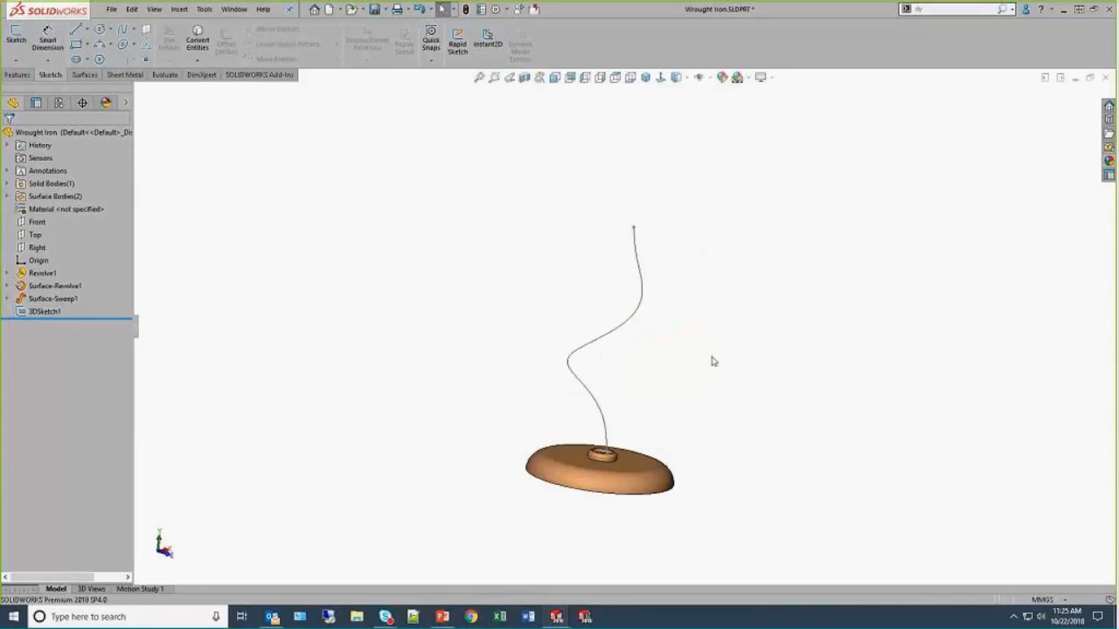
mouse_move(711, 362)
middle_mouse_down()
mouse_move(591, 326)
mouse_move(620, 289)
mouse_move(674, 330)
middle_mouse_up()
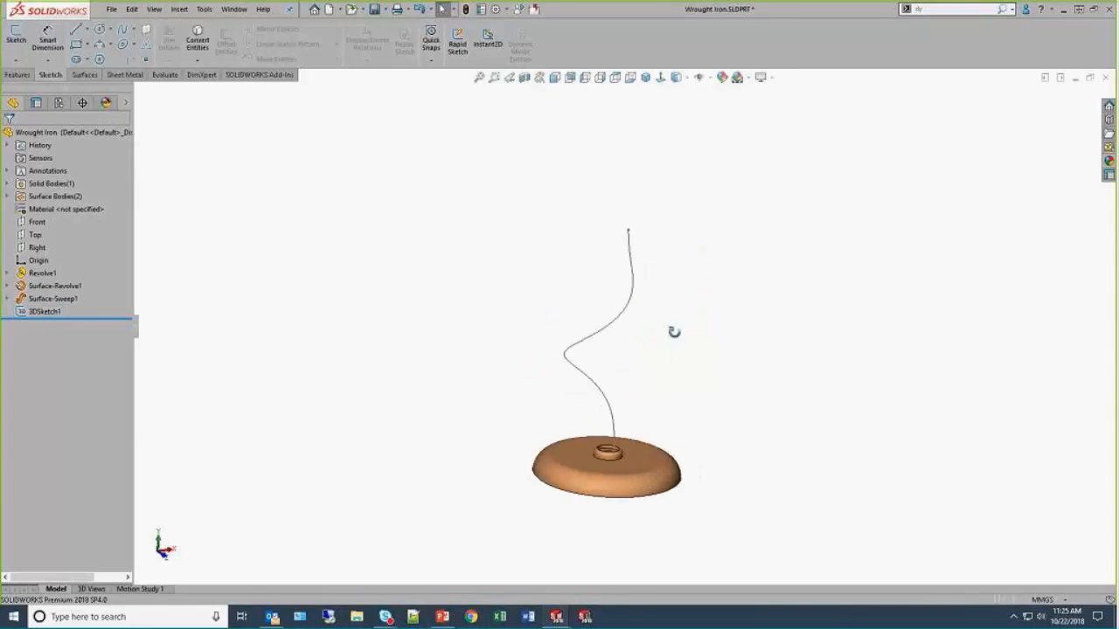
scroll(673, 246, "down", 2)
middle_click_drag(673, 247, 624, 204, "ctrl")
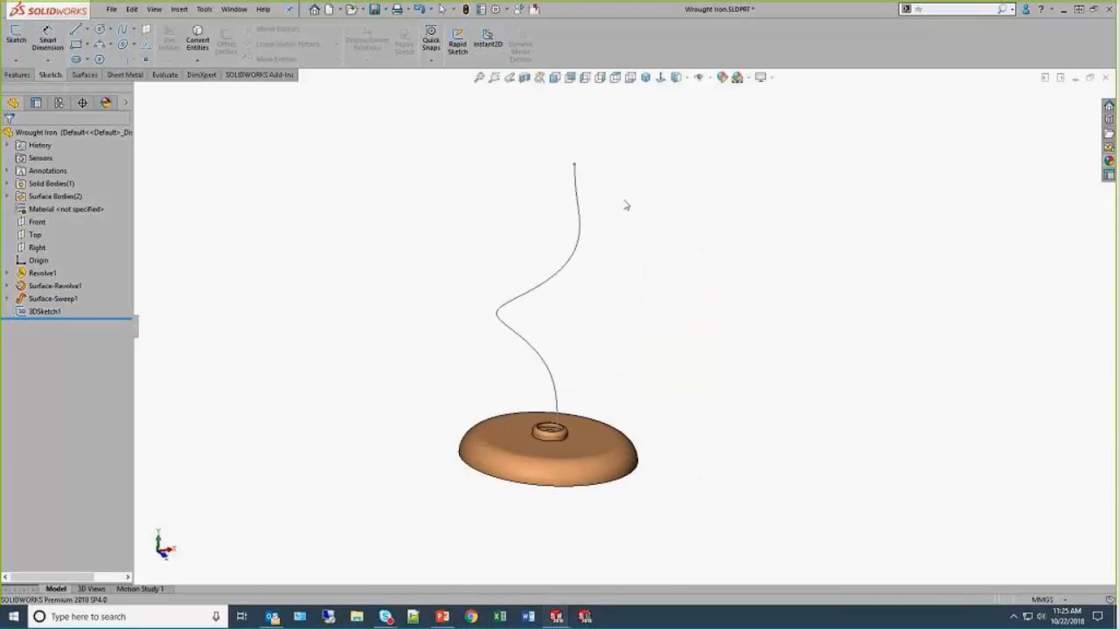
Step: Open a new sketch normal to the upper end of the intersection curve
left_click(577, 185)
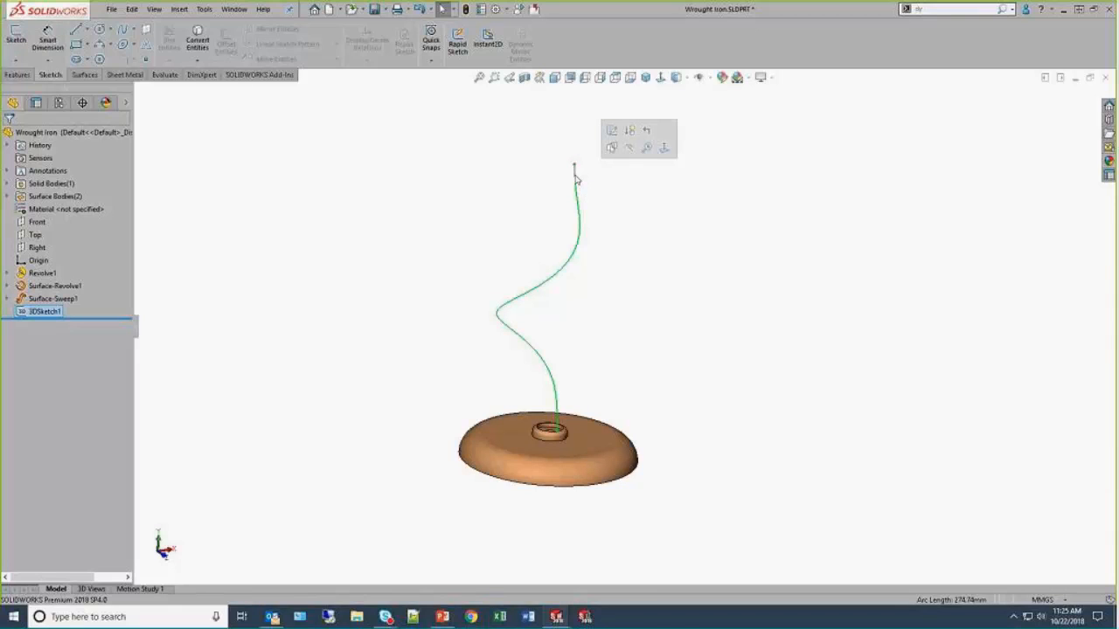
left_click(575, 179)
key("s")
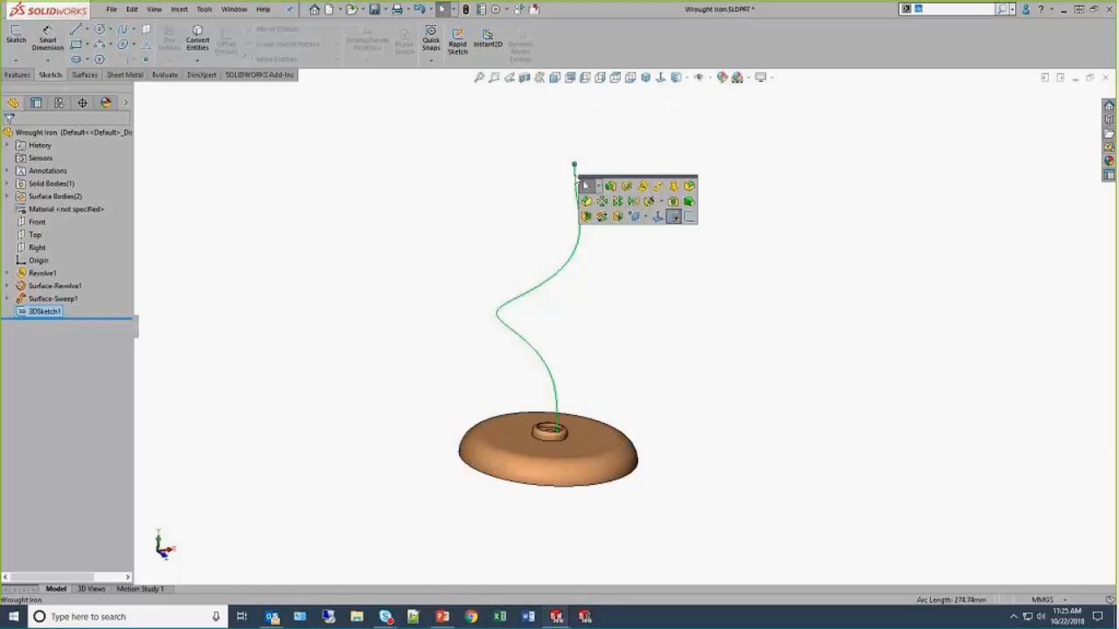
left_click(688, 217)
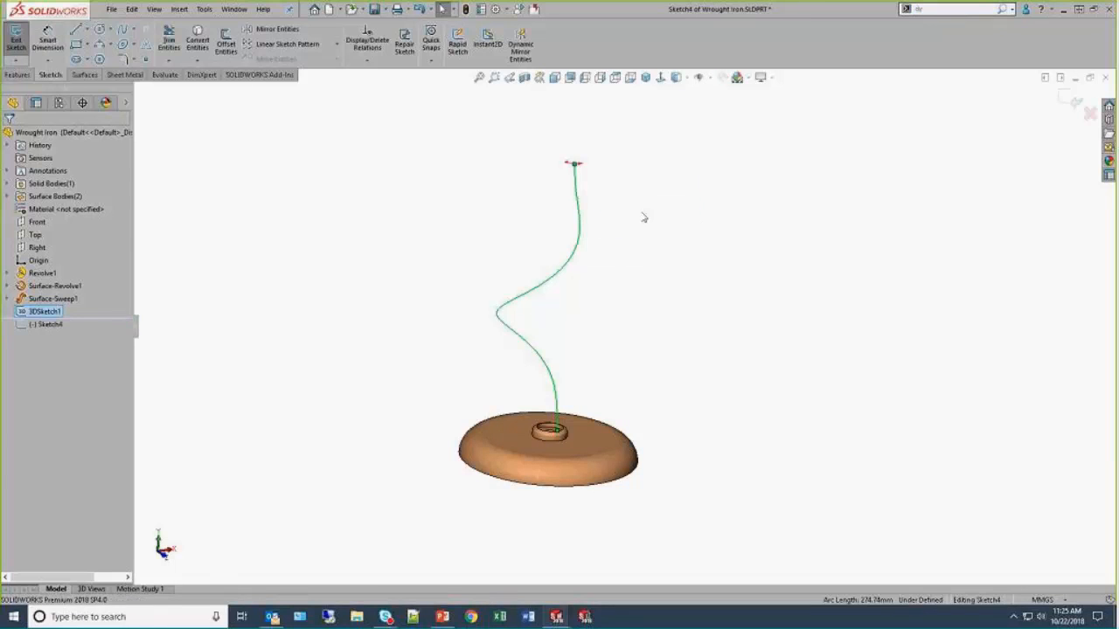
middle_click_drag(579, 186, 674, 296)
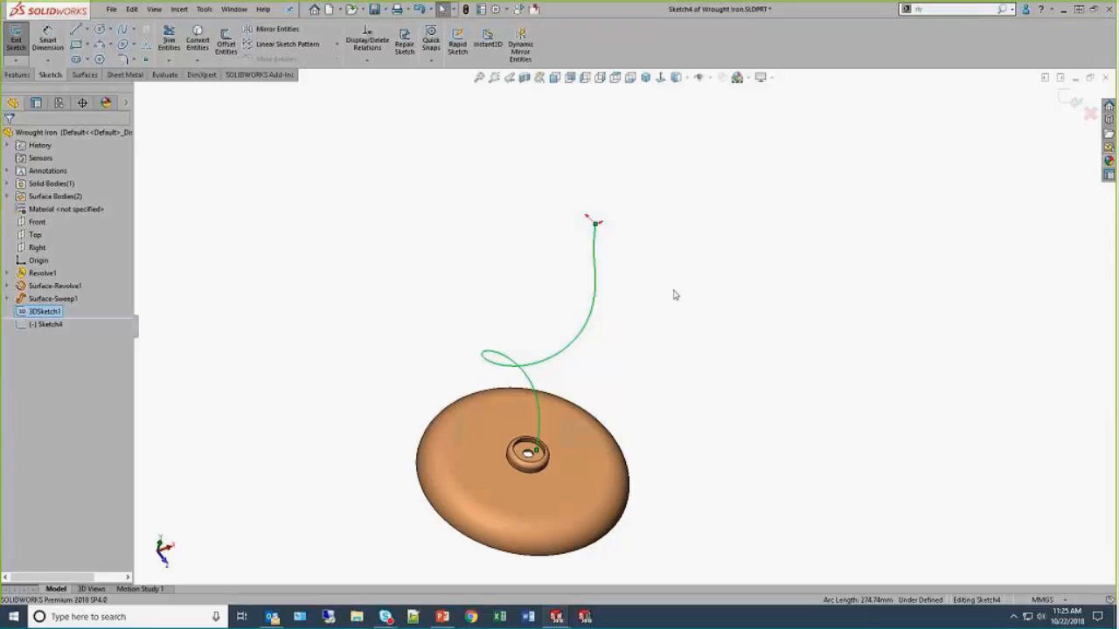
Step: Sketch a small circle centred on the upper endpoint of the intersection curve and exit the sketch
left_click(650, 225)
key("s")
scroll(597, 229, "down", 3)
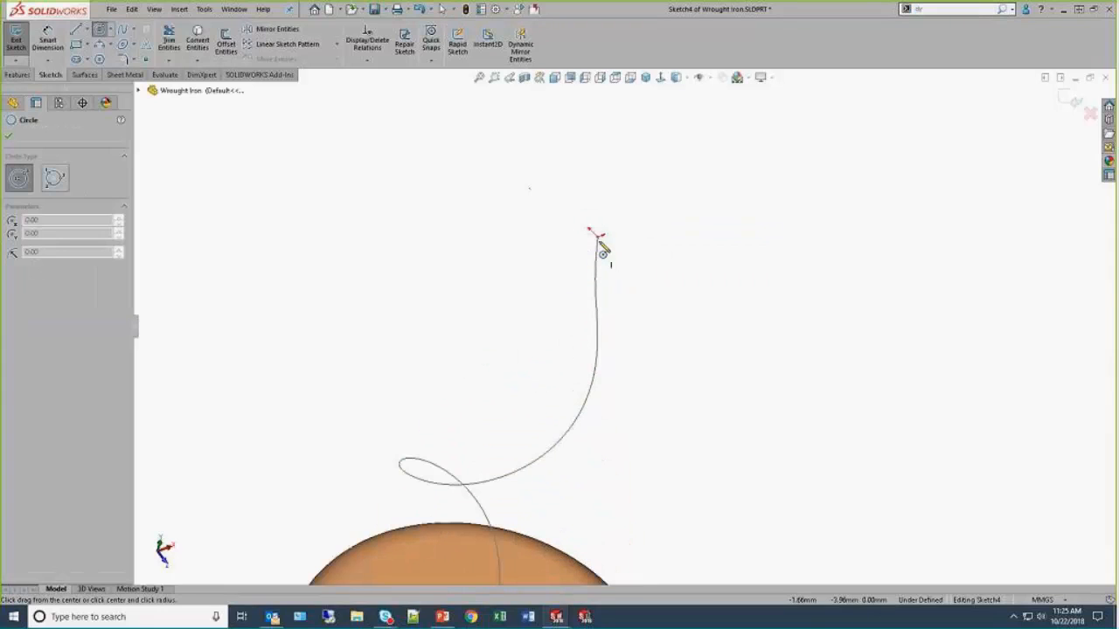
left_click(597, 237)
left_click(605, 249)
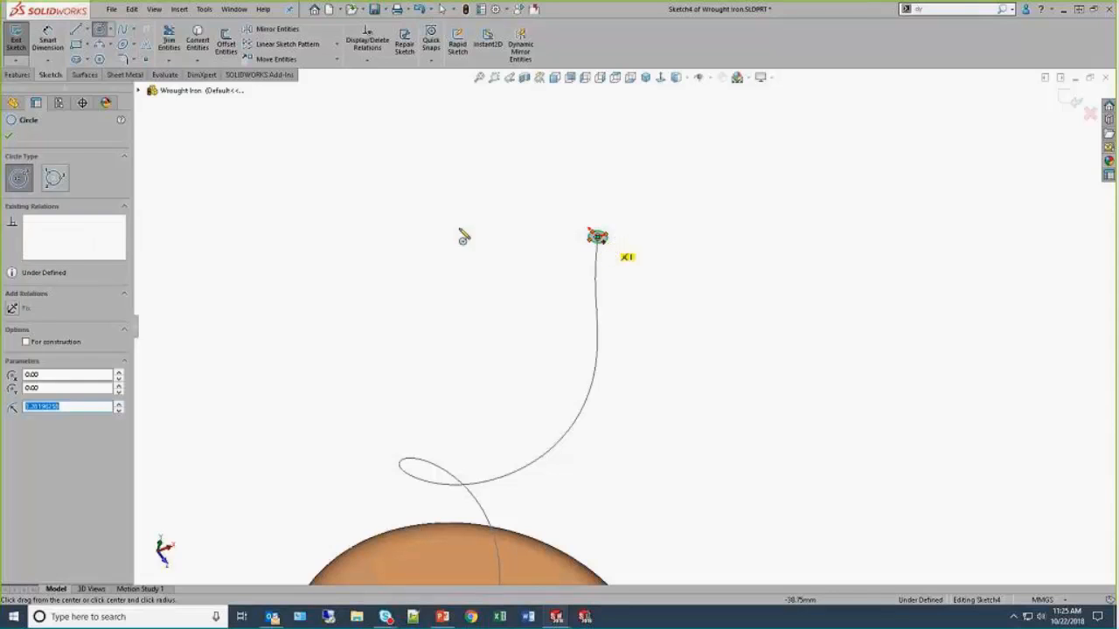
key("Escape")
left_click(438, 227)
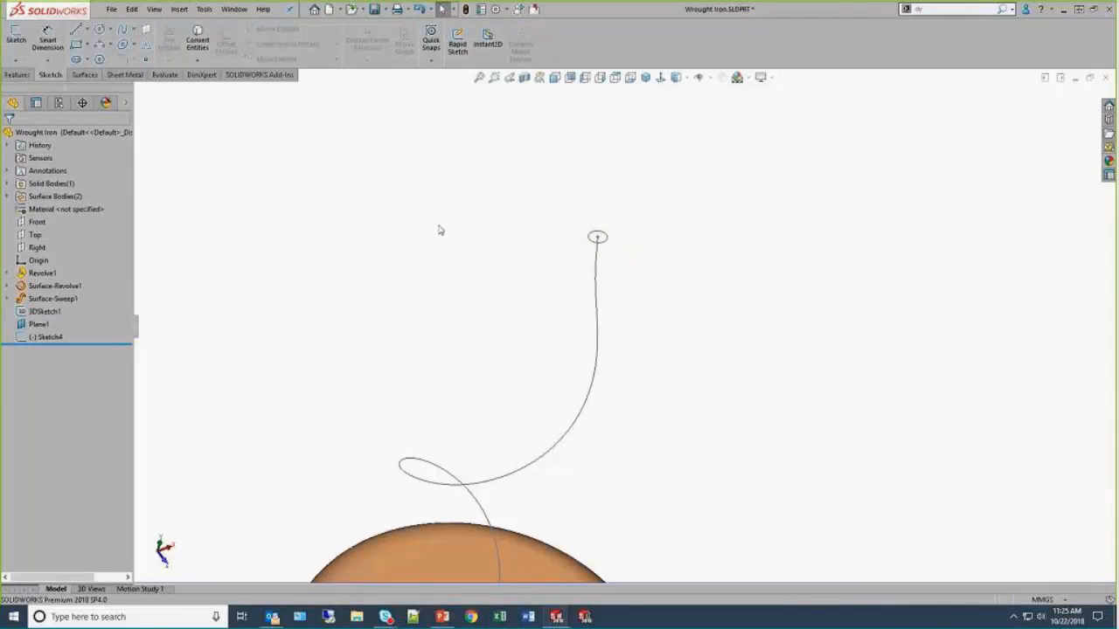
Step: Examine Plane1, the reference plane at the upper end of the intersection curve, and its relationships to the sketches
scroll(325, 369, "up", 3)
middle_click_drag(419, 309, 396, 212, "ctrl")
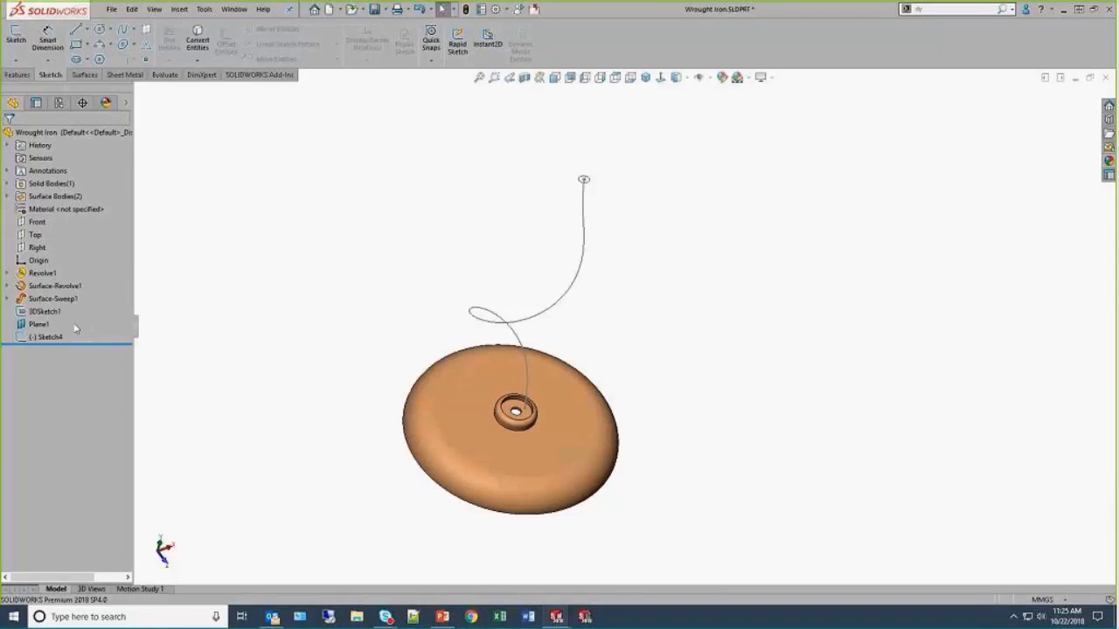
left_click(38, 324)
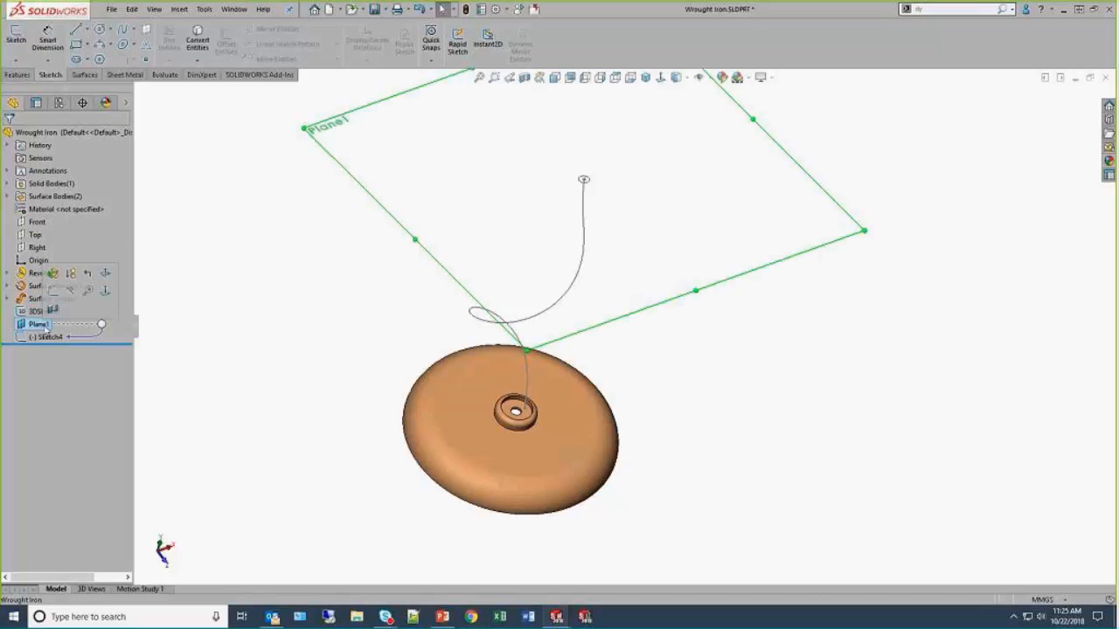
middle_click_drag(362, 393, 365, 330)
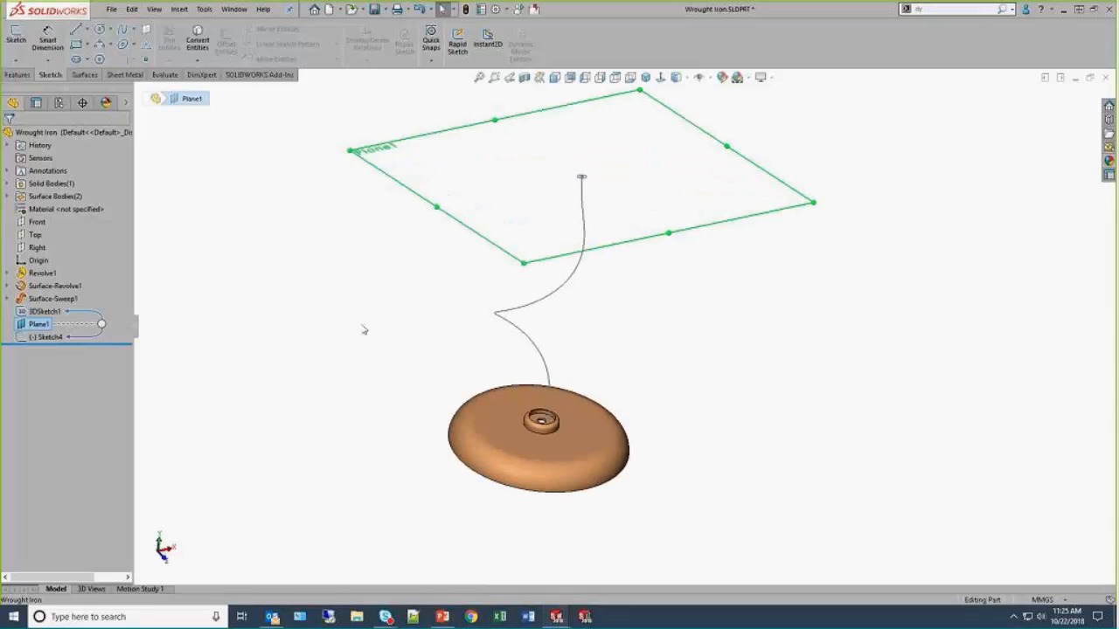
left_click(364, 330)
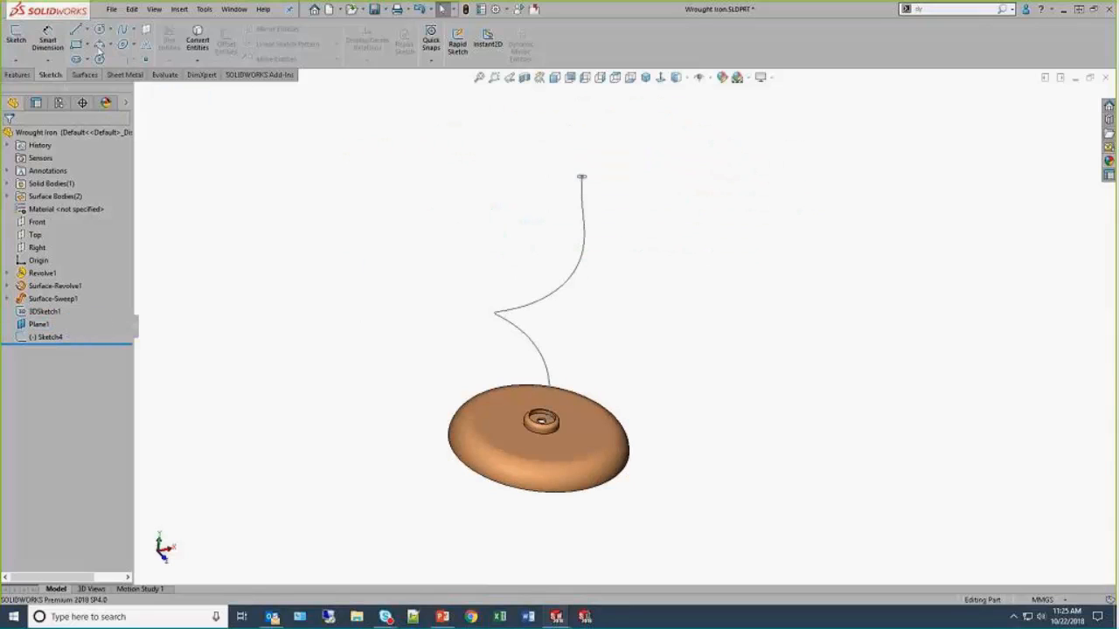
Step: Create a swept boss with the circle in Sketch4 as profile and the 3DSketch1 intersection curve as path
left_click(32, 75)
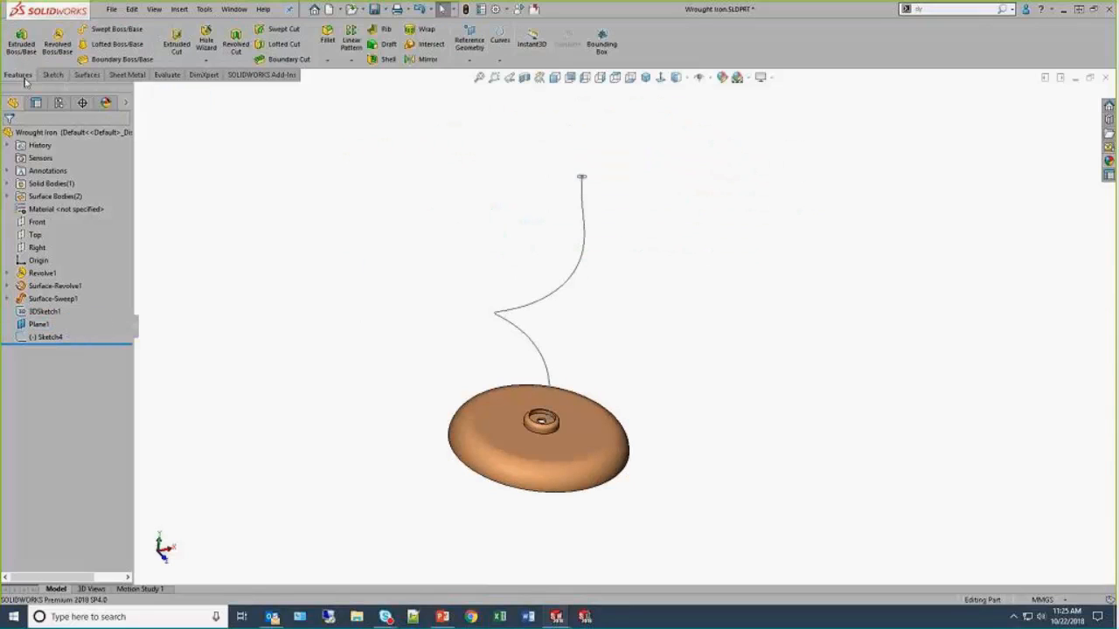
left_click(117, 29)
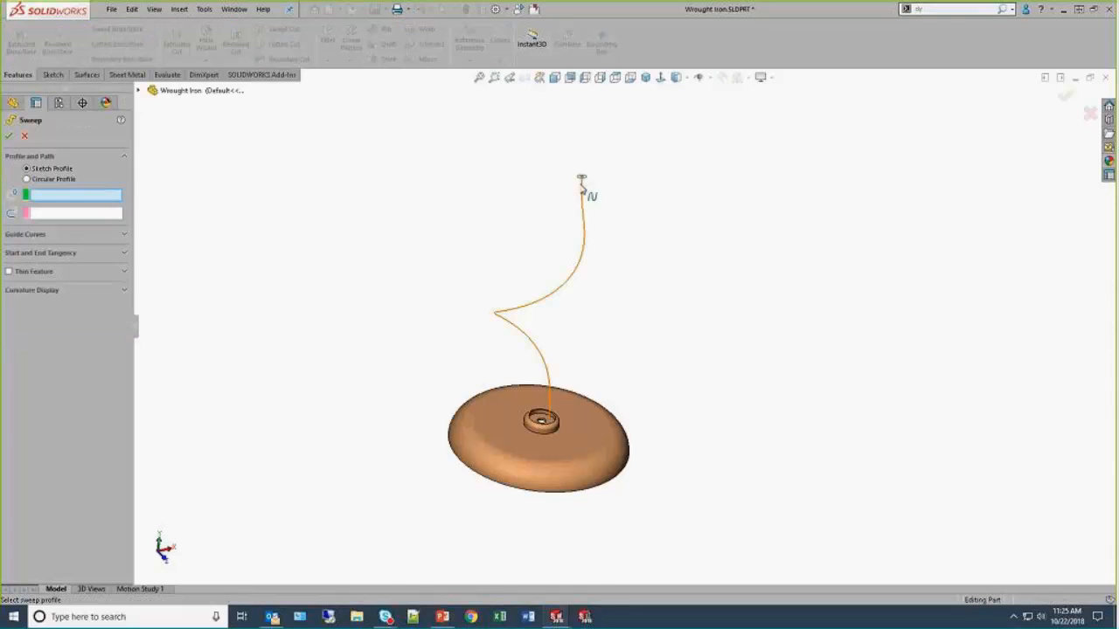
scroll(584, 185, "down", 3)
left_click(593, 200)
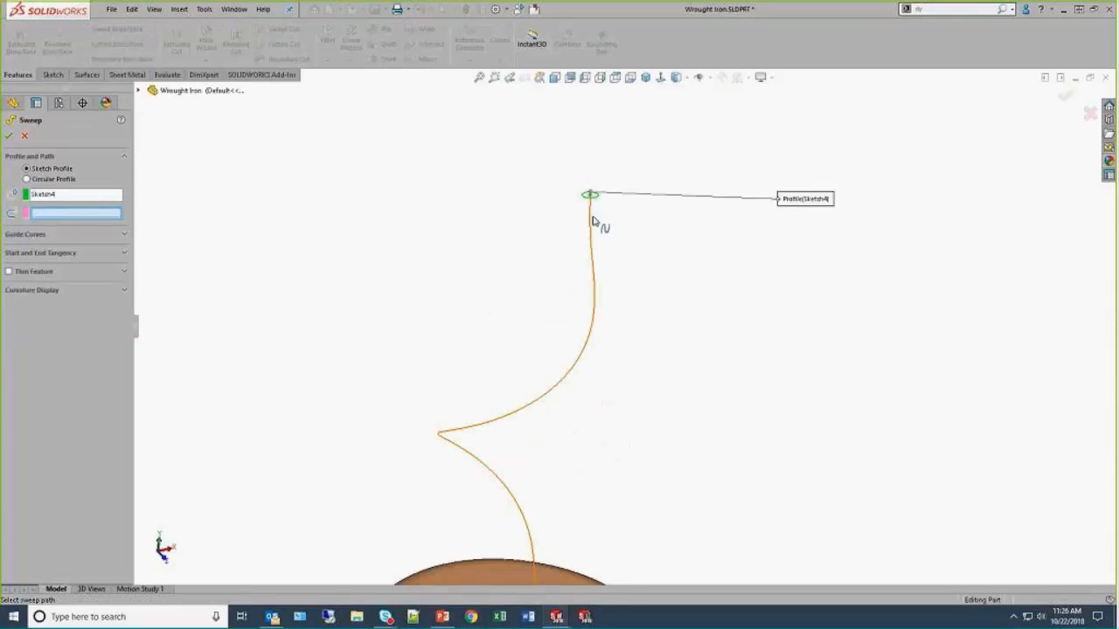
left_click(594, 222)
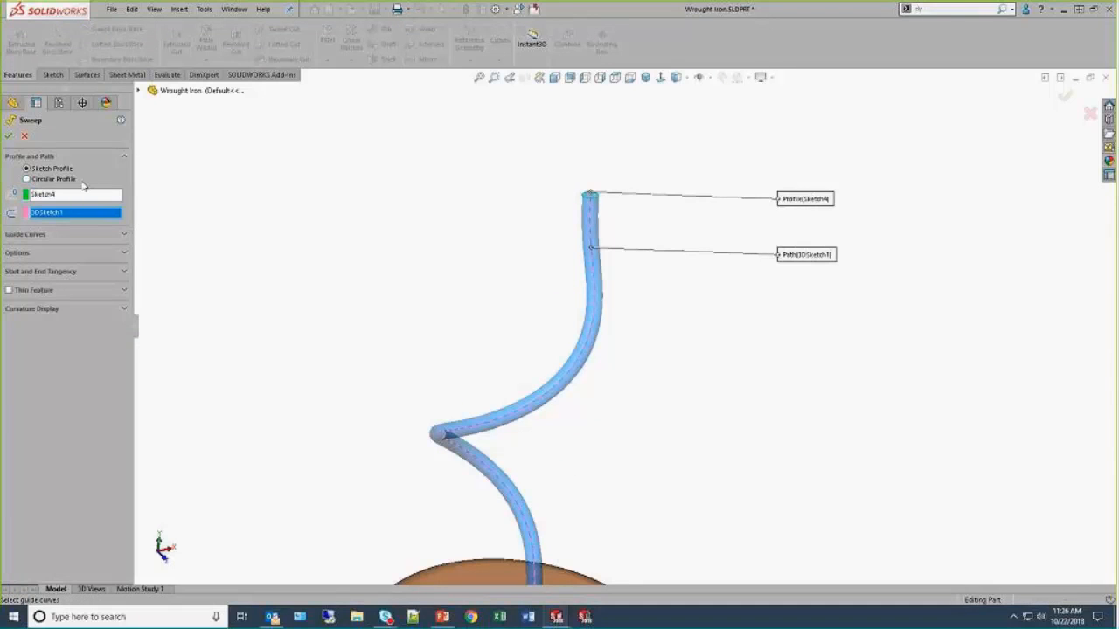
left_click(8, 135)
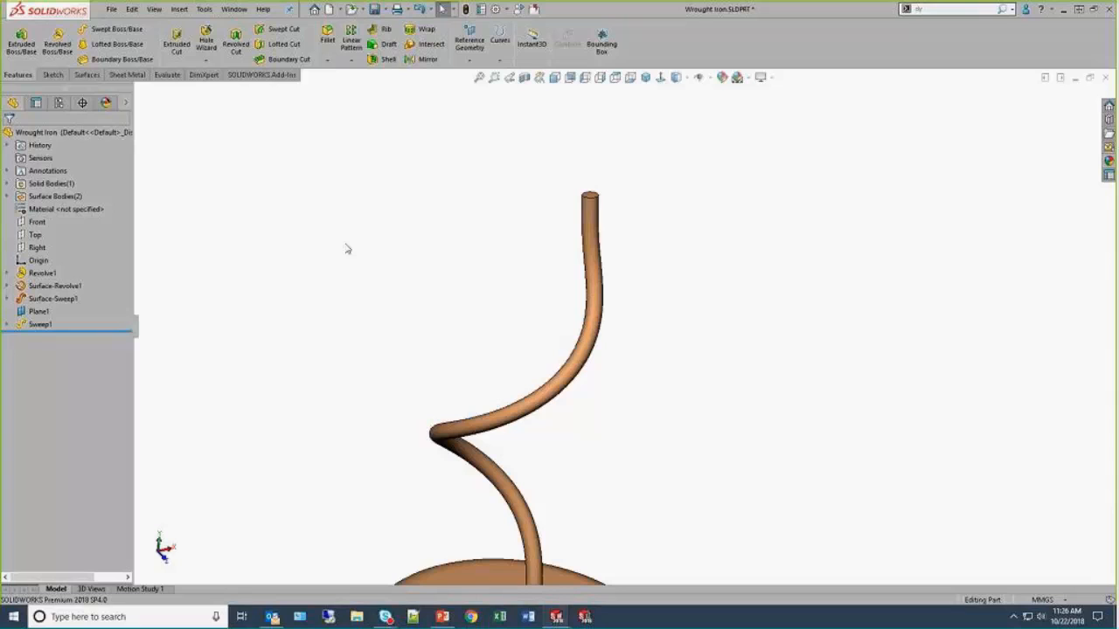
Step: Look over the swept rod on the base and switch to the PowerPoint slide show
scroll(349, 253, "up", 4)
middle_click_drag(388, 341, 417, 330)
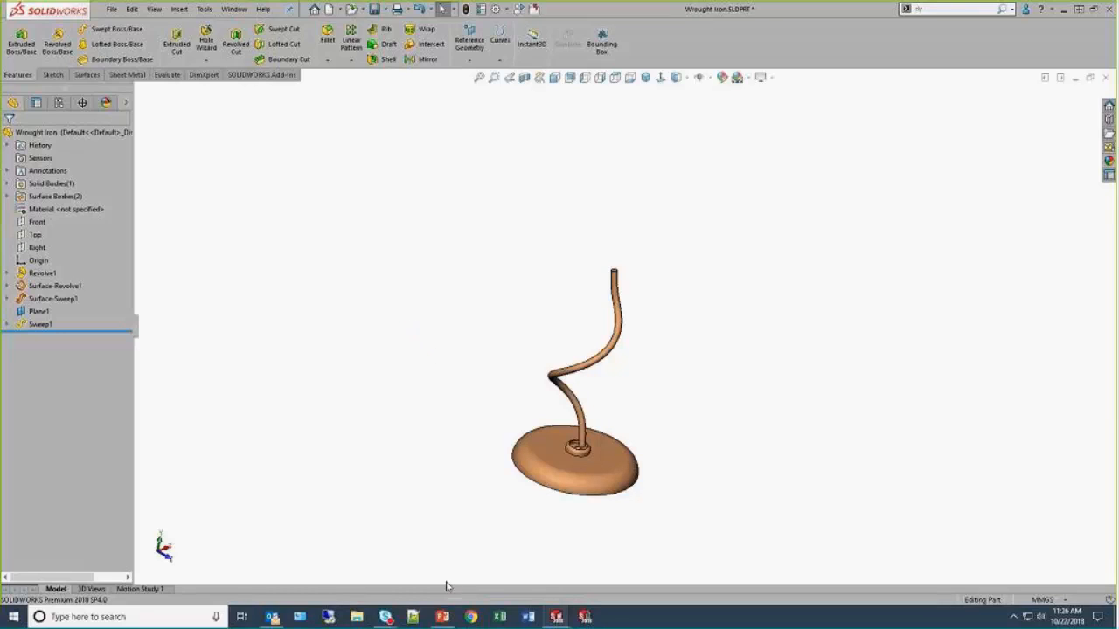
left_click(442, 617)
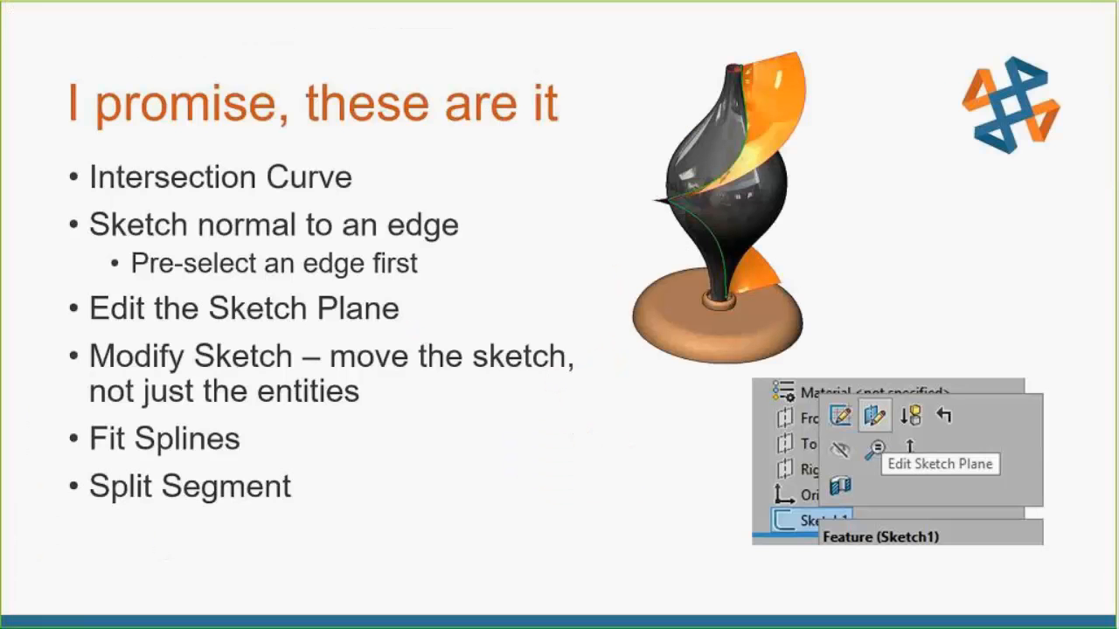